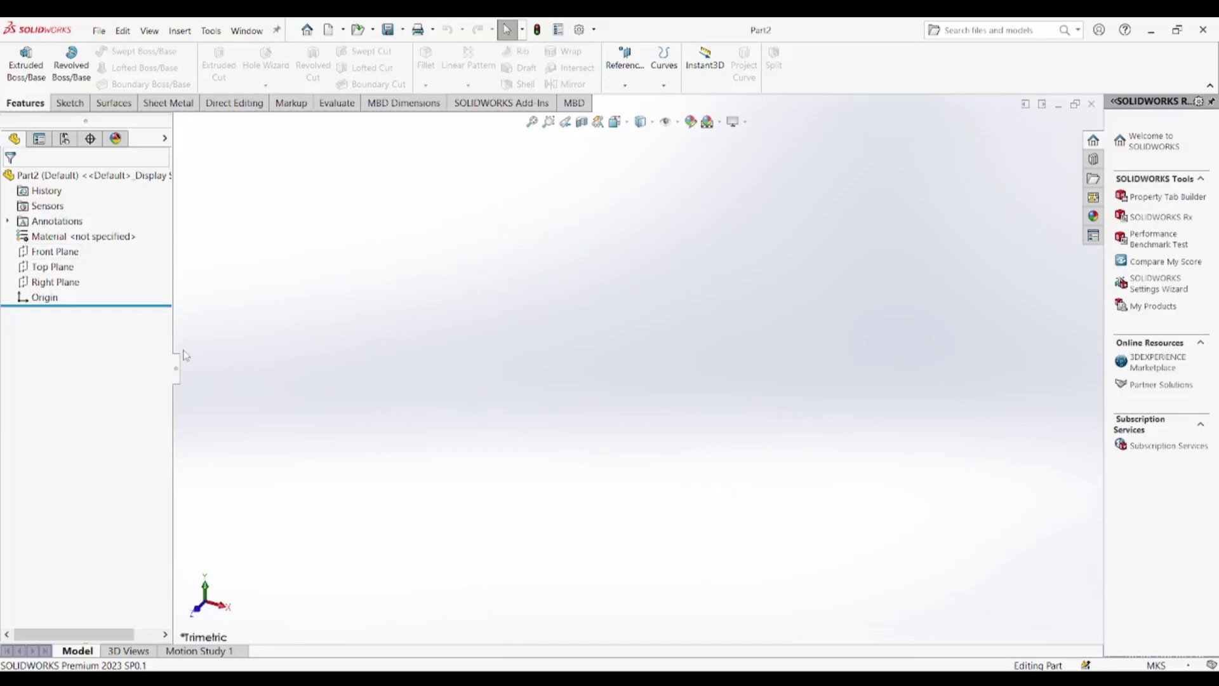
Step: Switch the document units to MMGS (millimetre, gram, second) and discard the trial Front Plane sketch
{"action": "left_click", "coordinate": [81, 252]}
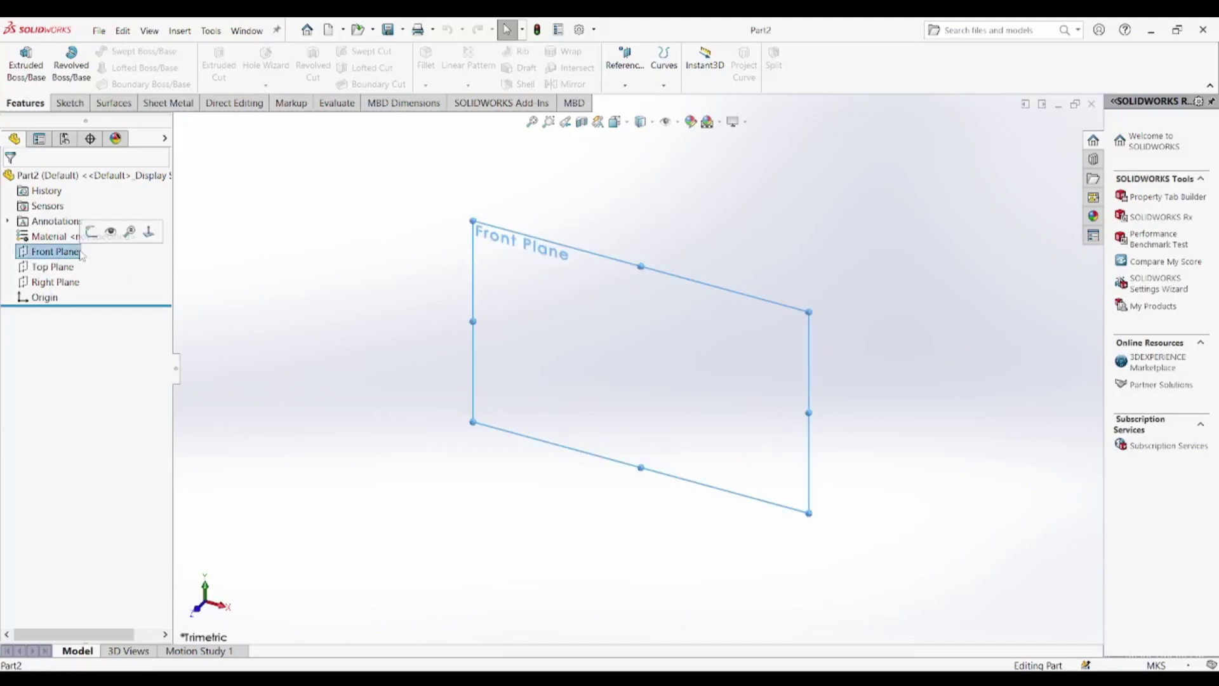
{"action": "left_click", "coordinate": [108, 235]}
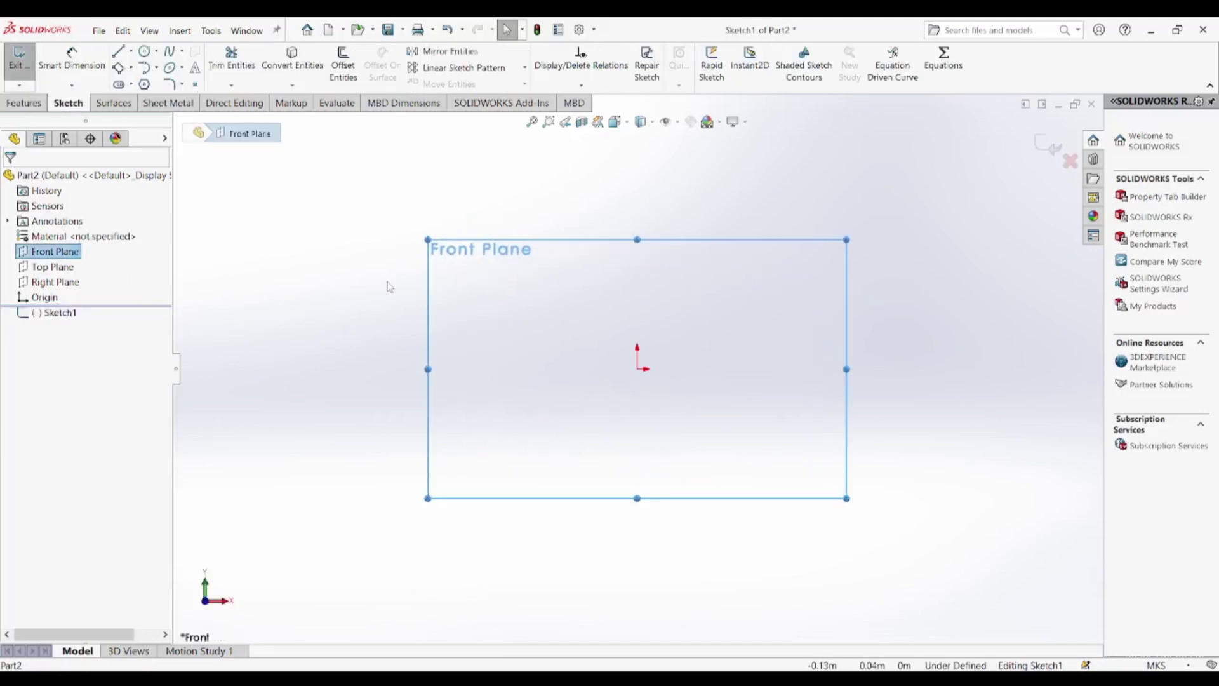
{"action": "key", "text": "l"}
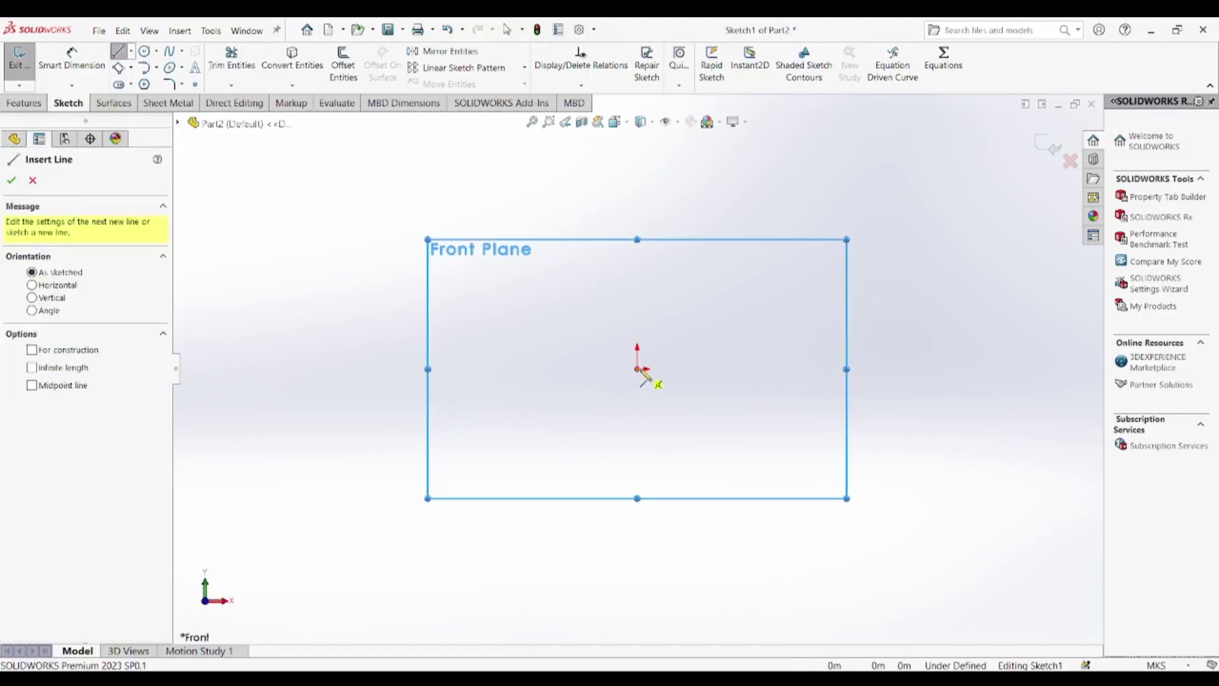
{"action": "left_click", "coordinate": [641, 371]}
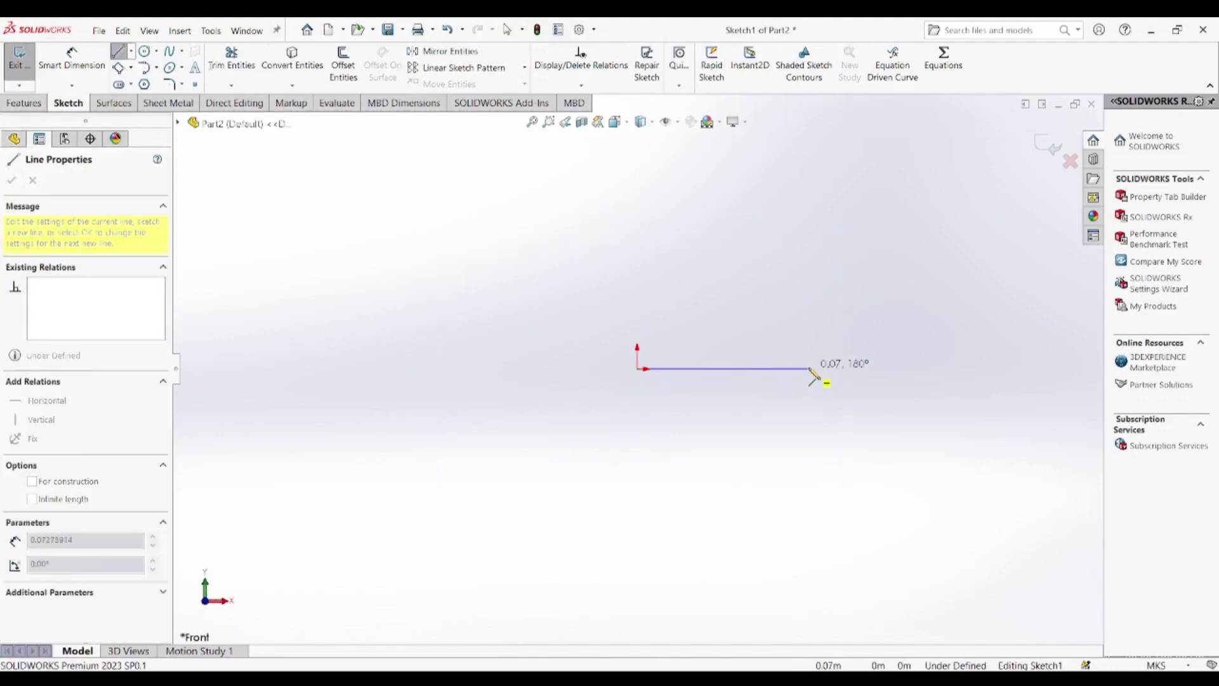
{"action": "key", "text": "Escape"}
{"action": "key", "text": "Escape"}
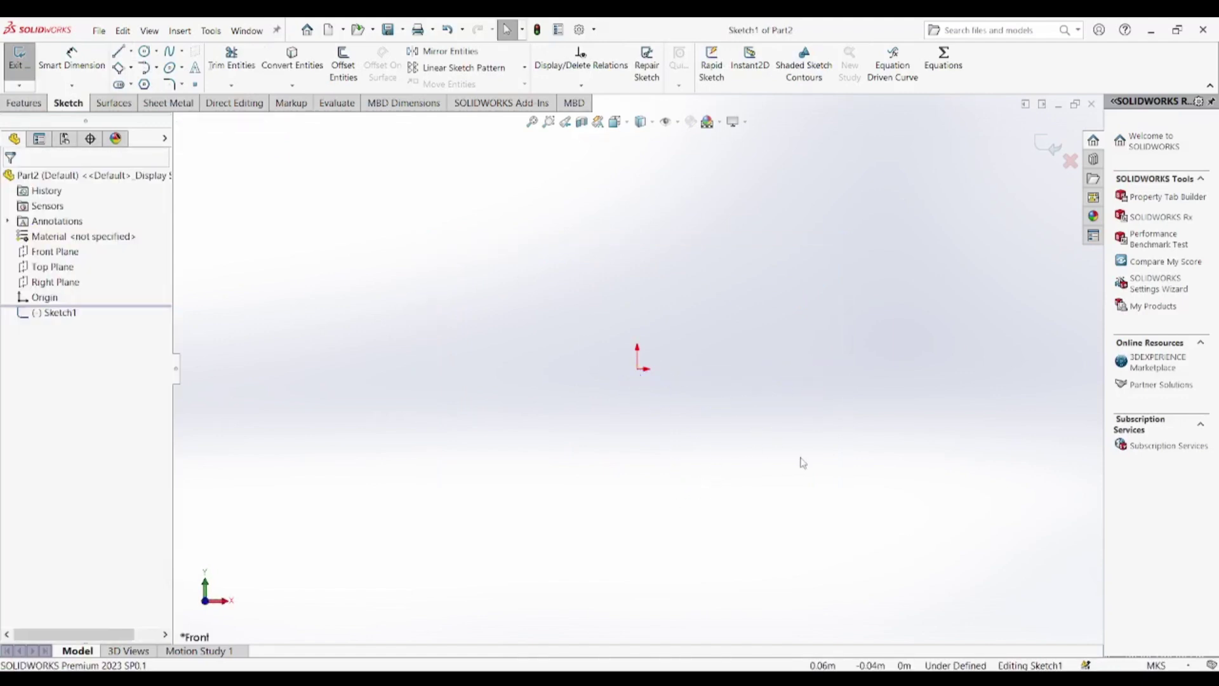
{"action": "left_click", "coordinate": [1160, 665]}
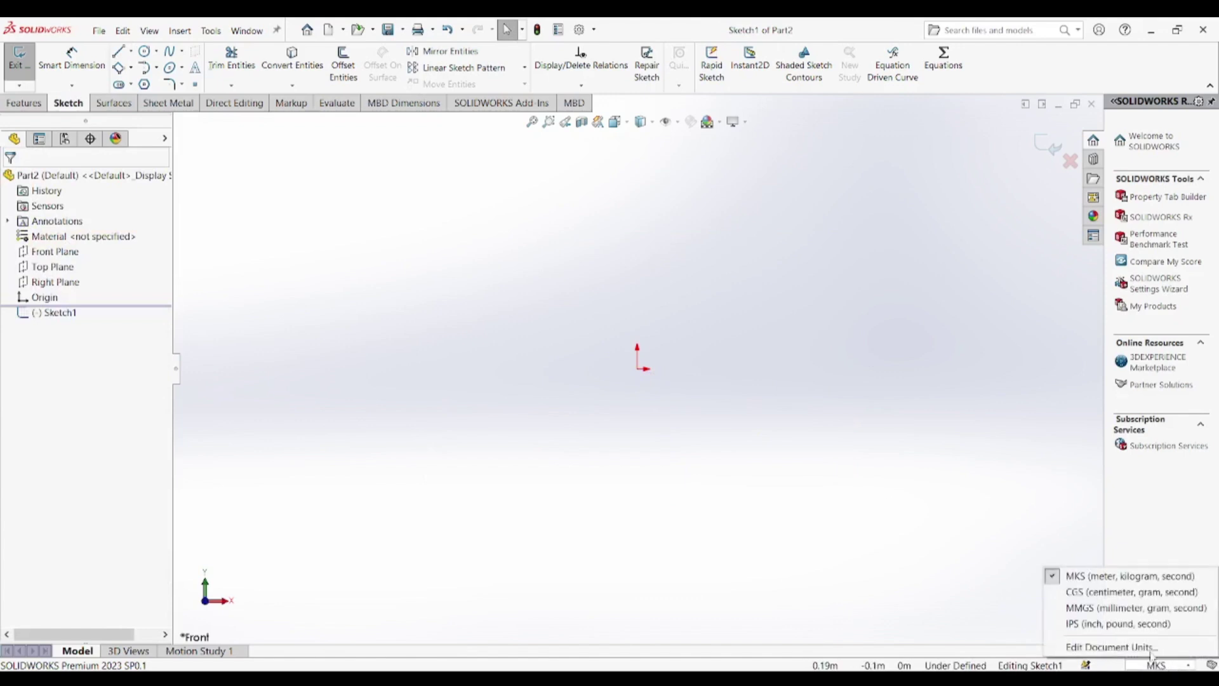
{"action": "left_click", "coordinate": [1101, 608]}
{"action": "key", "text": "ctrl+b"}
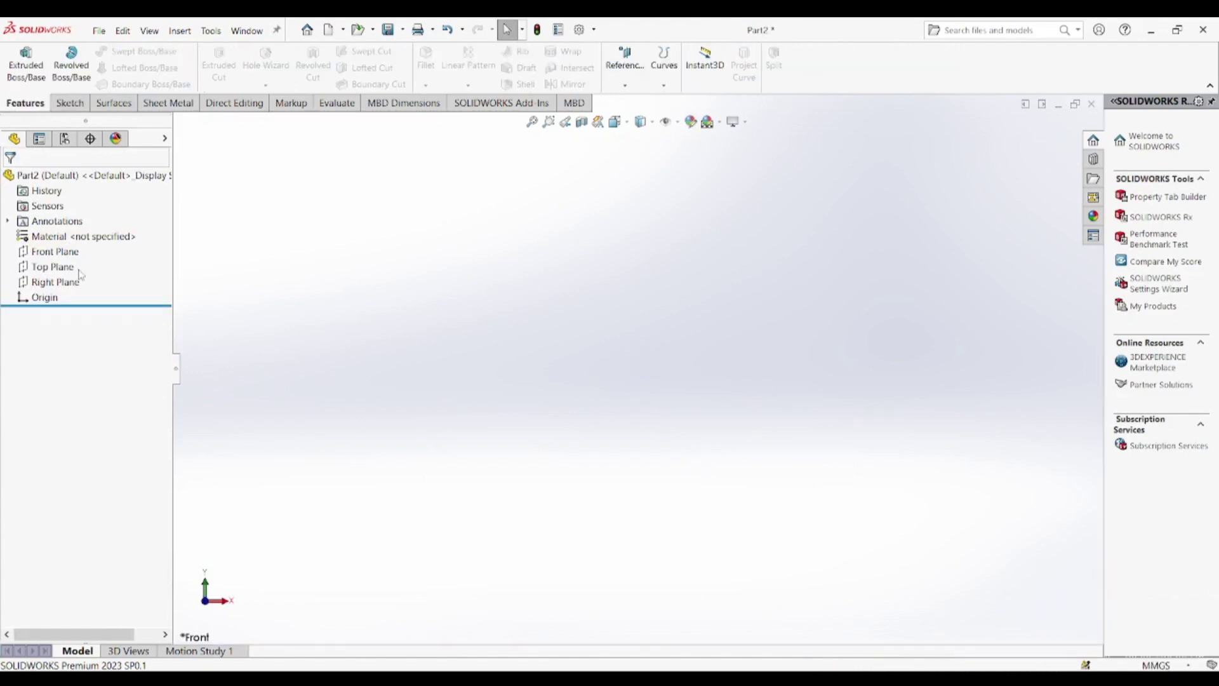
Step: On a new Front Plane sketch, draw three connected lines from the origin: right, up, then back left
{"action": "left_click", "coordinate": [55, 252]}
{"action": "left_click", "coordinate": [101, 237]}
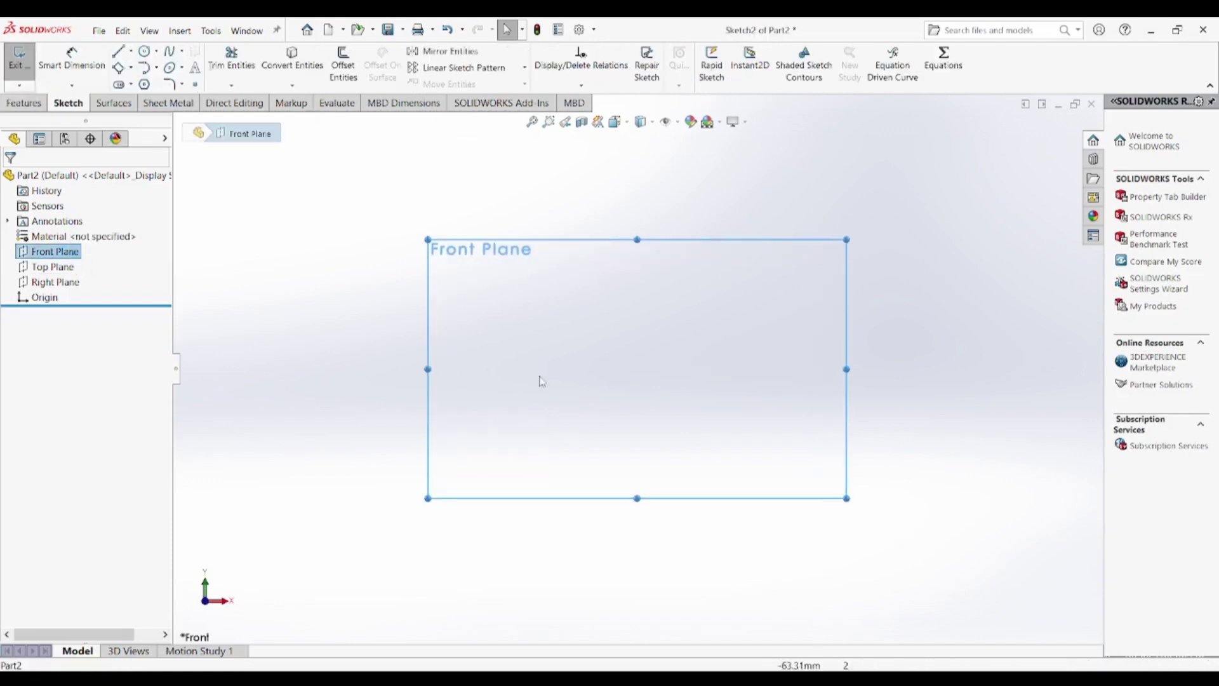
{"action": "key", "text": "l"}
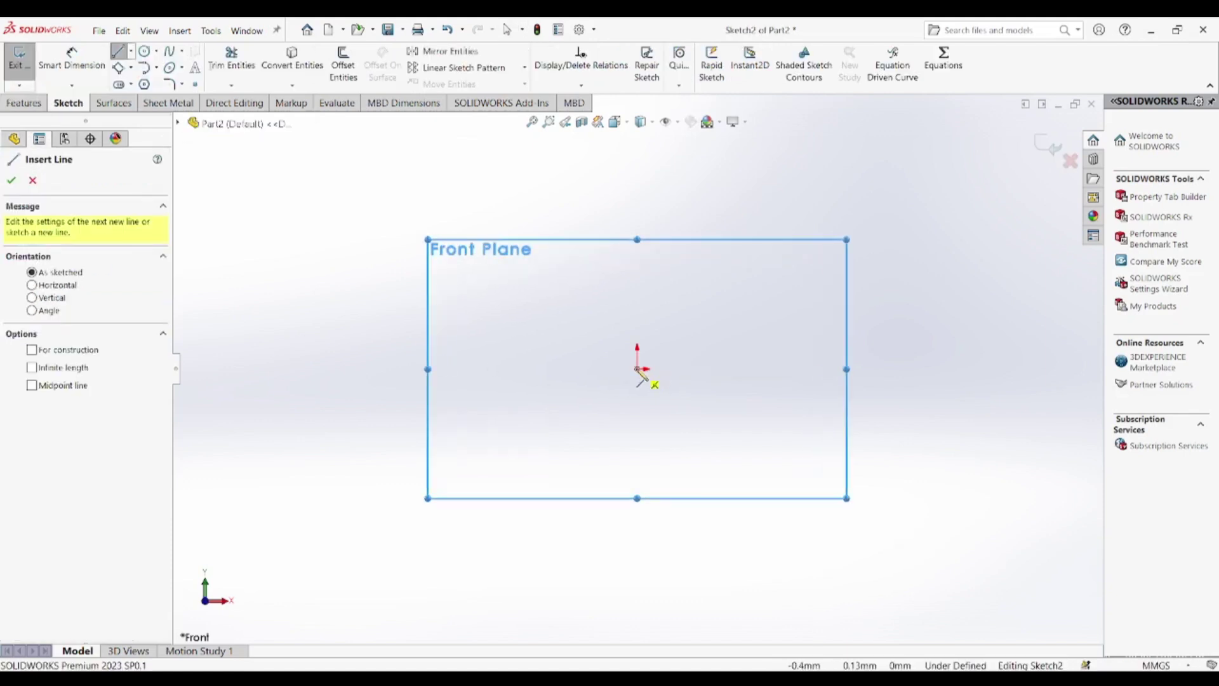
{"action": "left_click", "coordinate": [637, 369]}
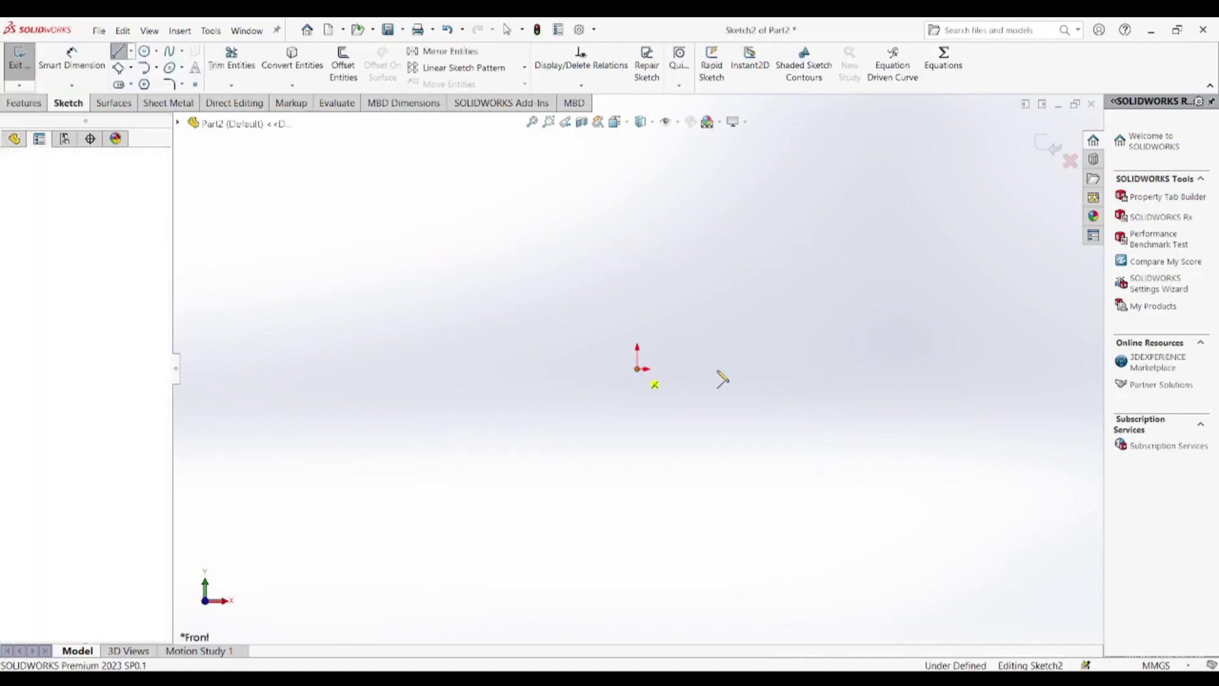
{"action": "left_click", "coordinate": [803, 369]}
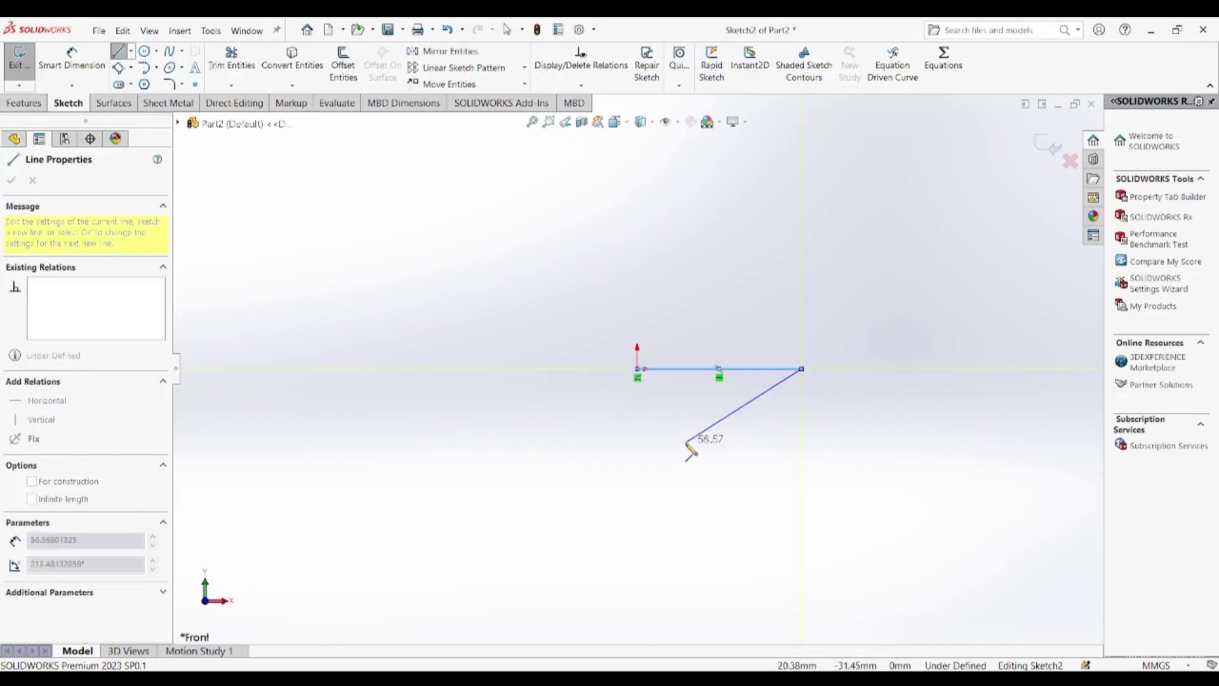
{"action": "key", "text": "Escape"}
{"action": "key", "text": "l"}
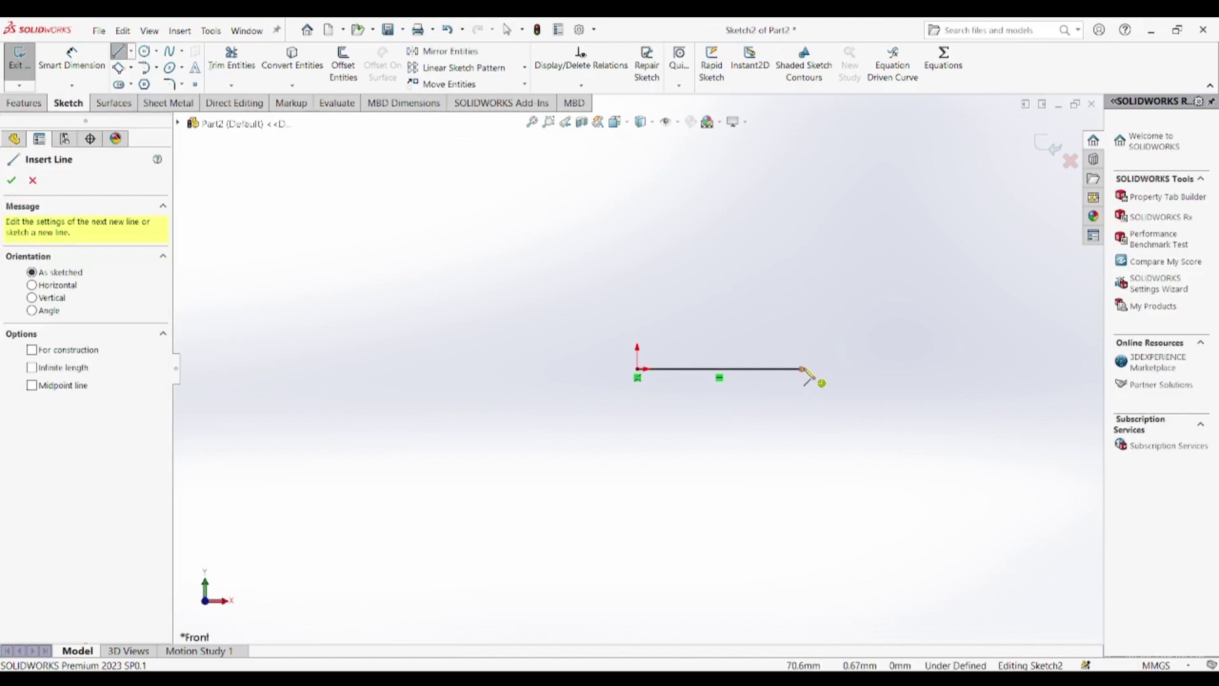
{"action": "left_click", "coordinate": [802, 369]}
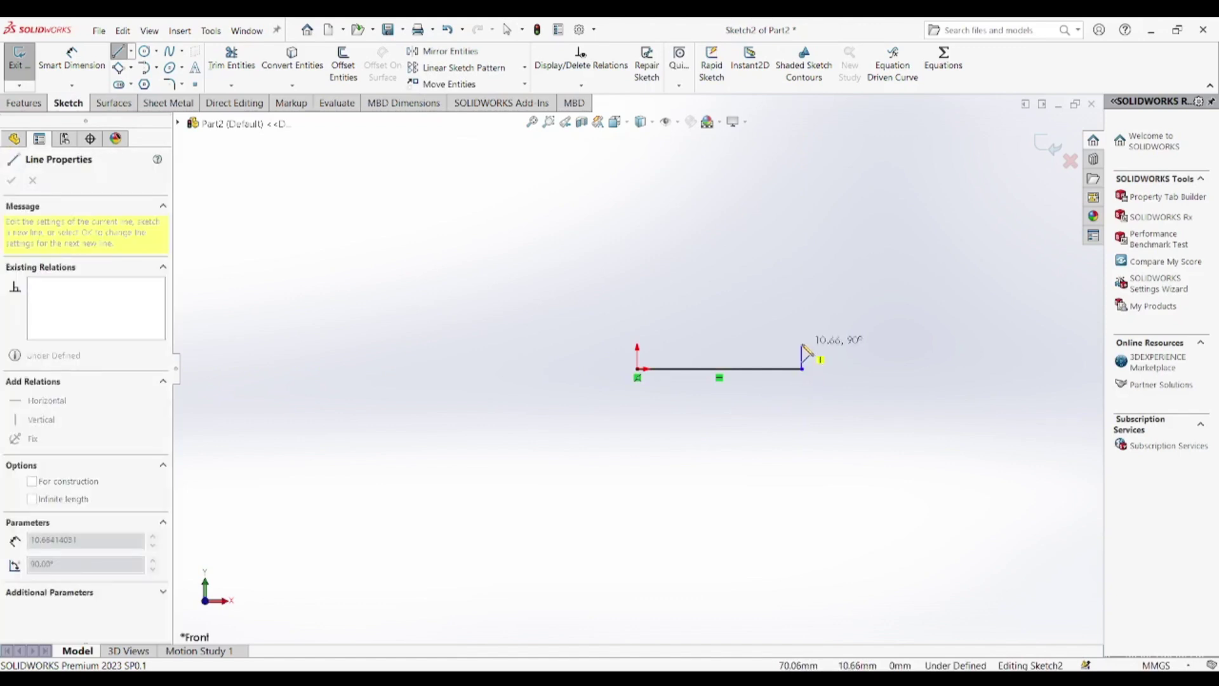
{"action": "left_click", "coordinate": [802, 343]}
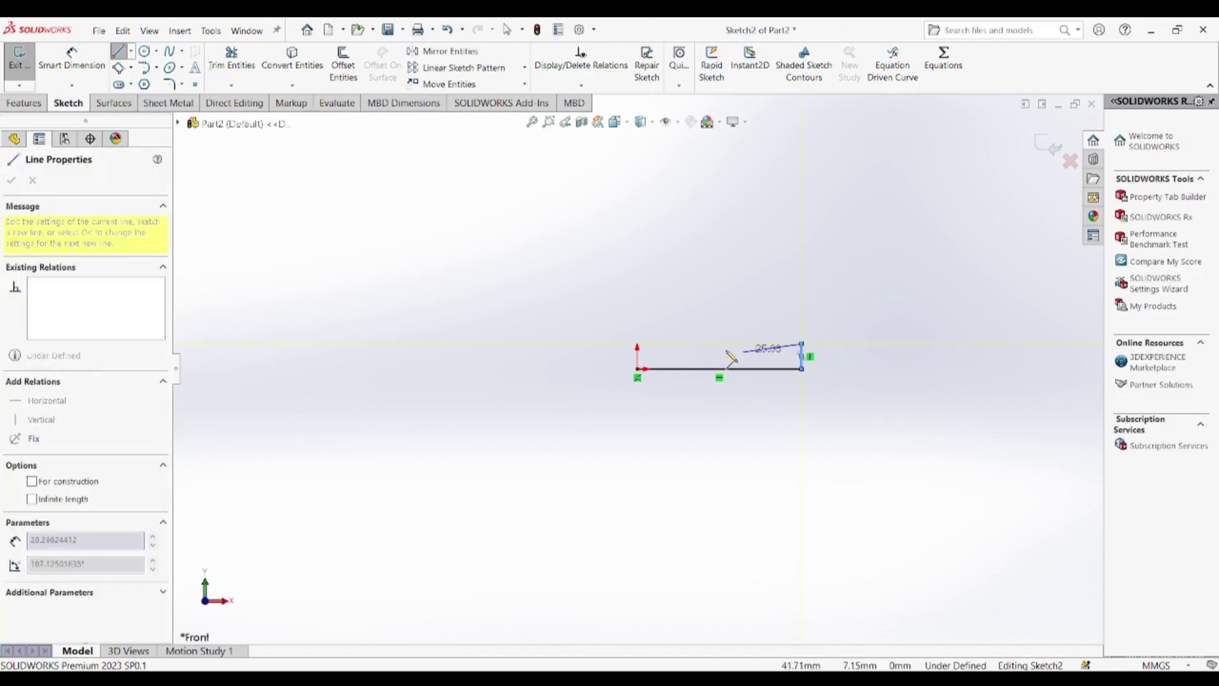
{"action": "left_click", "coordinate": [683, 343]}
{"action": "key", "text": "Escape"}
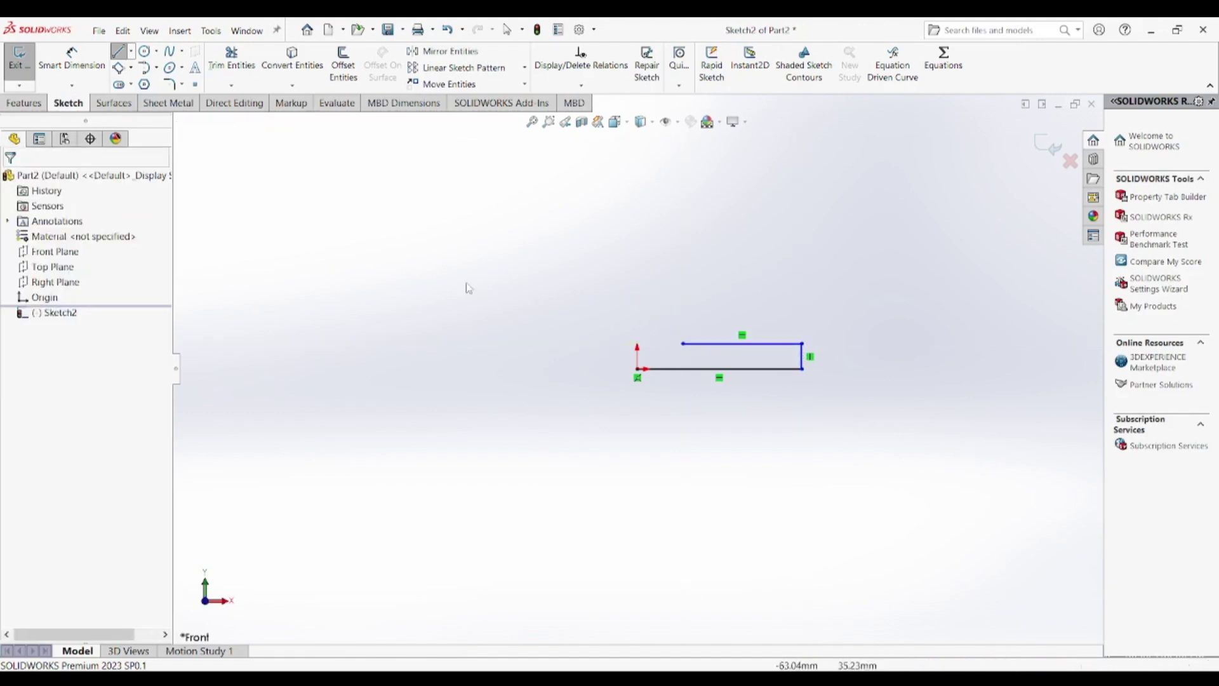
Step: Close the profile with a tangent arc from the top line's left end to the origin
{"action": "left_click", "coordinate": [144, 69]}
{"action": "left_click", "coordinate": [683, 344]}
{"action": "left_click", "coordinate": [638, 372]}
{"action": "key", "text": "Escape"}
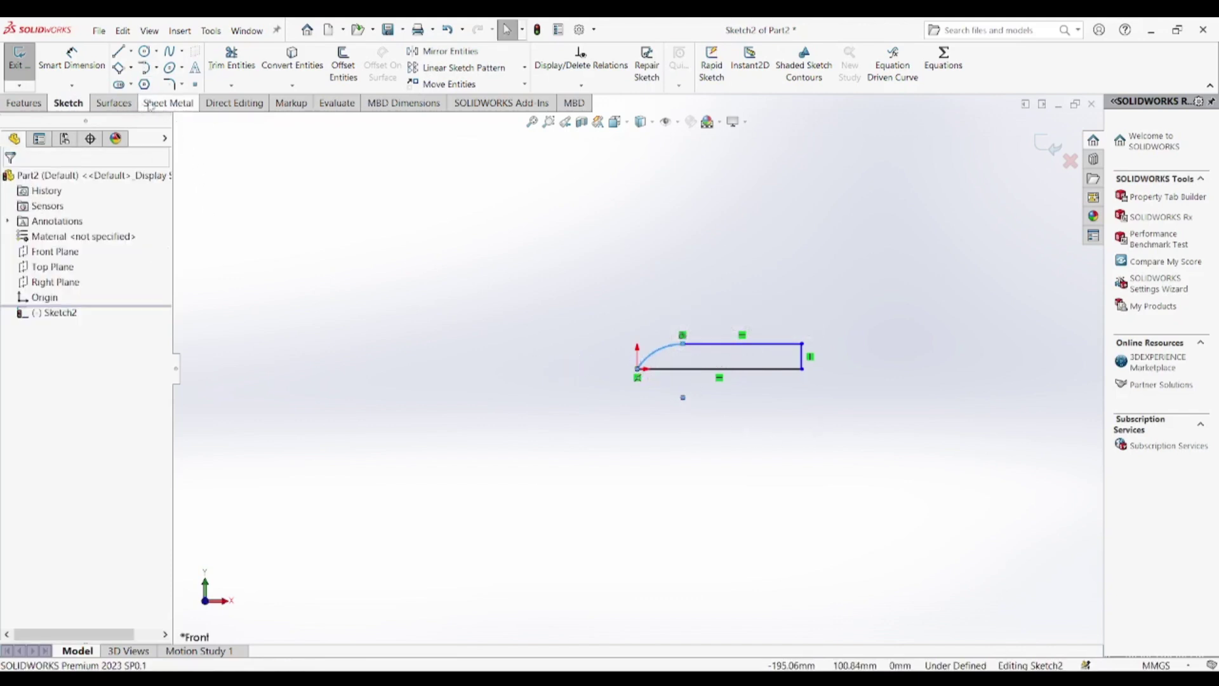
Step: Dimension the hub profile: bottom line 350 mm, right side 80 mm, top line 200 mm
{"action": "left_click", "coordinate": [72, 60]}
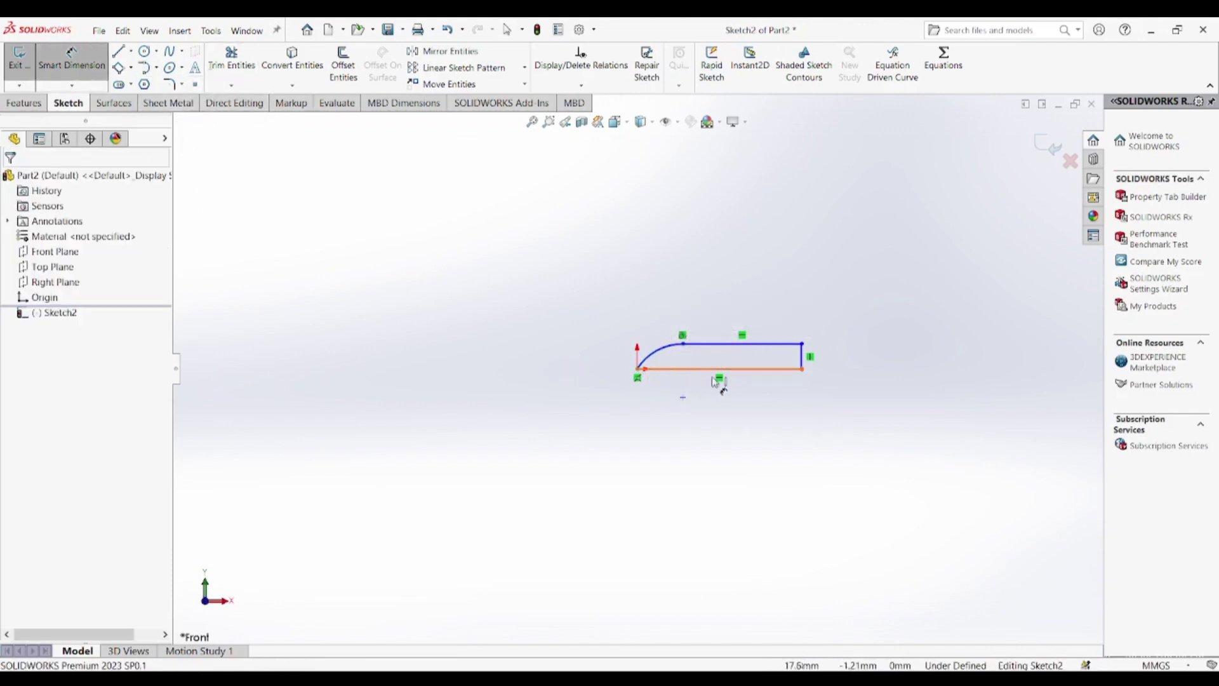
{"action": "left_click", "coordinate": [731, 370]}
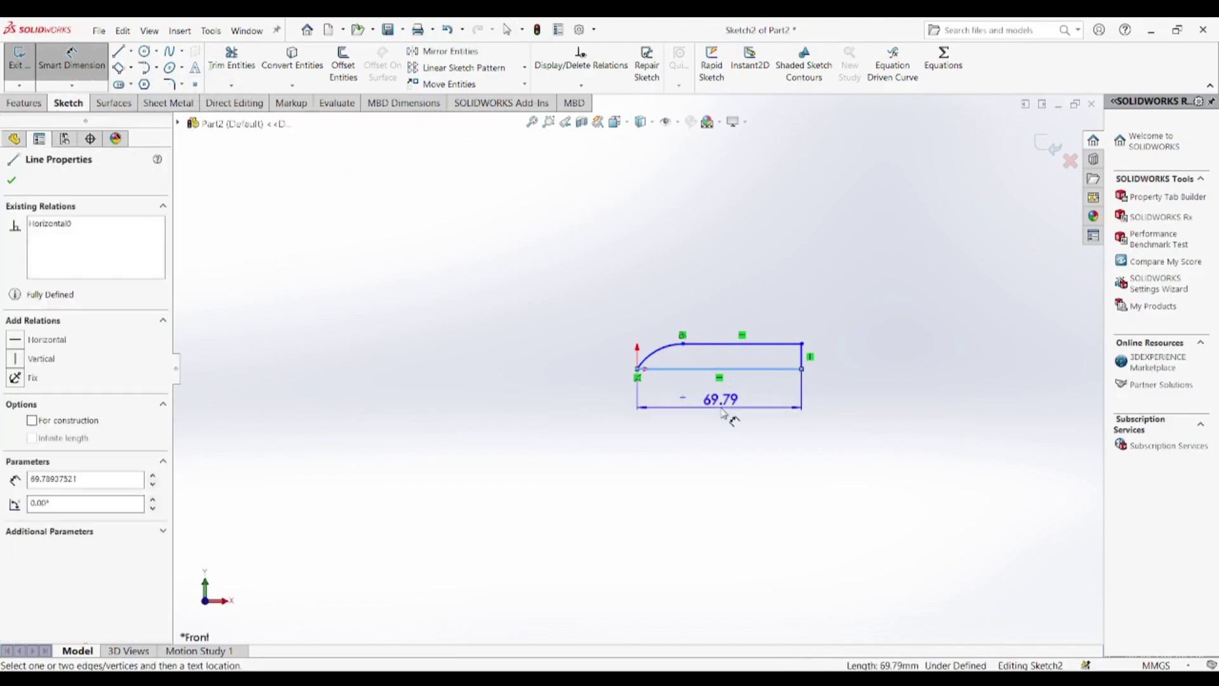
{"action": "left_click", "coordinate": [724, 414]}
{"action": "type", "text": "35"}
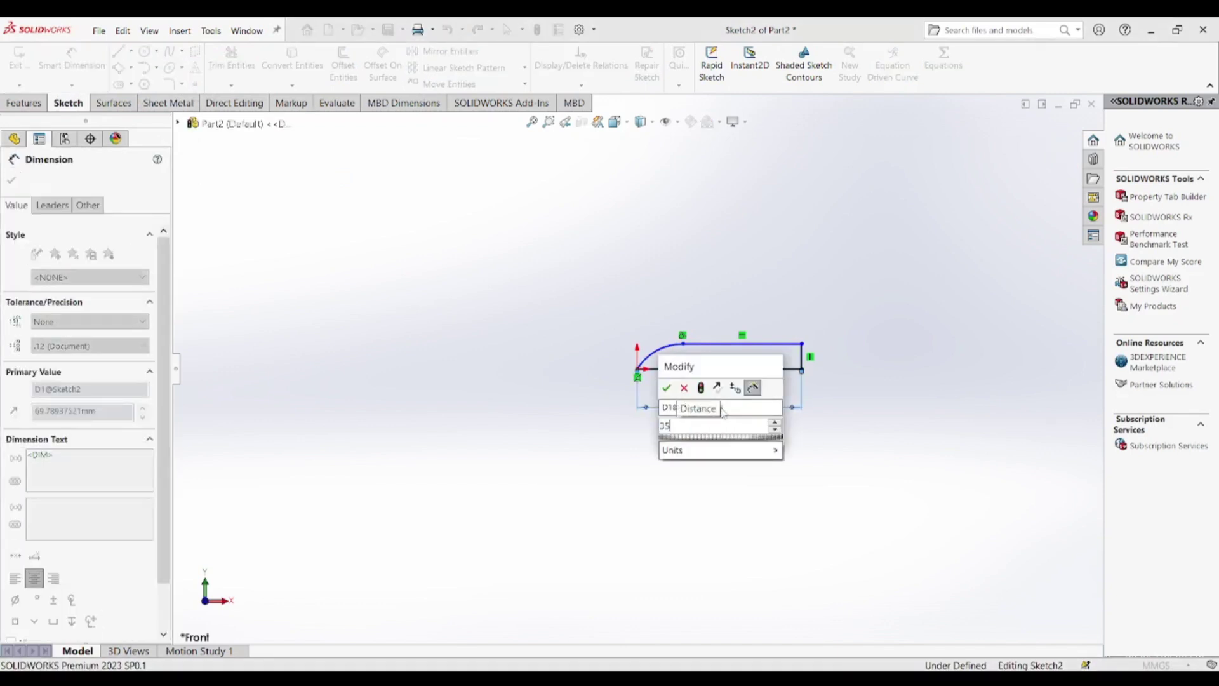
{"action": "type", "text": "0"}
{"action": "left_click", "coordinate": [668, 388]}
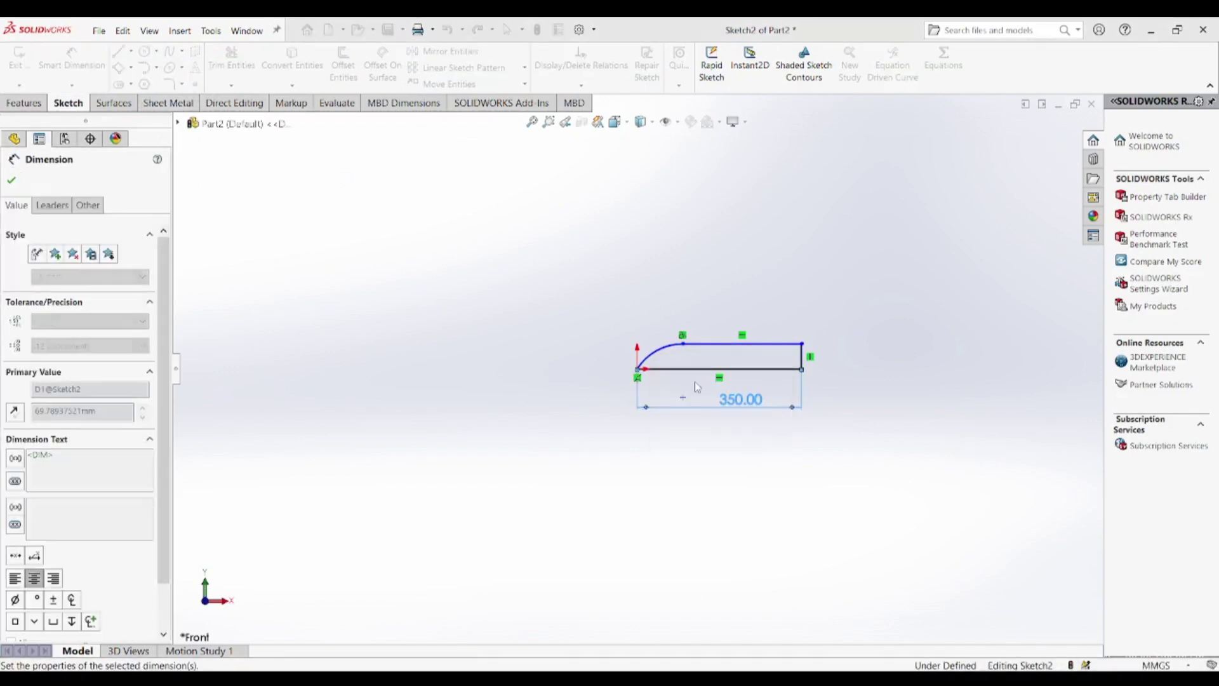
{"action": "left_click", "coordinate": [803, 357]}
{"action": "left_click", "coordinate": [854, 367]}
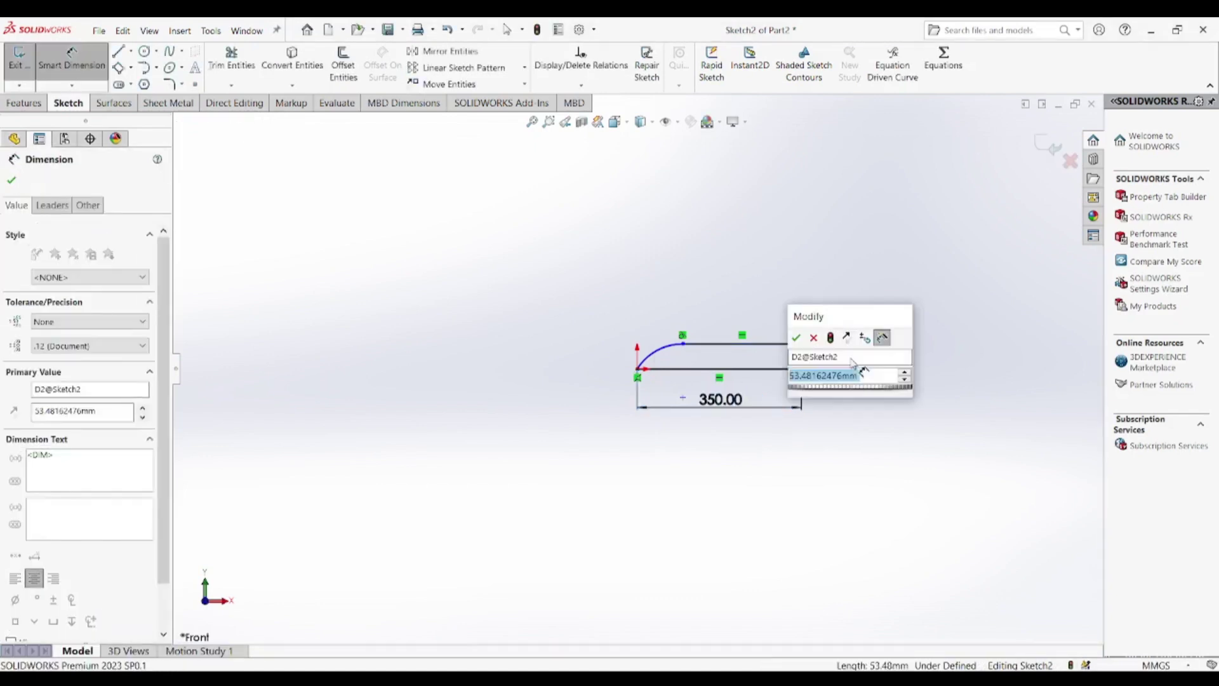
{"action": "key", "text": "Return"}
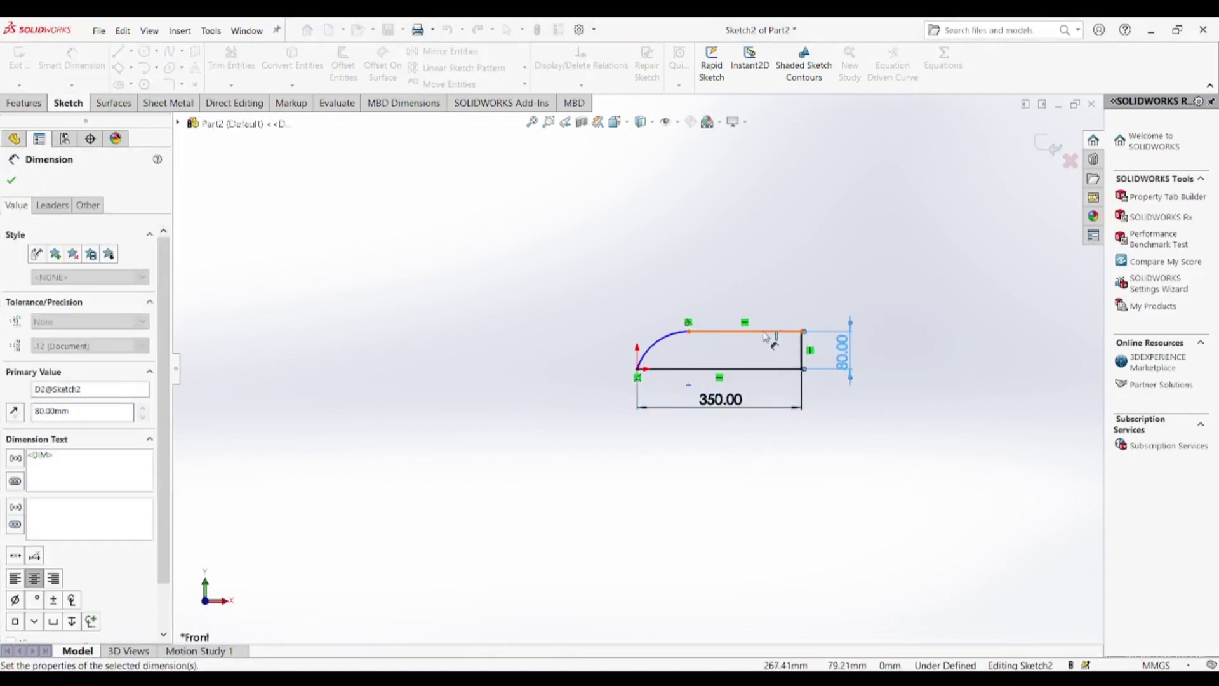
{"action": "left_click", "coordinate": [757, 331]}
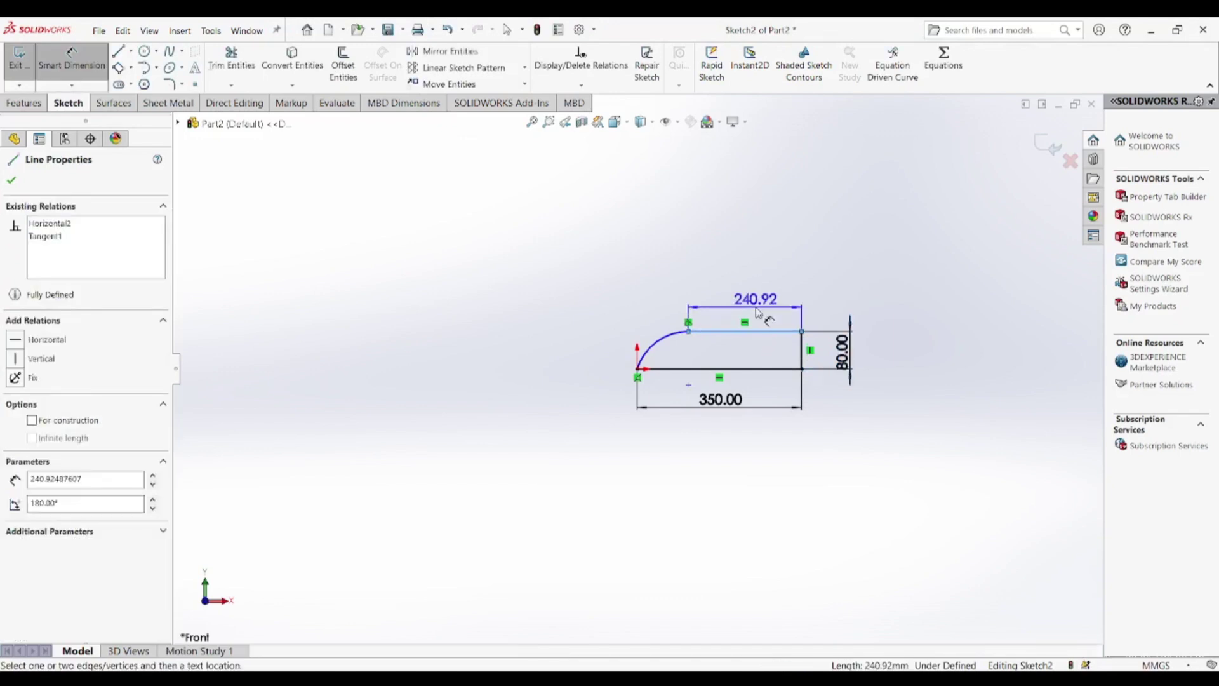
{"action": "left_click", "coordinate": [756, 311]}
{"action": "type", "text": "200"}
{"action": "key", "text": "Return"}
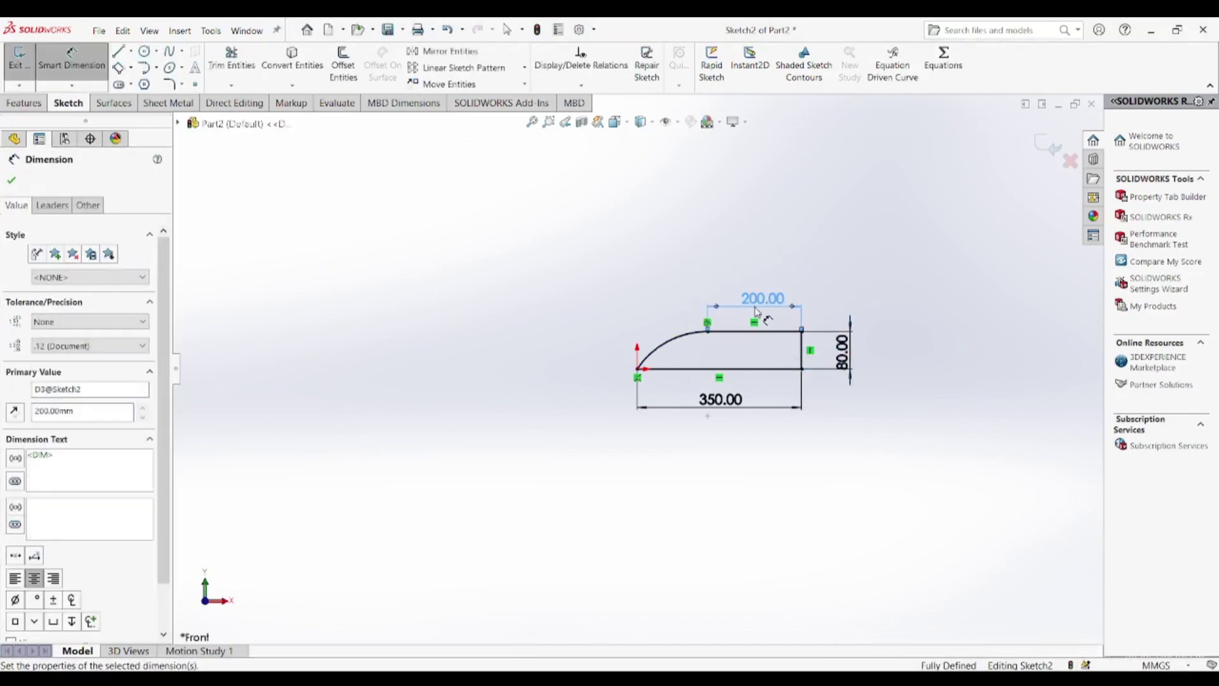
{"action": "key", "text": "Escape"}
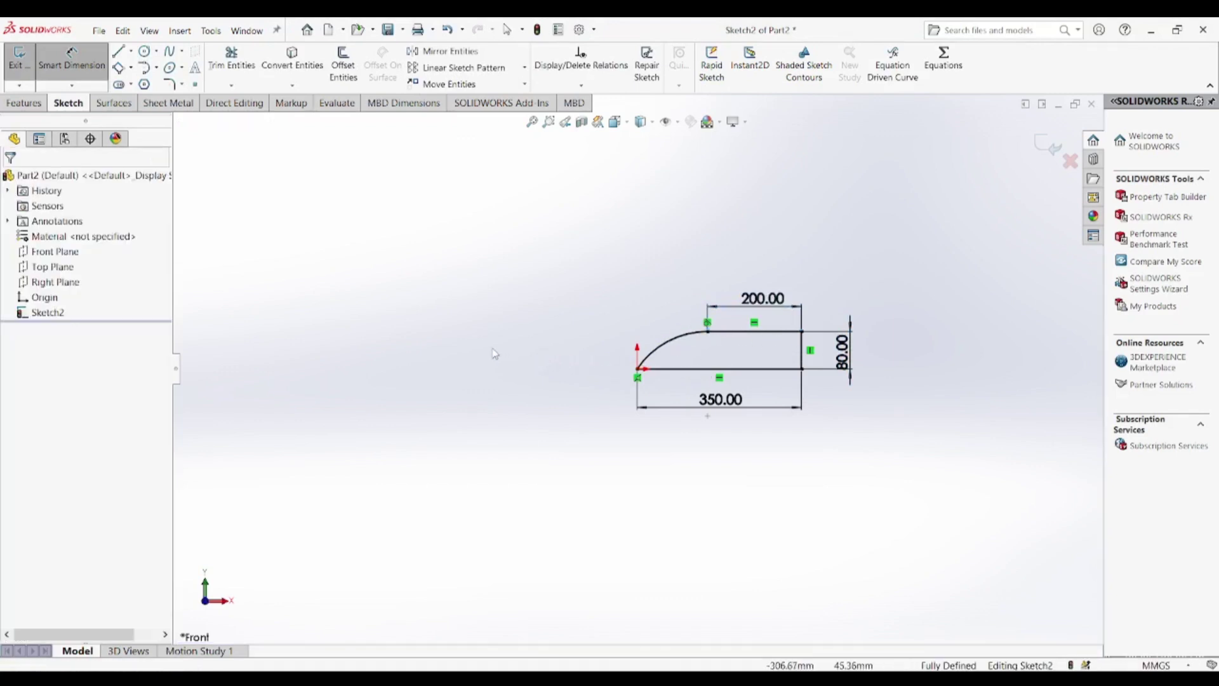
Step: Revolve the profile 360° about its bottom line to create the Revolve1 hub solid
{"action": "left_click", "coordinate": [37, 105]}
{"action": "left_click", "coordinate": [71, 64]}
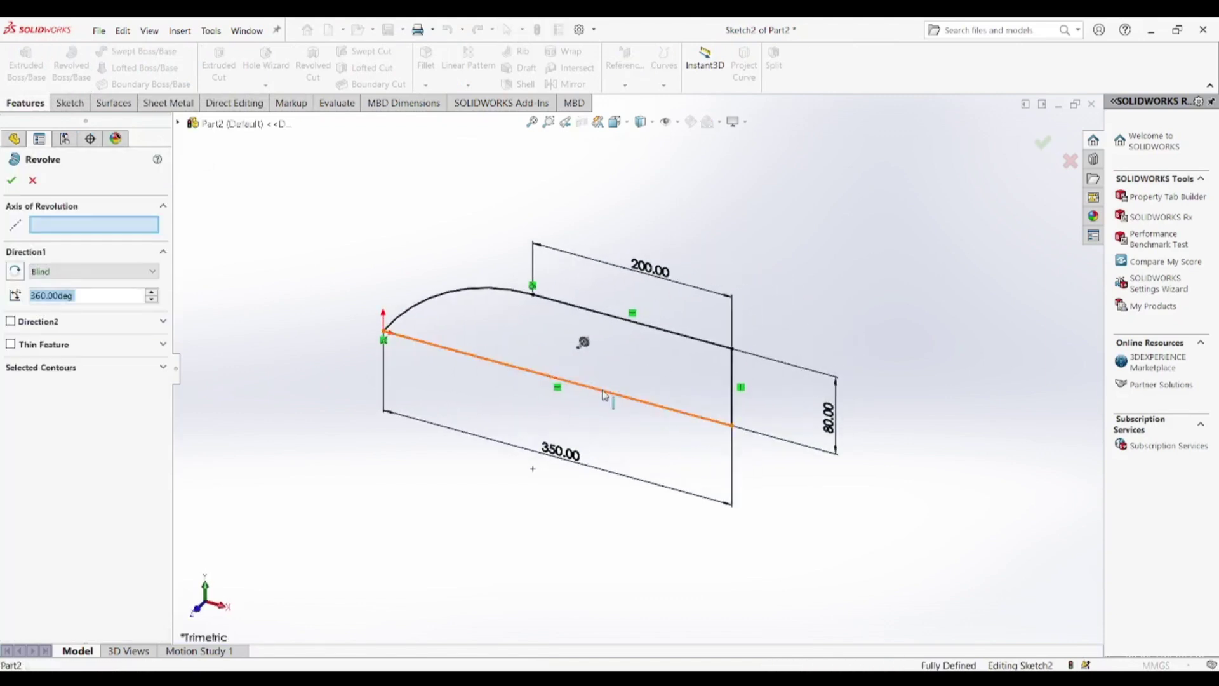
{"action": "left_click", "coordinate": [604, 395]}
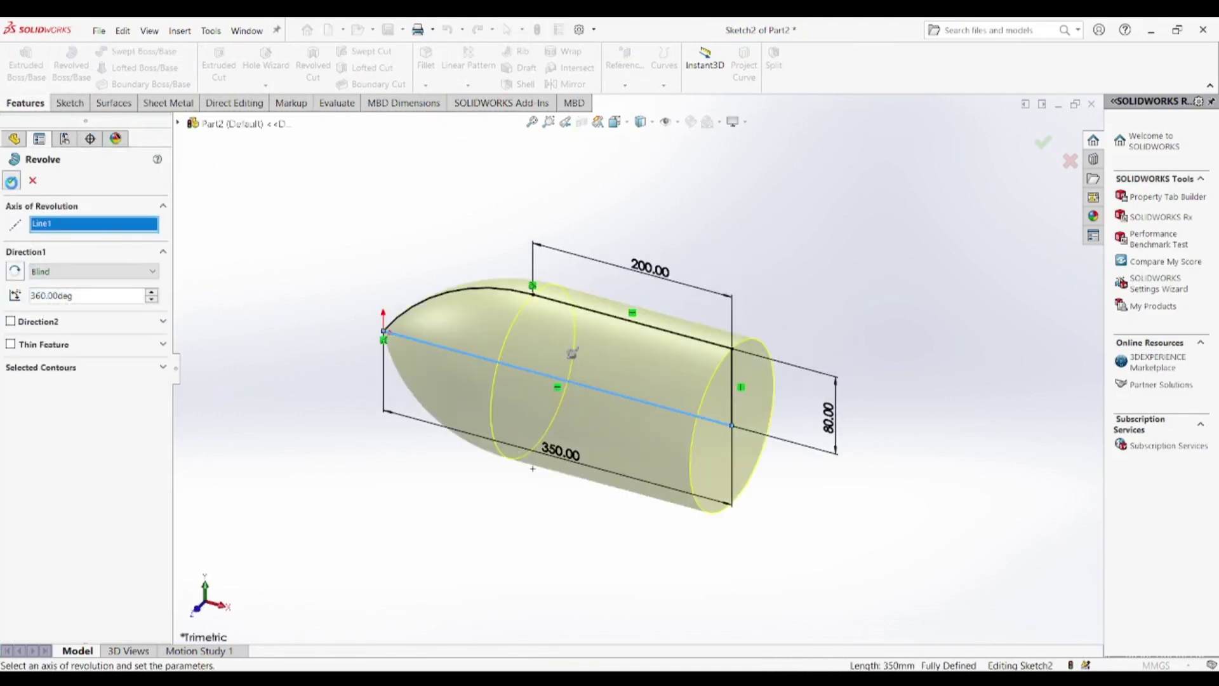
{"action": "left_click", "coordinate": [11, 180]}
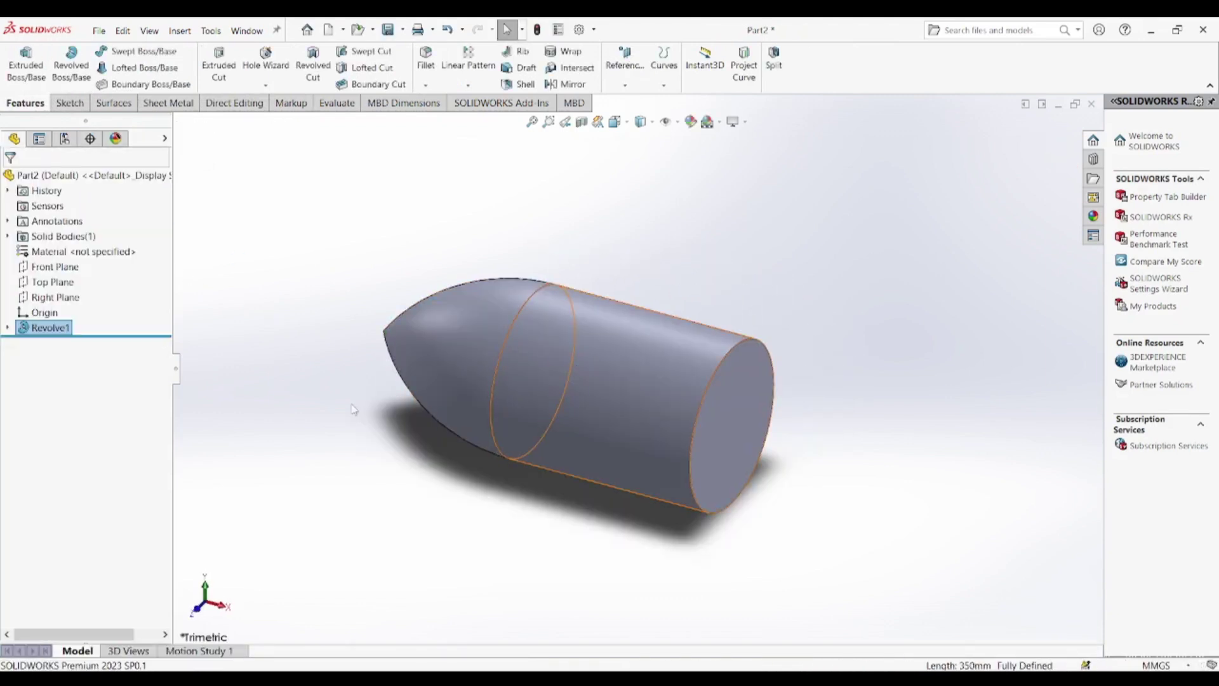
Step: On a new Top Plane sketch, draw a slanted rectangle over the hub's cylindrical part
{"action": "left_click", "coordinate": [58, 282]}
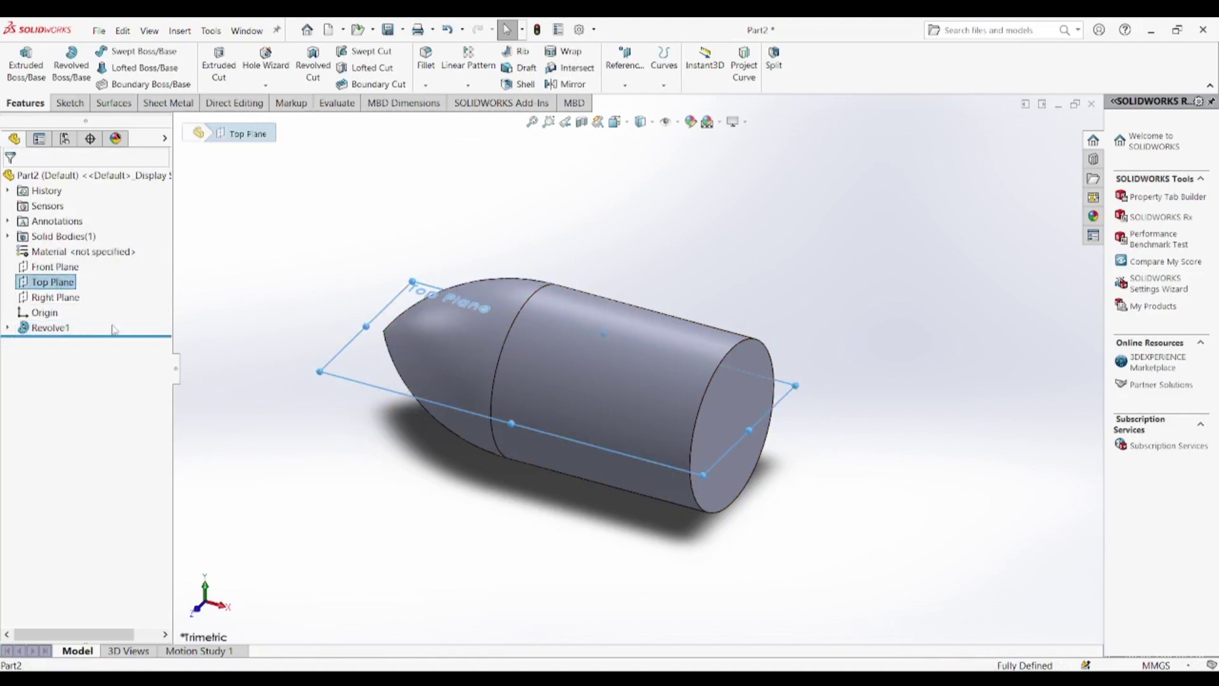
{"action": "left_click", "coordinate": [360, 269]}
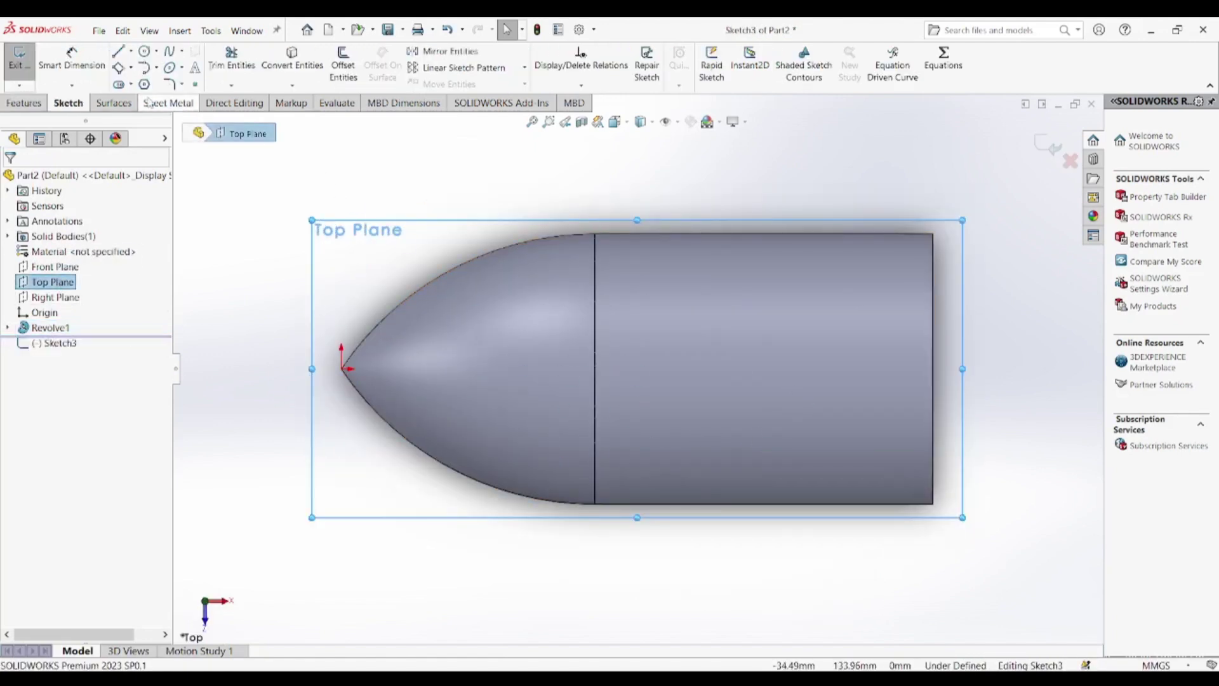
{"action": "left_click", "coordinate": [118, 69]}
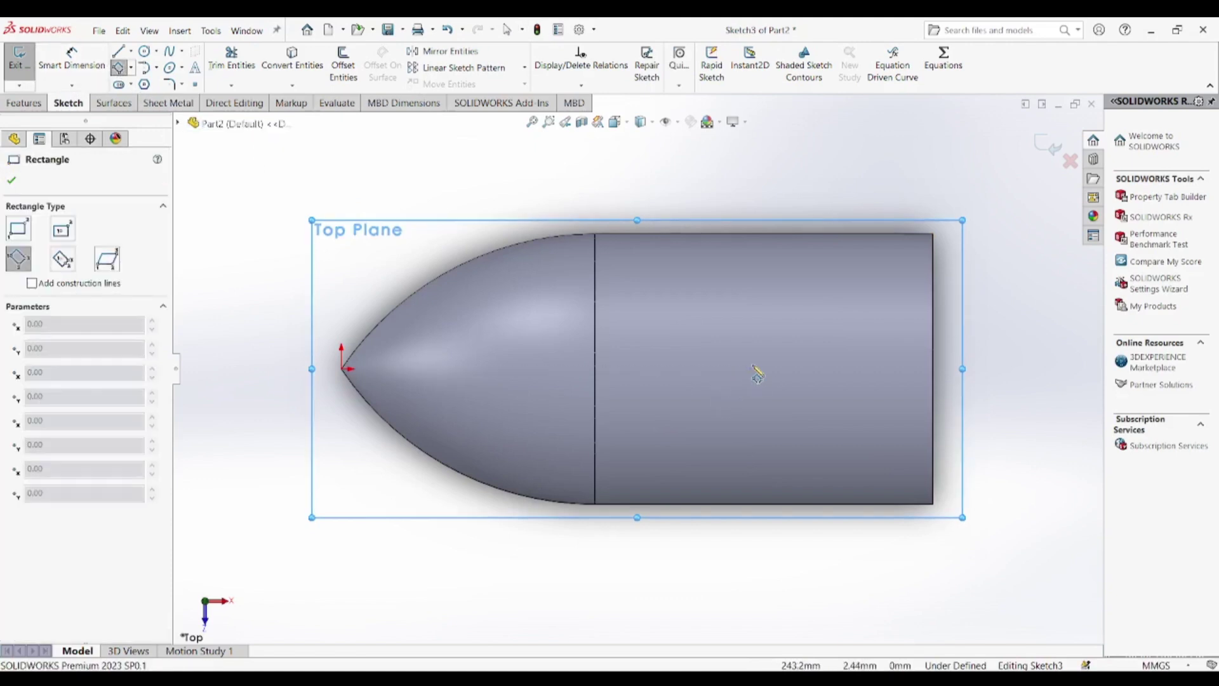
{"action": "left_click", "coordinate": [754, 381]}
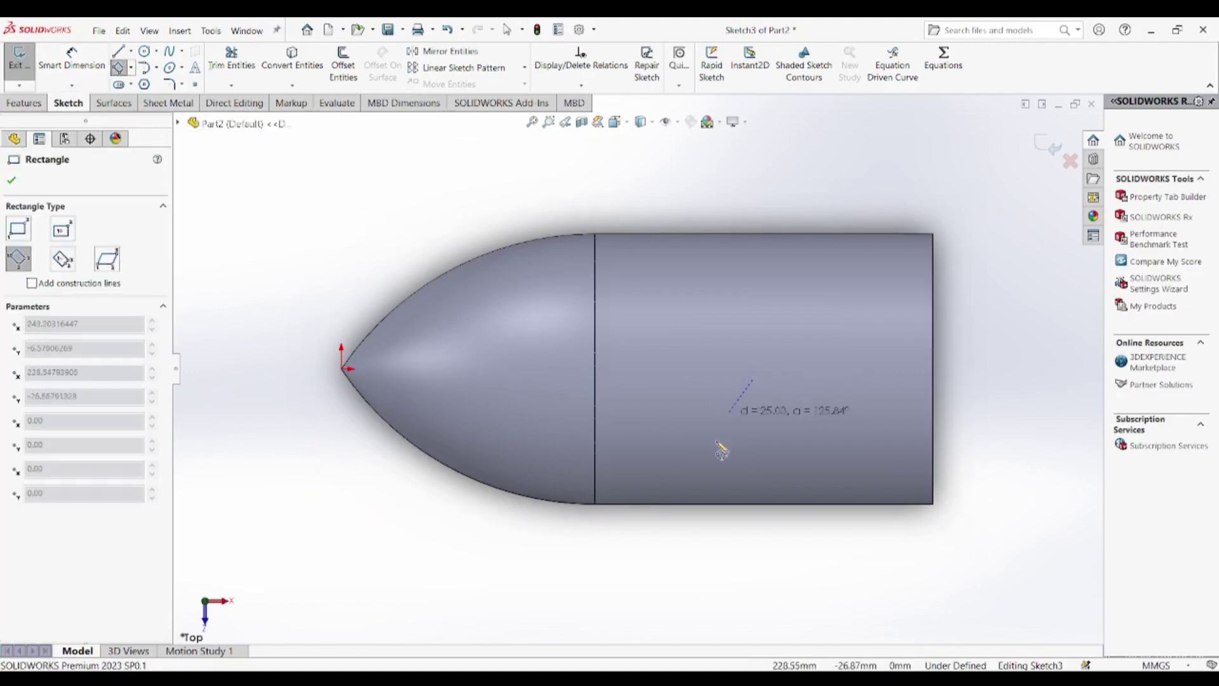
{"action": "left_click", "coordinate": [637, 550]}
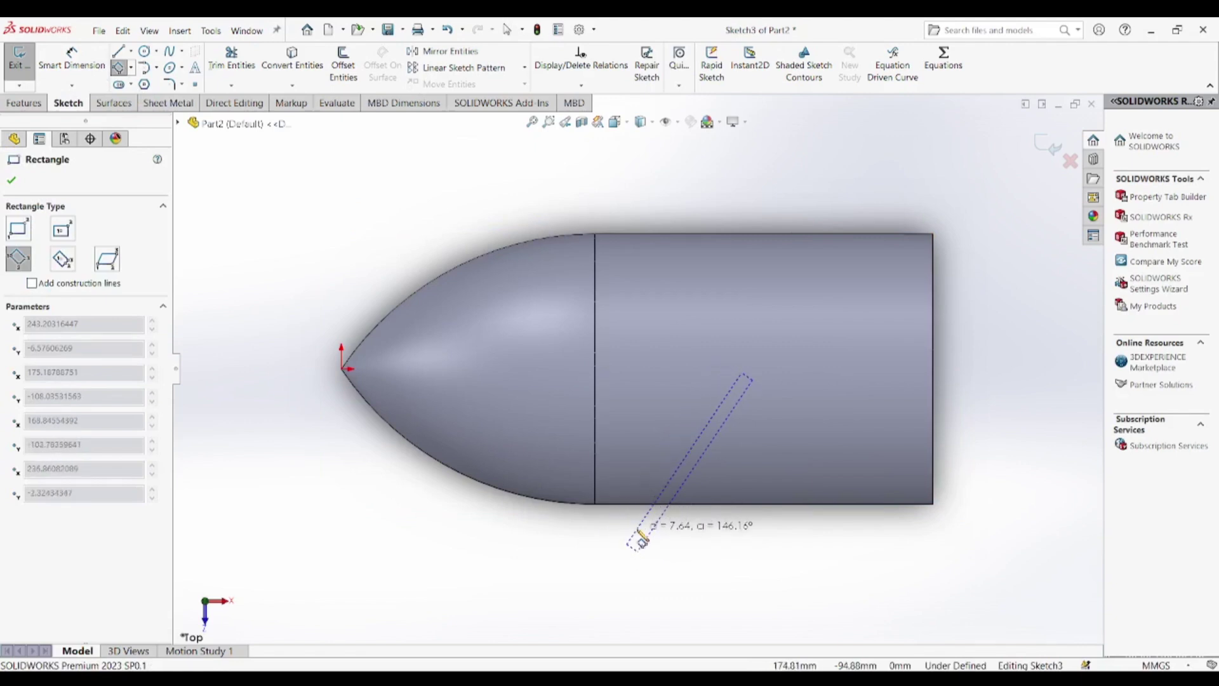
{"action": "left_click", "coordinate": [640, 539]}
{"action": "key", "text": "Escape"}
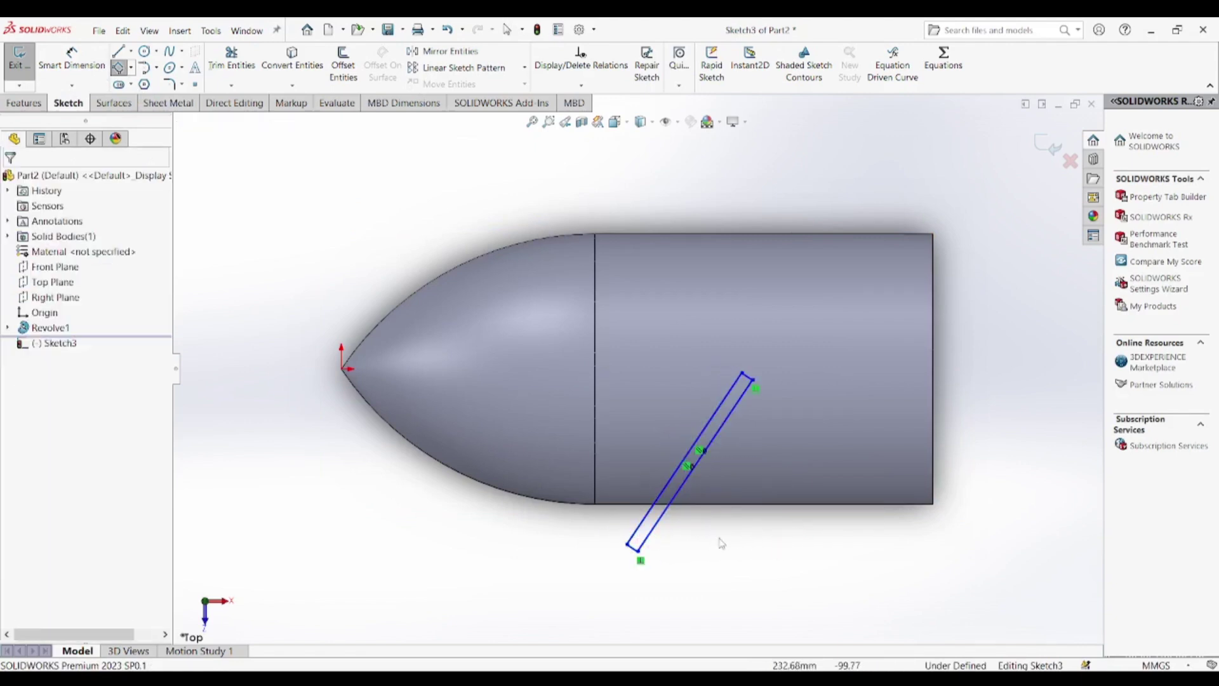
Step: Dimension the rectangle to 12 mm wide and 230 mm long
{"action": "key", "text": "d"}
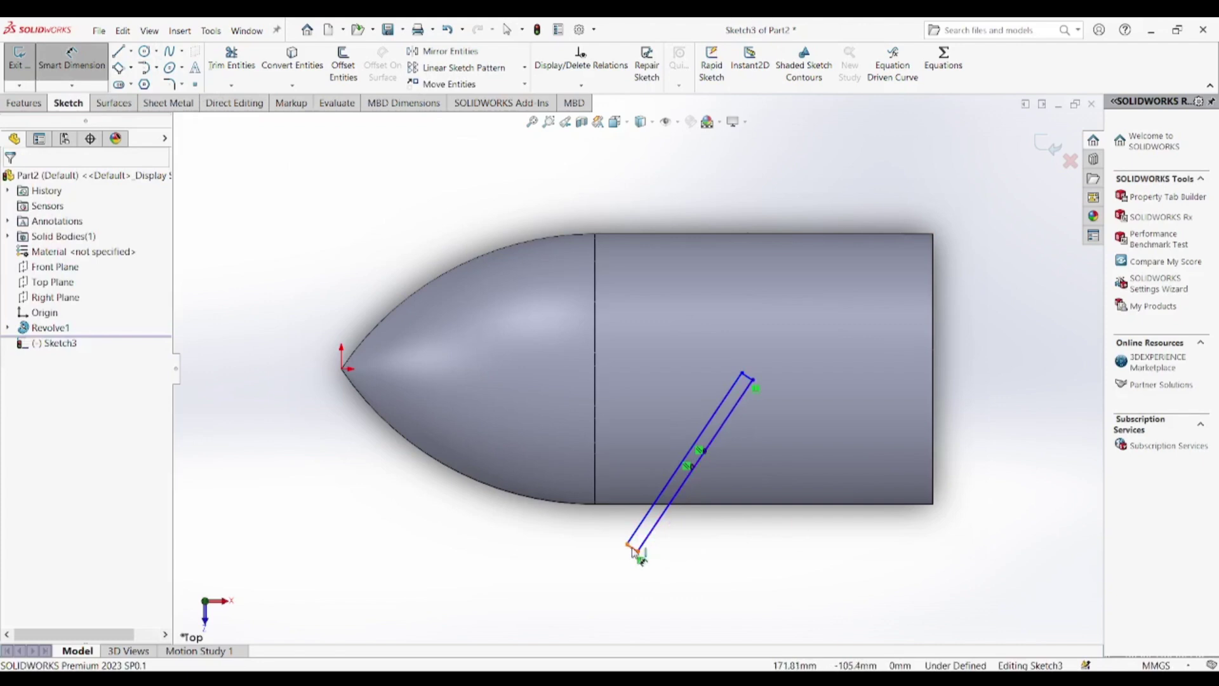
{"action": "left_click", "coordinate": [634, 549]}
{"action": "left_click", "coordinate": [614, 572]}
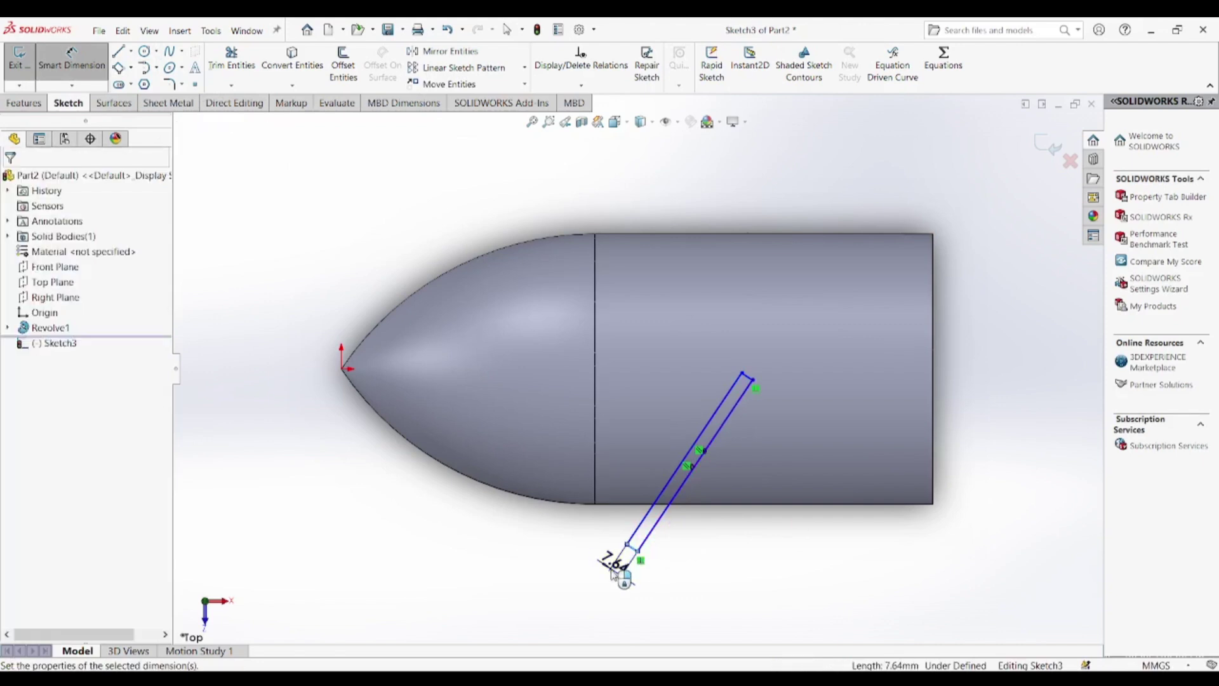
{"action": "key", "text": "Return"}
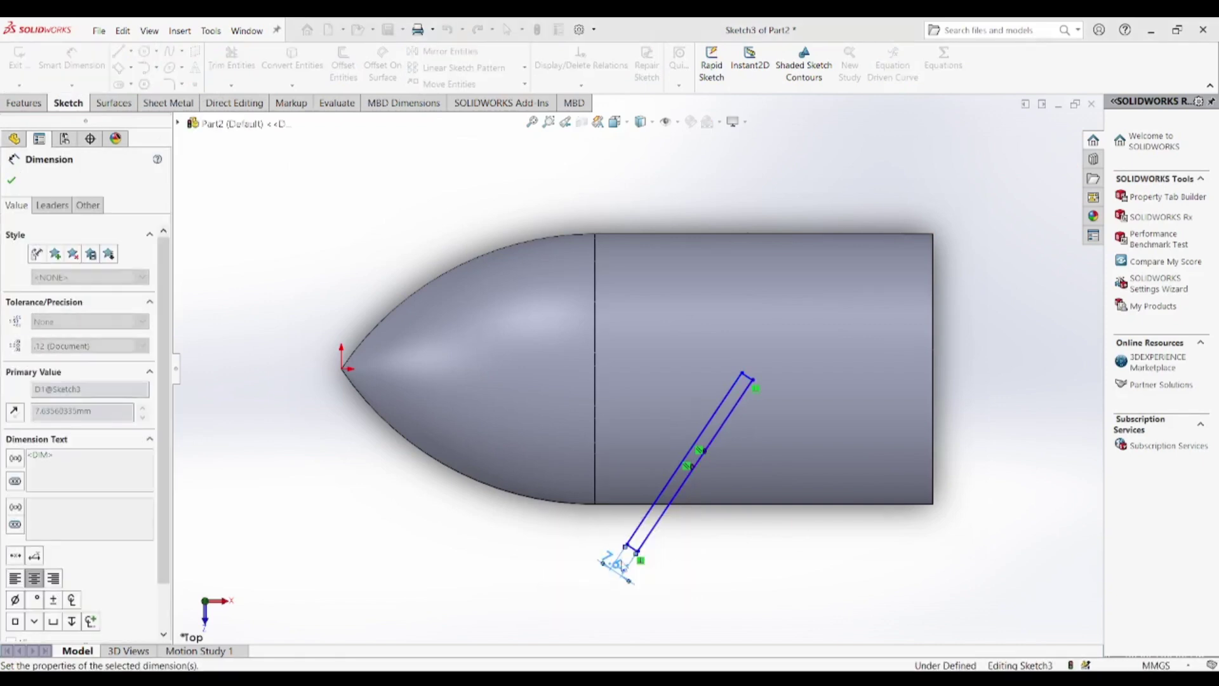
{"action": "left_click", "coordinate": [659, 506]}
{"action": "left_click", "coordinate": [654, 489]}
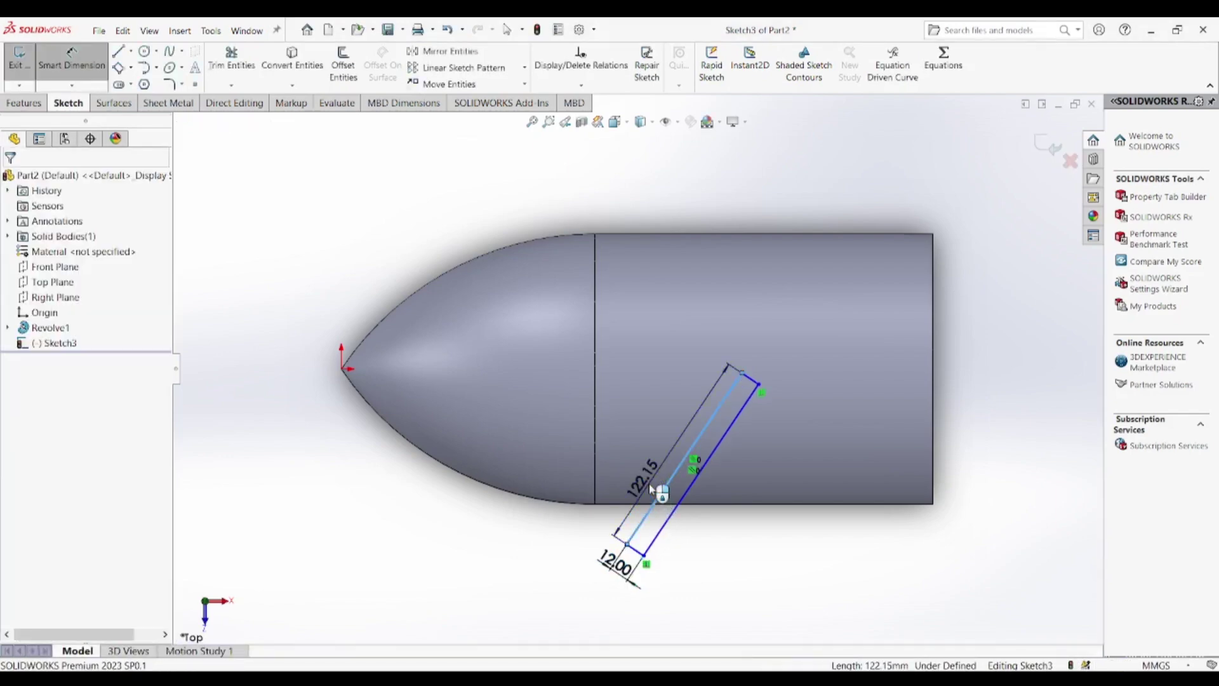
{"action": "left_click", "coordinate": [651, 489]}
{"action": "key", "text": "Return"}
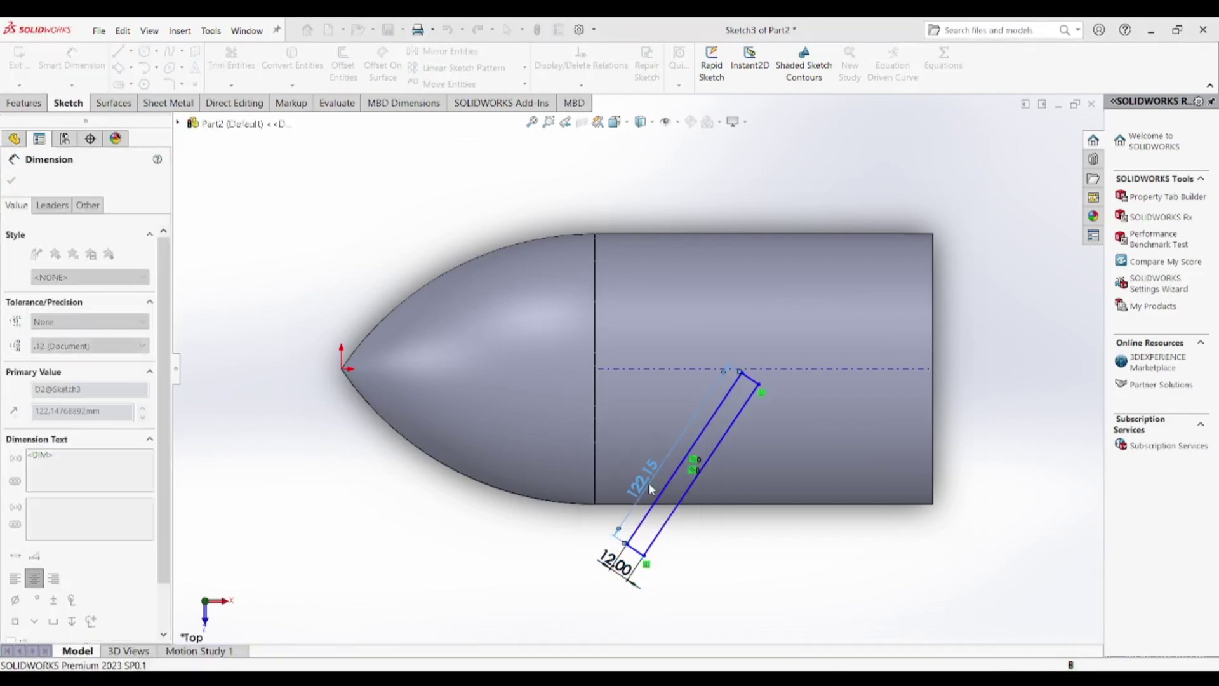
{"action": "type", "text": "230"}
{"action": "key", "text": "Return"}
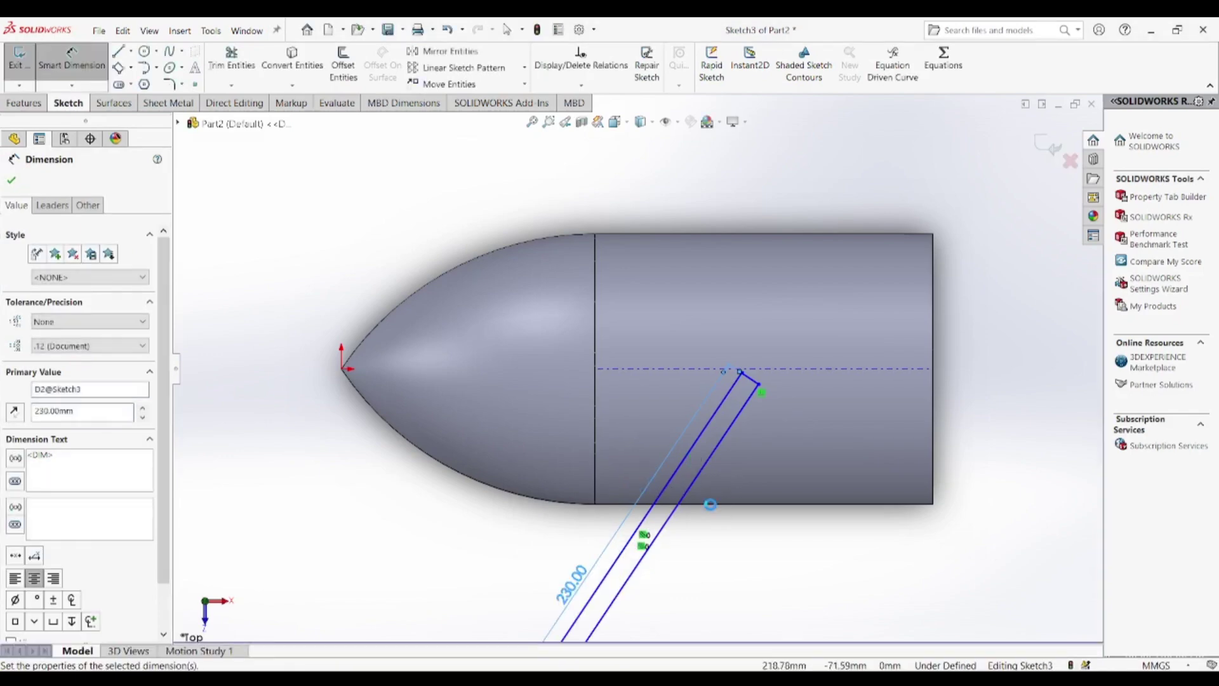
Step: Fix the rectangle's bottom corner 225 mm horizontally from the hub's flat end edge
{"action": "key", "text": "f"}
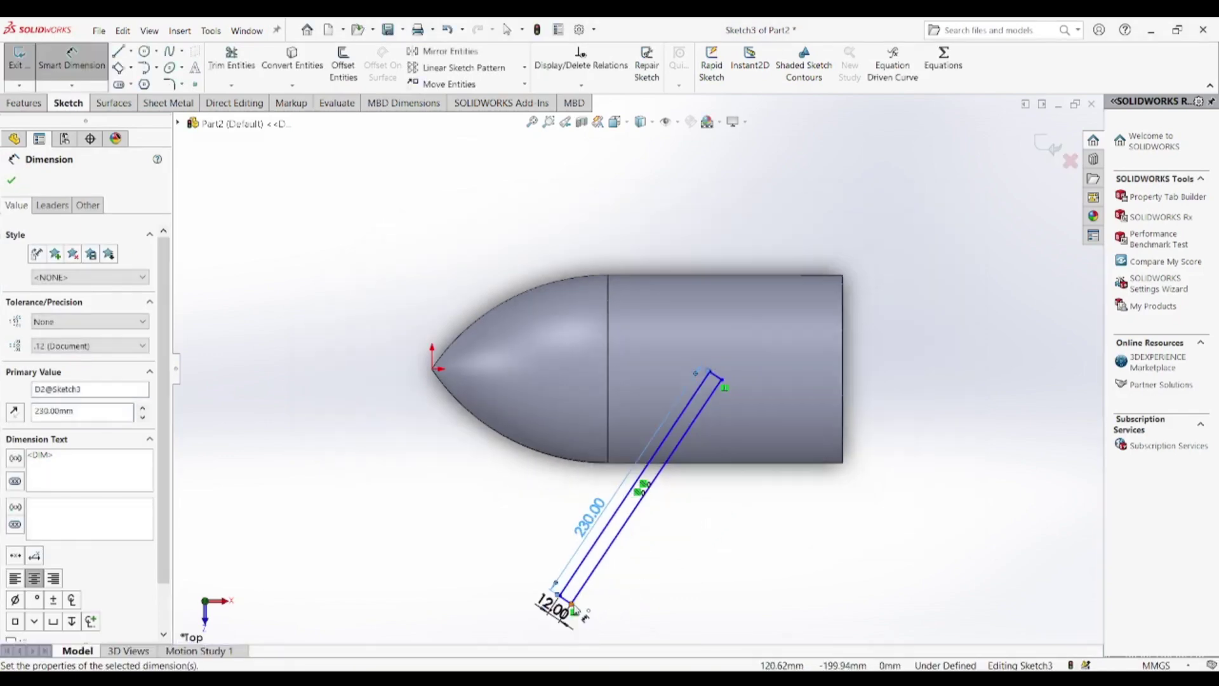
{"action": "left_click", "coordinate": [572, 606]}
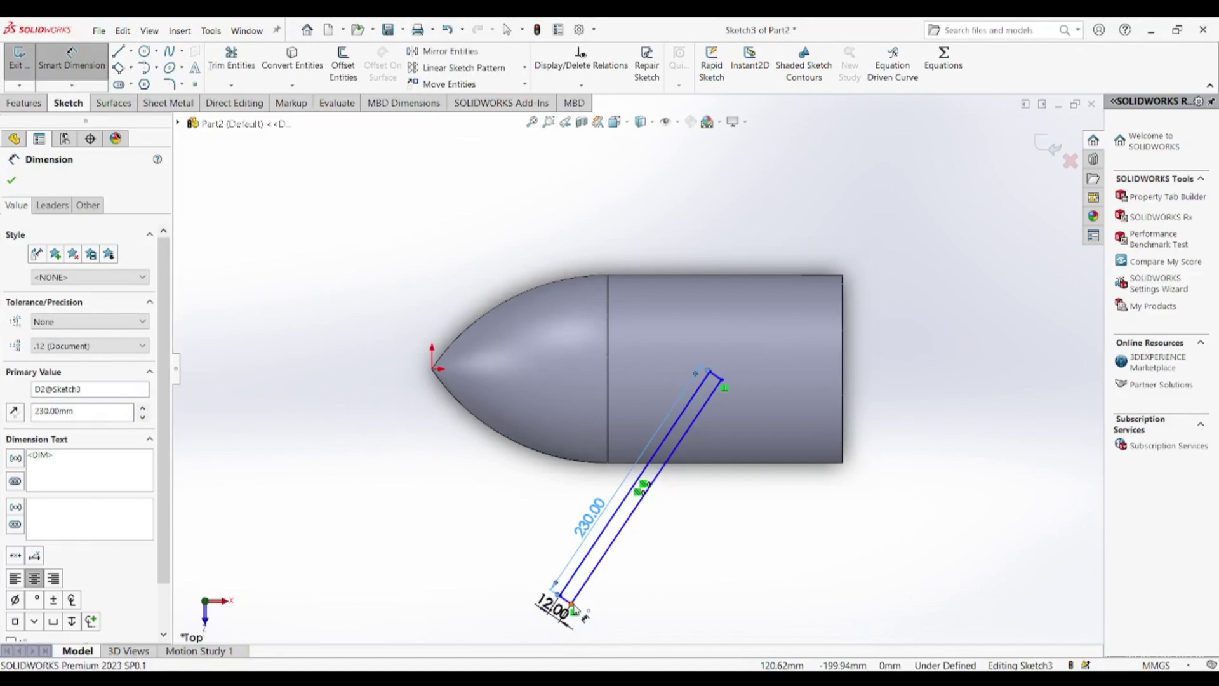
{"action": "left_click", "coordinate": [843, 462]}
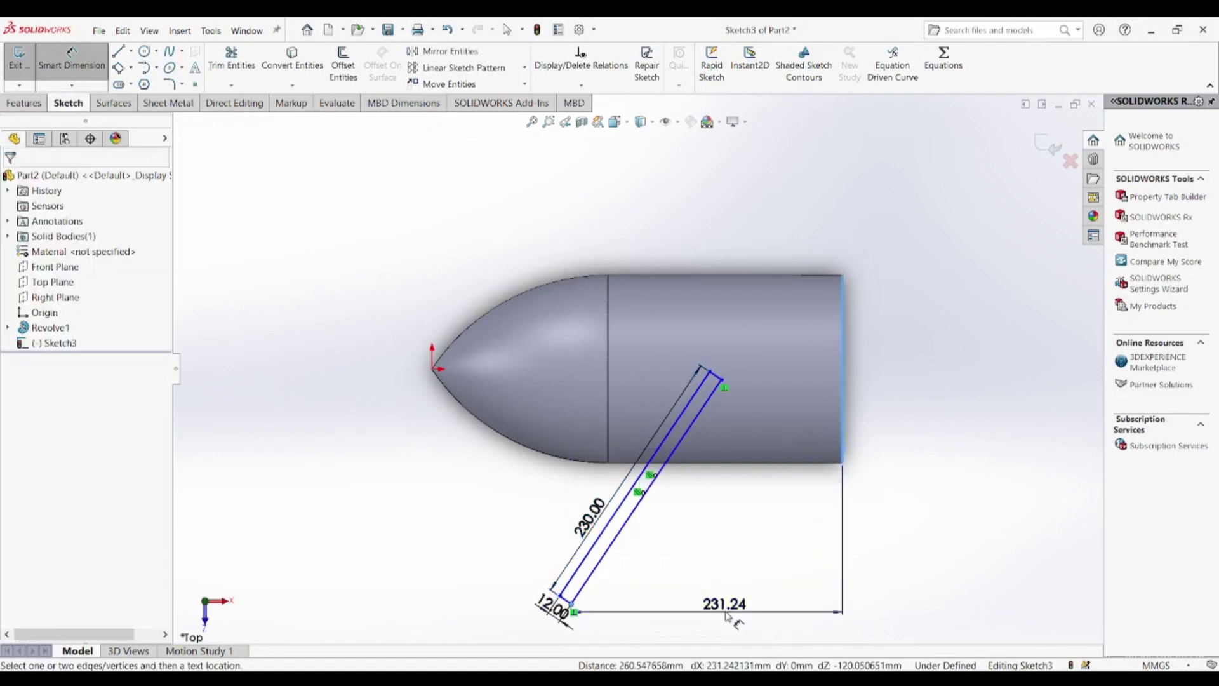
{"action": "left_click", "coordinate": [728, 615]}
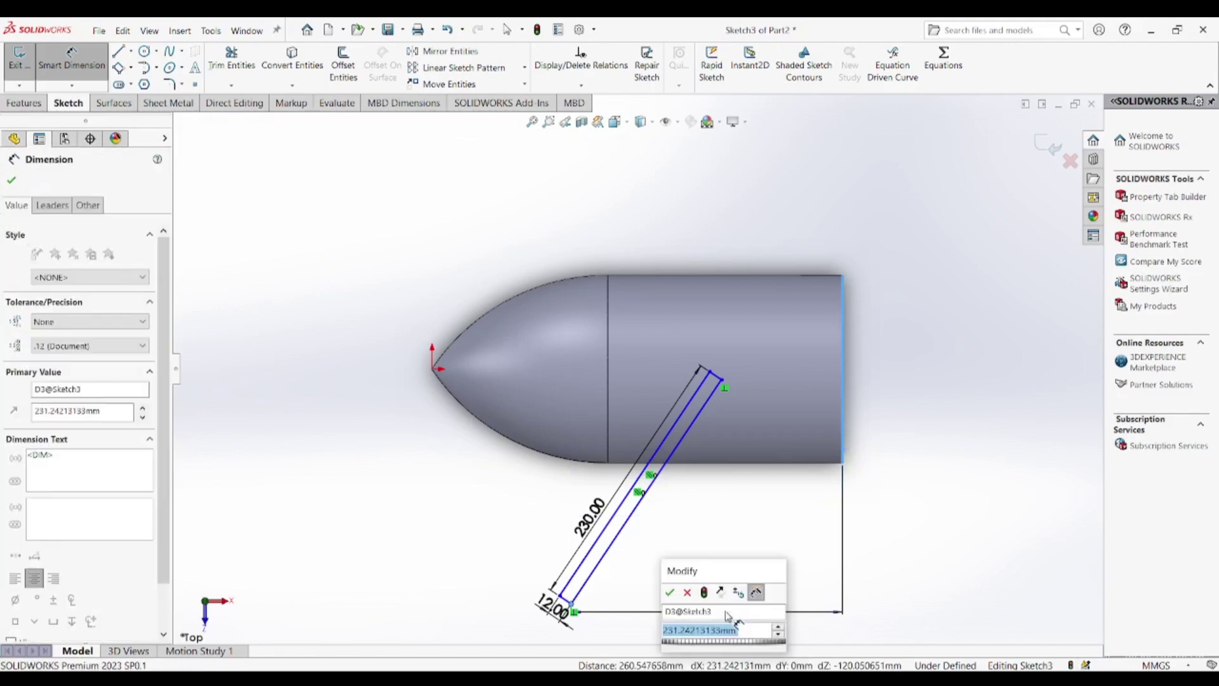
{"action": "left_click", "coordinate": [670, 593]}
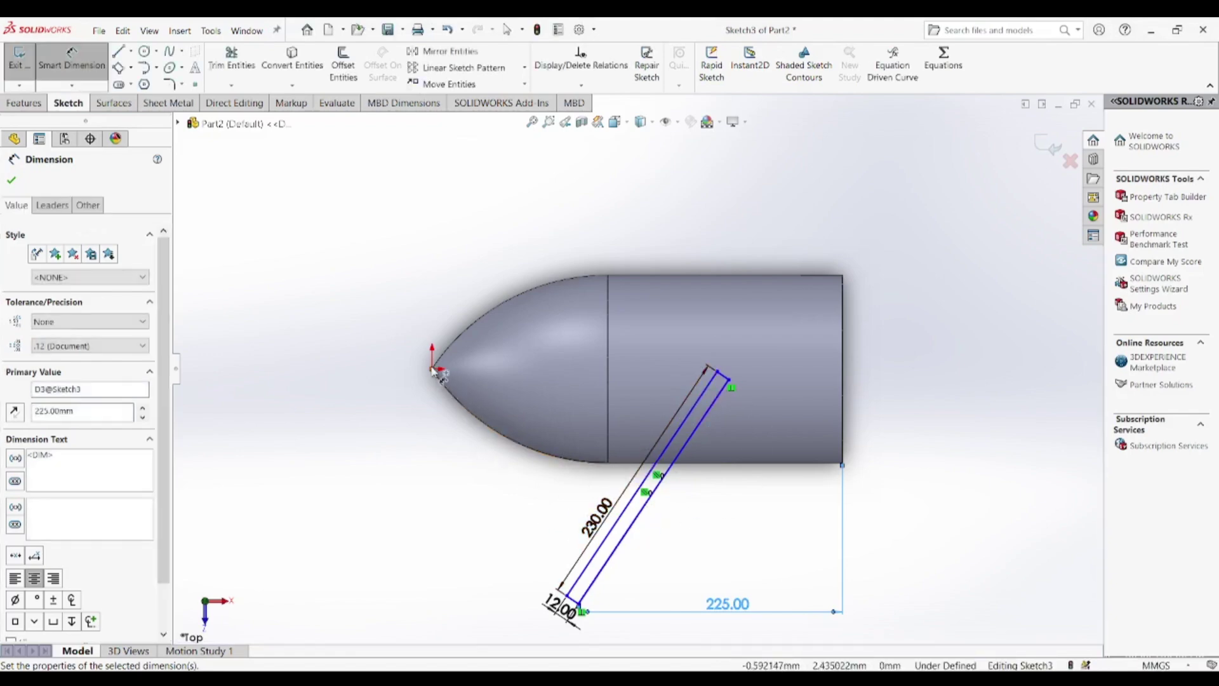
Step: Dimension the rectangle's bottom corner 47 mm vertically from the hub origin
{"action": "left_click", "coordinate": [581, 609]}
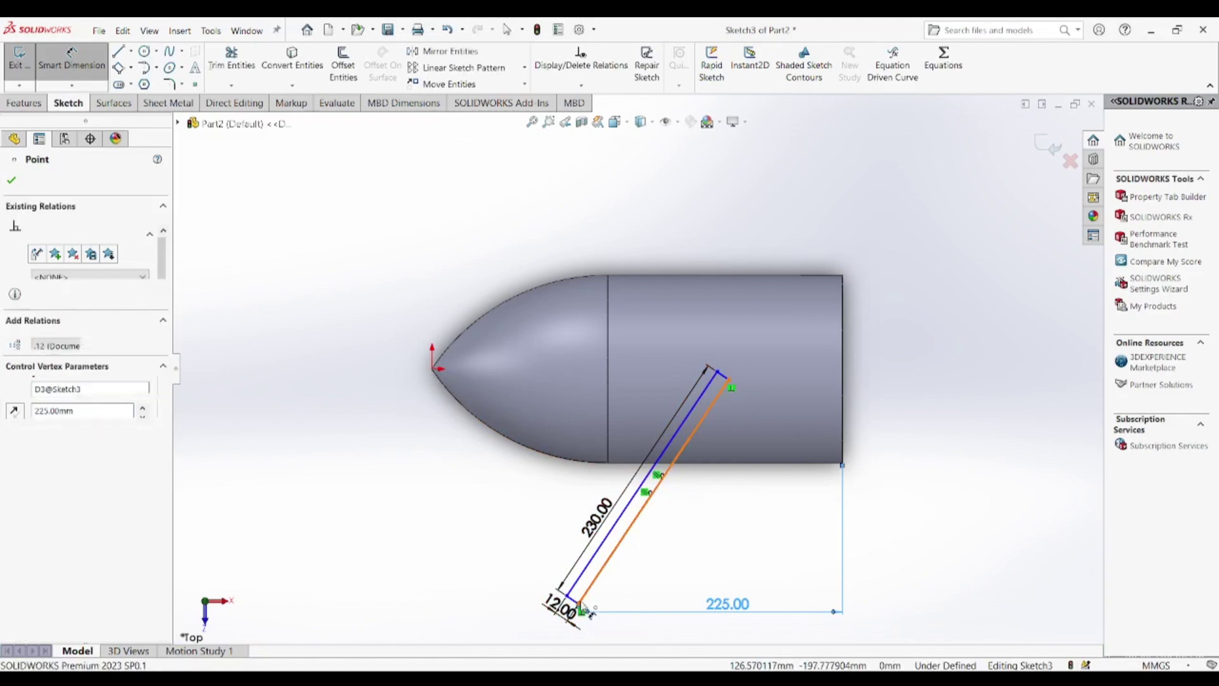
{"action": "left_click", "coordinate": [434, 372]}
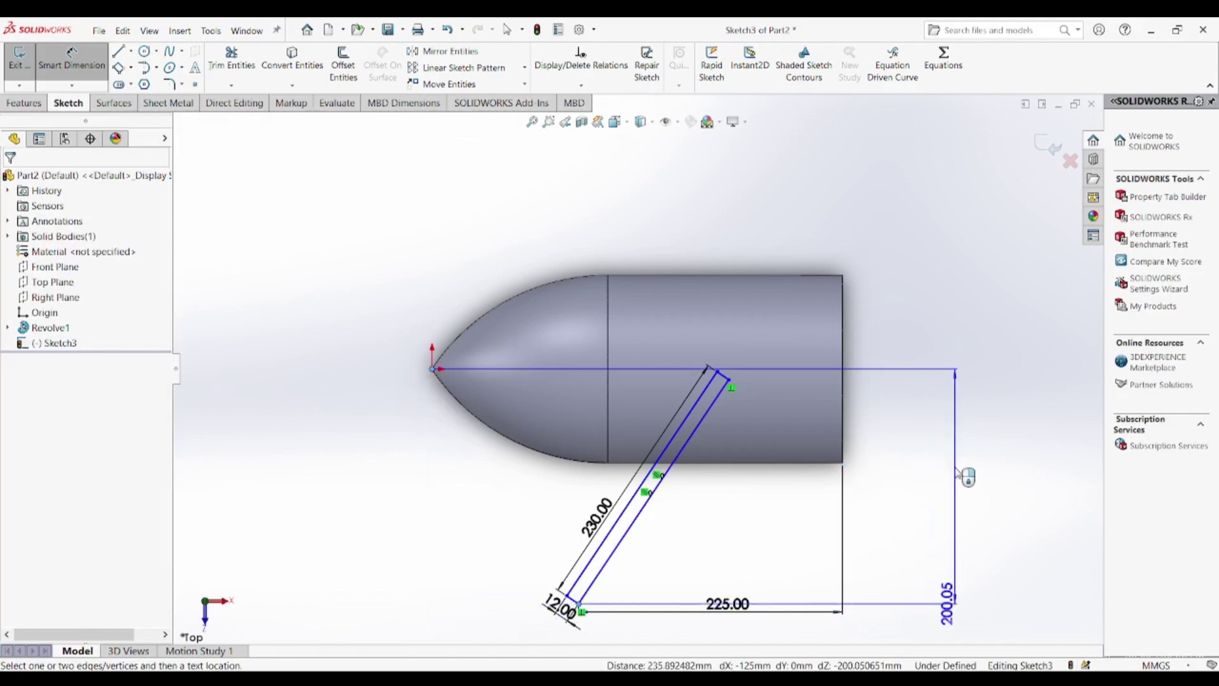
{"action": "left_click", "coordinate": [955, 475]}
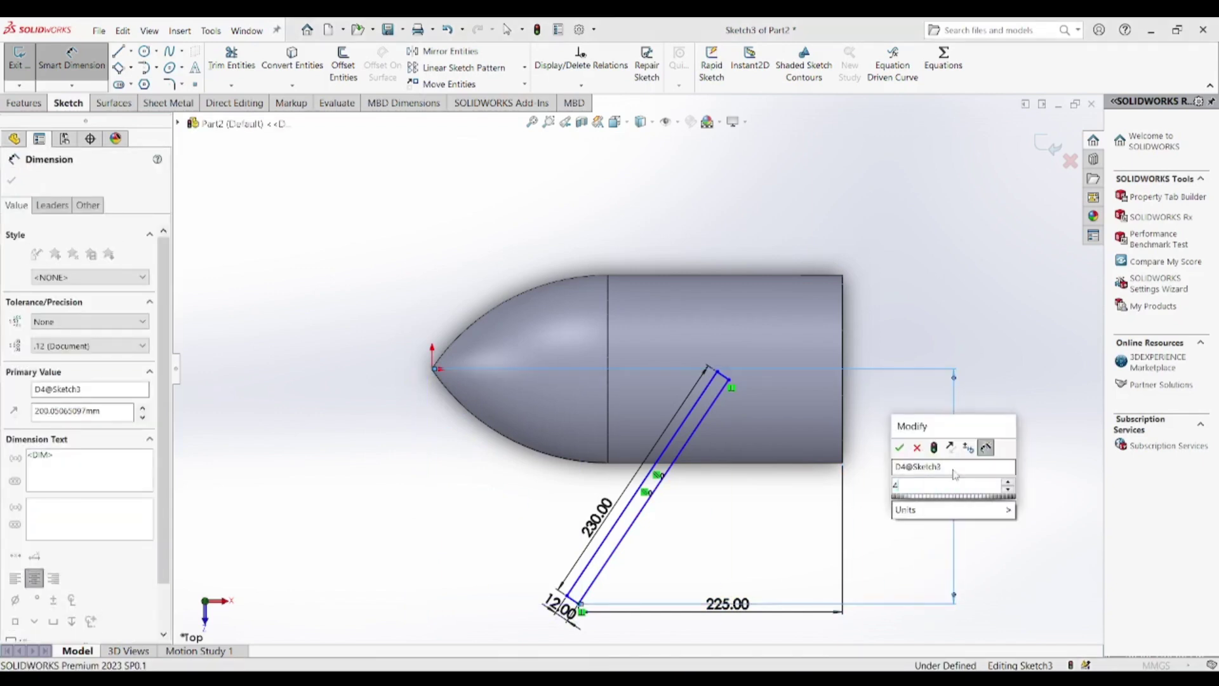
{"action": "key", "text": "Return"}
{"action": "type", "text": "47"}
{"action": "key", "text": "Return"}
Step: Set a 74° angle between the rectangle's long side and the centerline
{"action": "scroll", "coordinate": [716, 416], "scroll_direction": "down", "scroll_amount": 2}
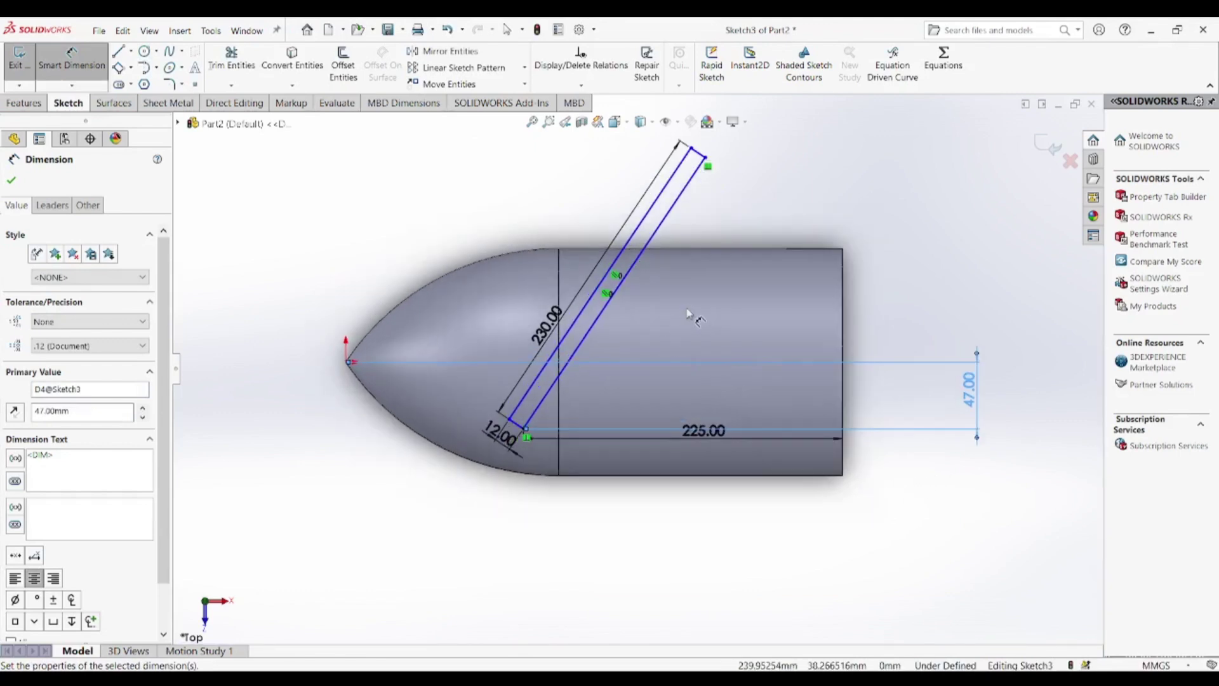
{"action": "left_click", "coordinate": [627, 285]}
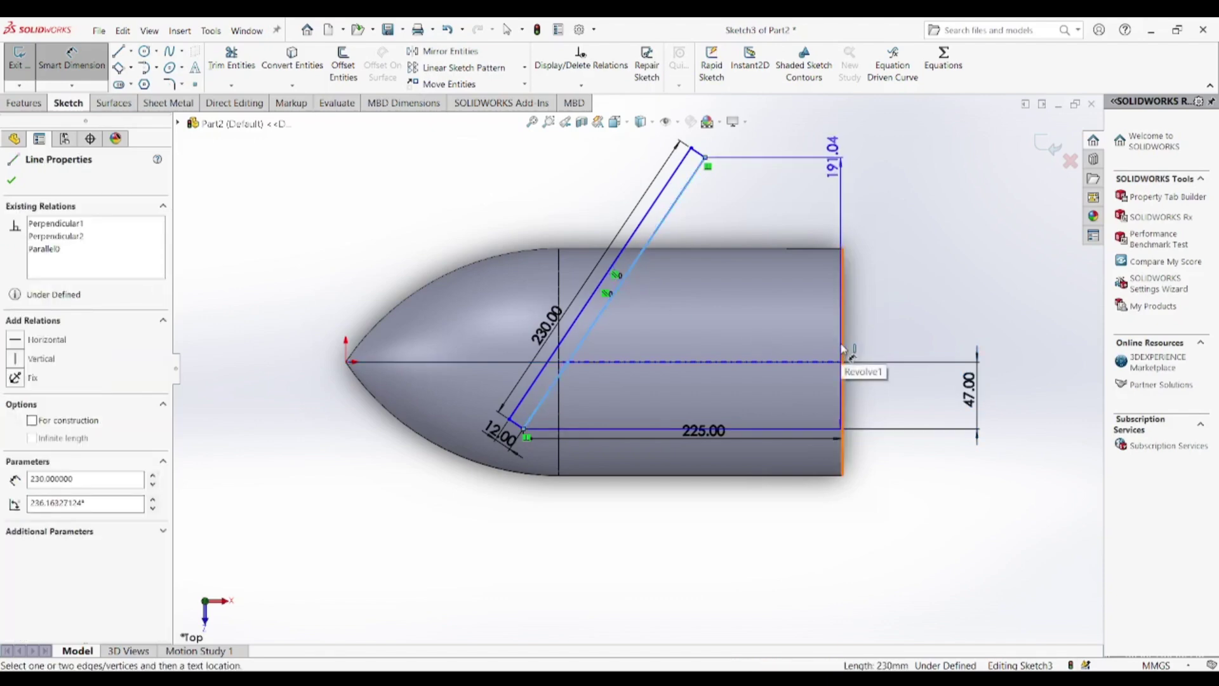
{"action": "left_click", "coordinate": [840, 360]}
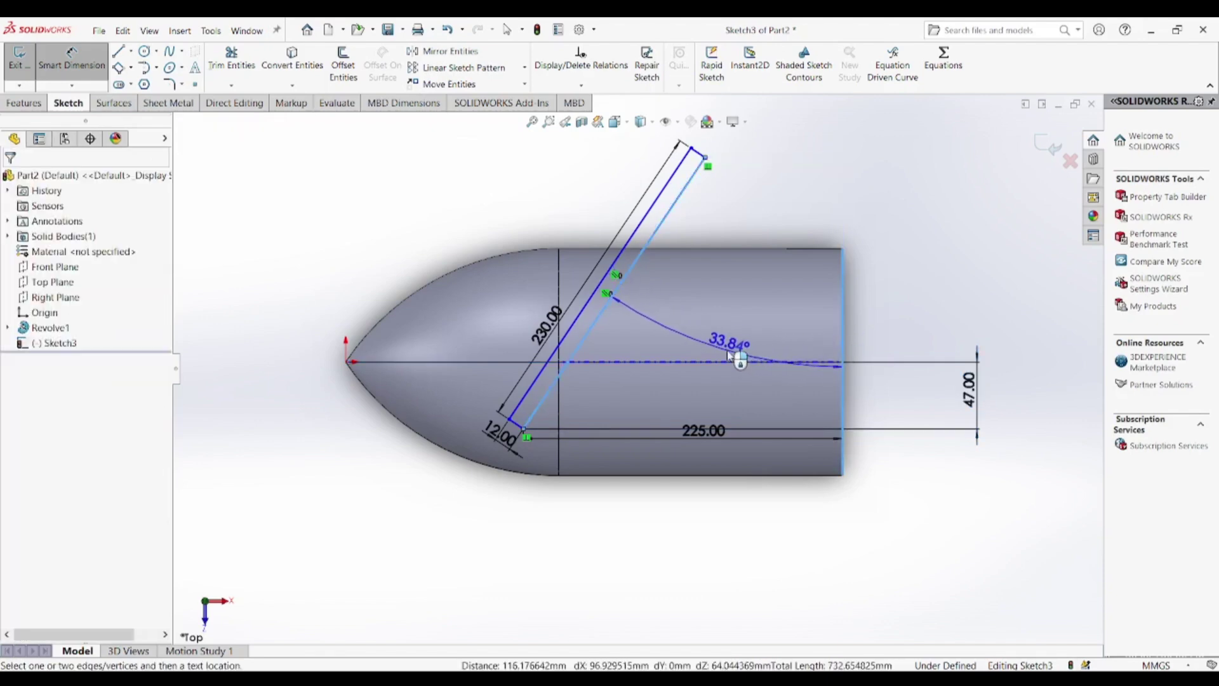
{"action": "left_click", "coordinate": [728, 353]}
{"action": "type", "text": "74"}
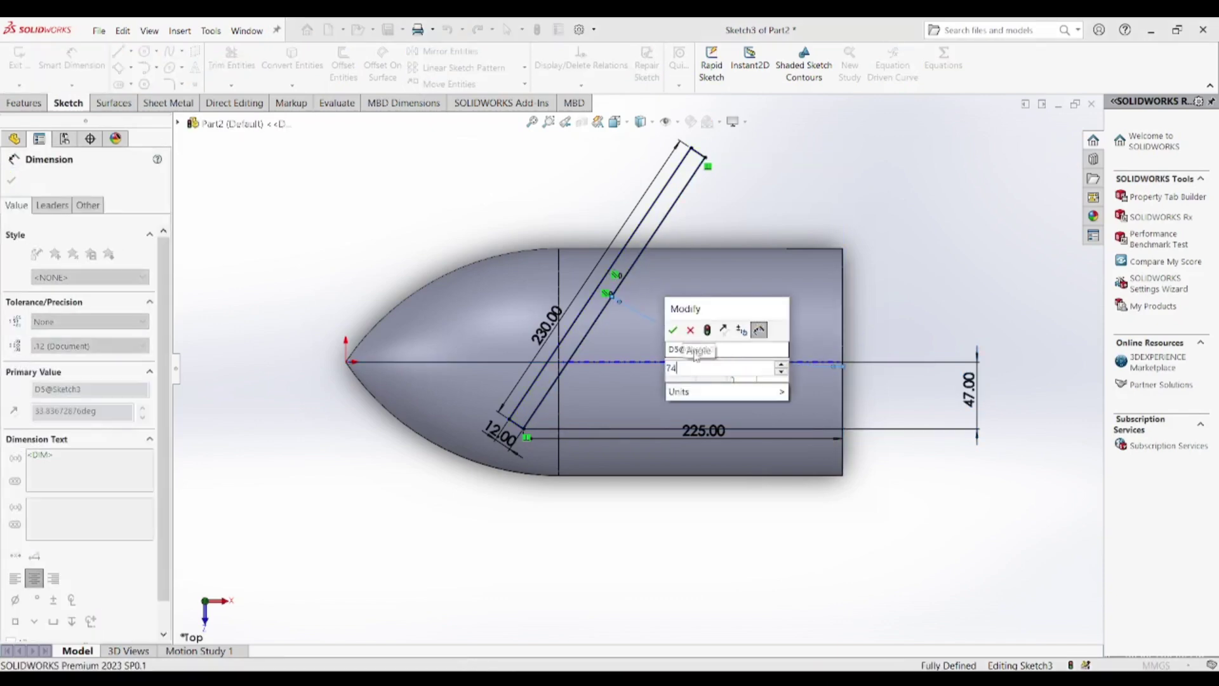
{"action": "left_click", "coordinate": [673, 331]}
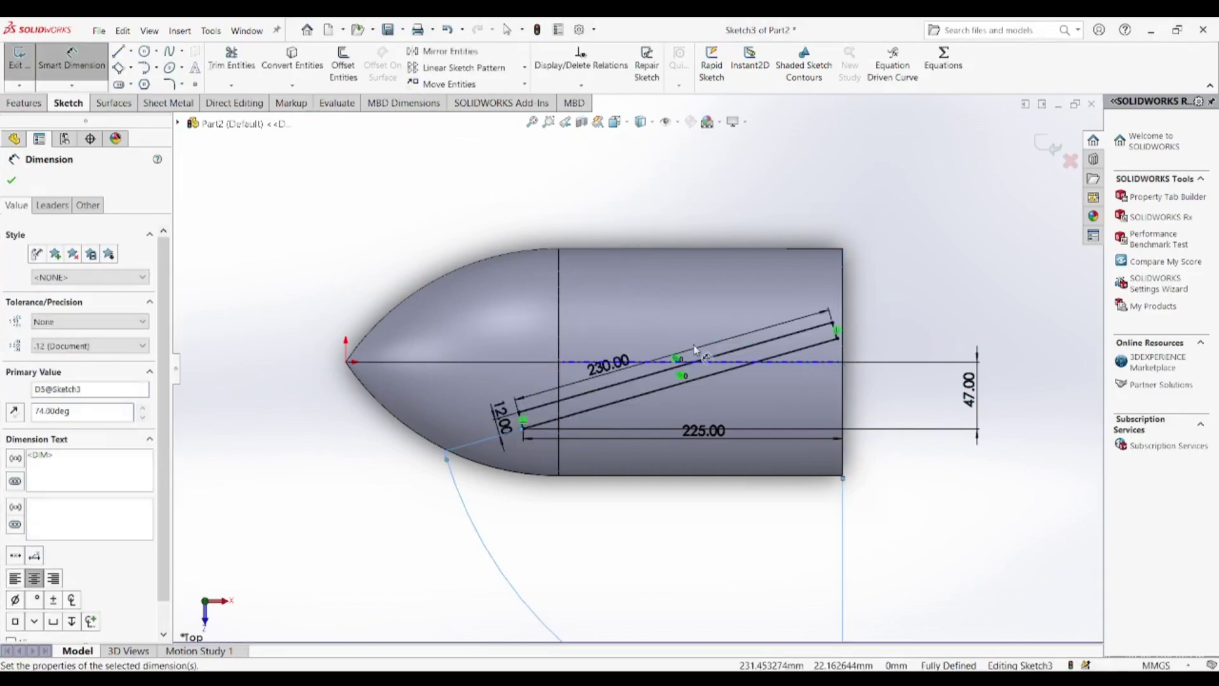
{"action": "scroll", "coordinate": [742, 375], "scroll_direction": "up", "scroll_amount": 3}
{"action": "scroll", "coordinate": [742, 375], "scroll_direction": "down", "scroll_amount": 3}
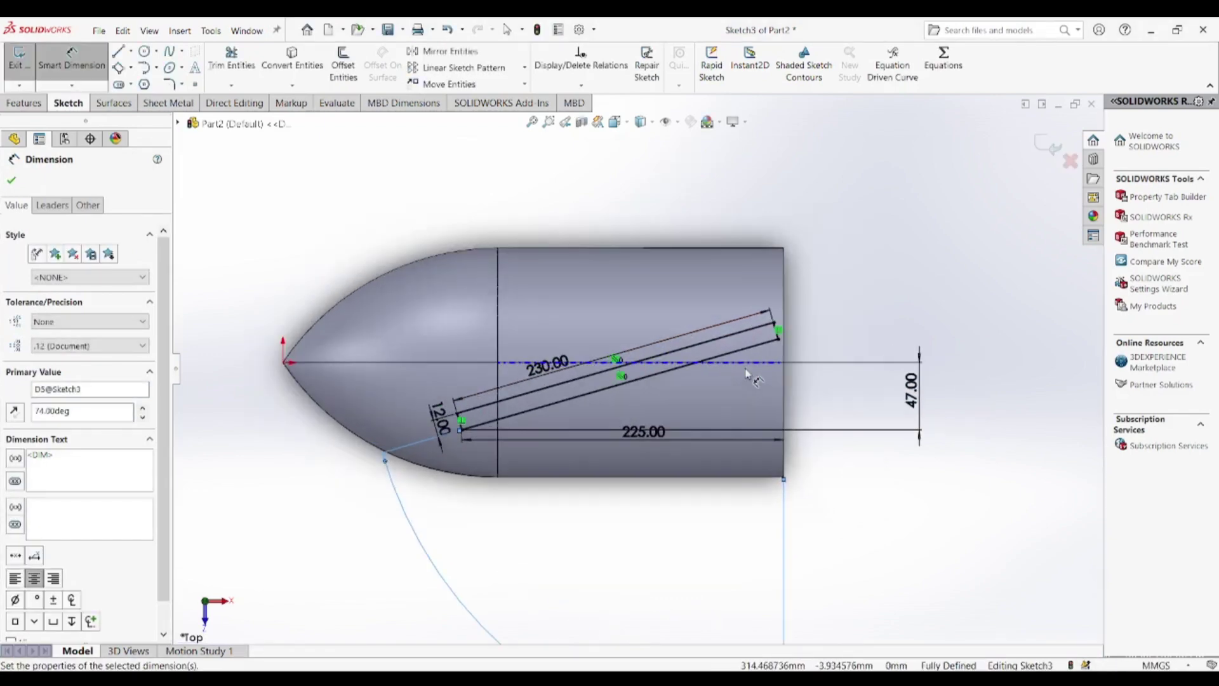
{"action": "key", "text": "Escape"}
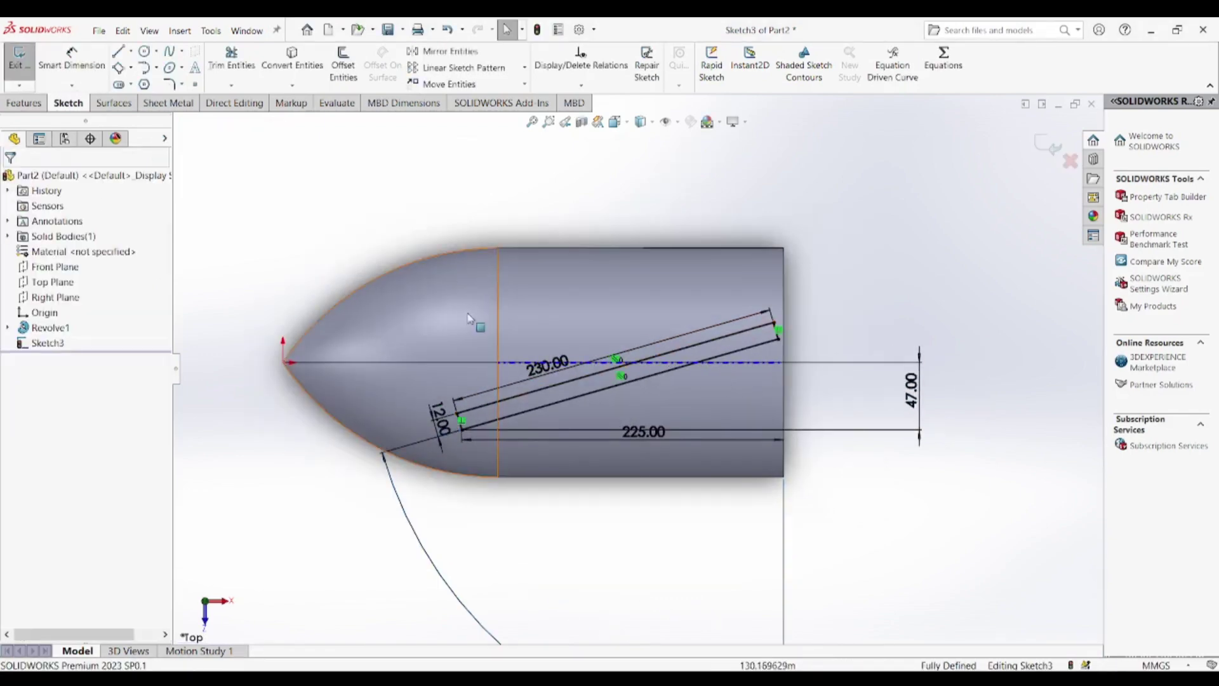
{"action": "key", "text": "f"}
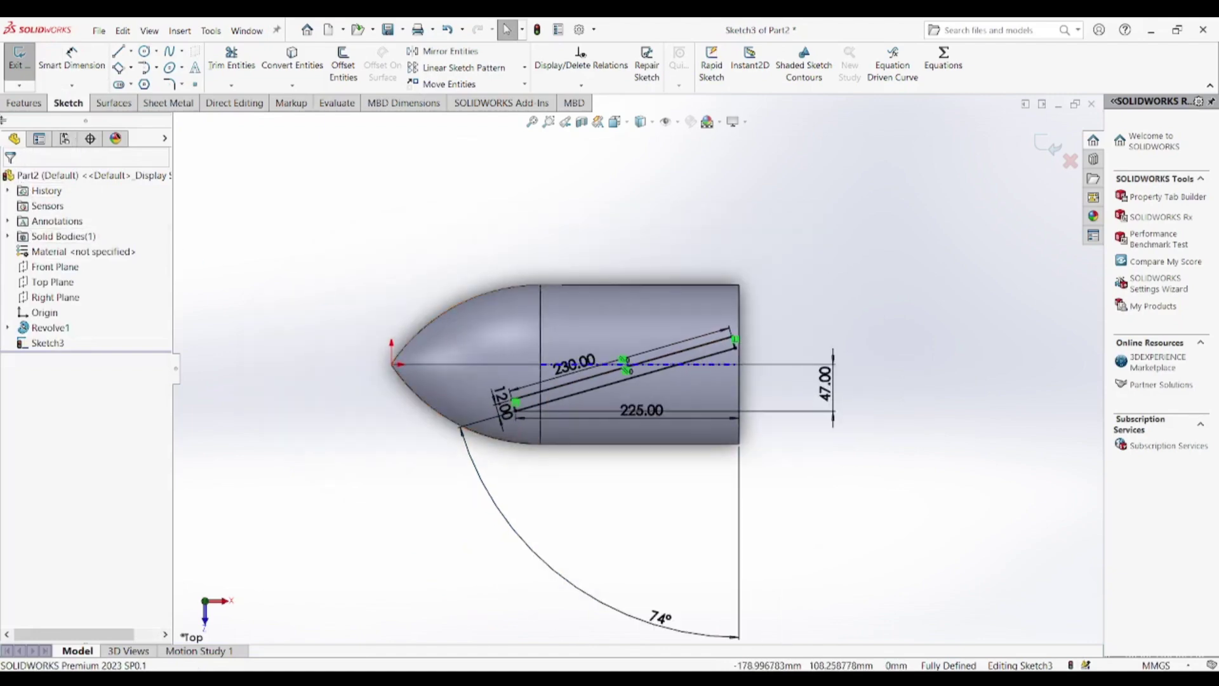
Step: Exit the blade sketch, show reference planes, and create Plane1 from the Top Plane
{"action": "left_click", "coordinate": [16, 69]}
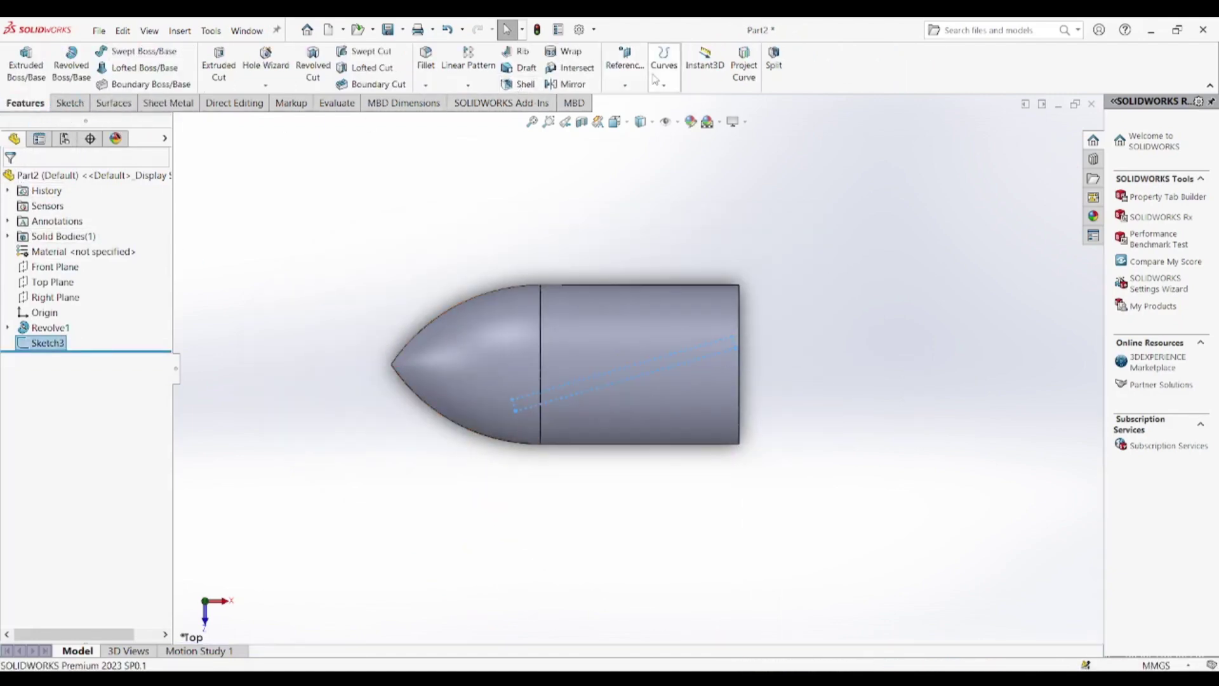
{"action": "left_click", "coordinate": [624, 75]}
{"action": "left_click", "coordinate": [635, 101]}
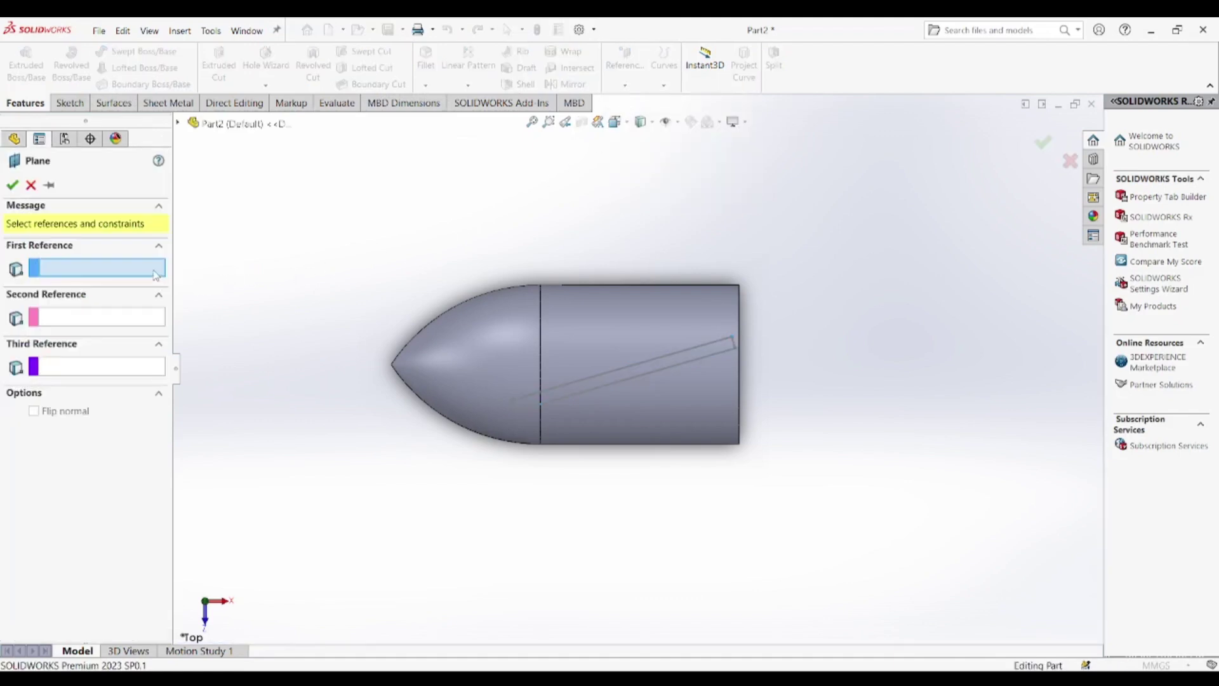
{"action": "left_click", "coordinate": [666, 121]}
{"action": "left_click", "coordinate": [685, 141]}
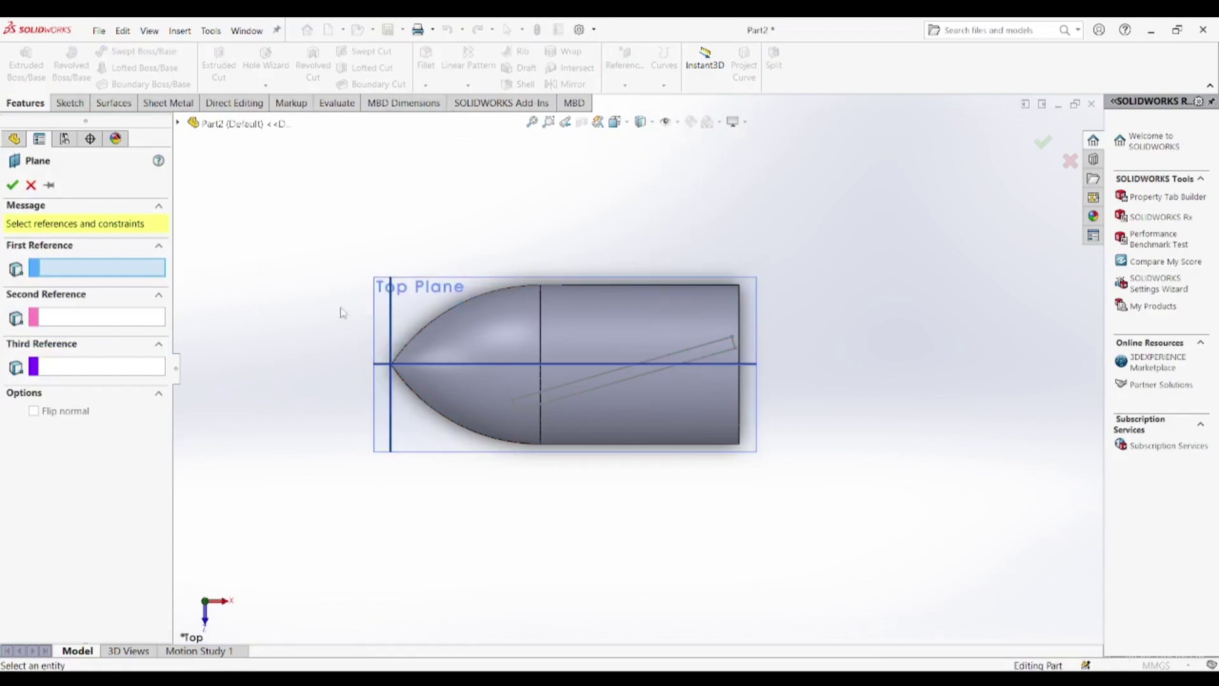
{"action": "left_click", "coordinate": [381, 328]}
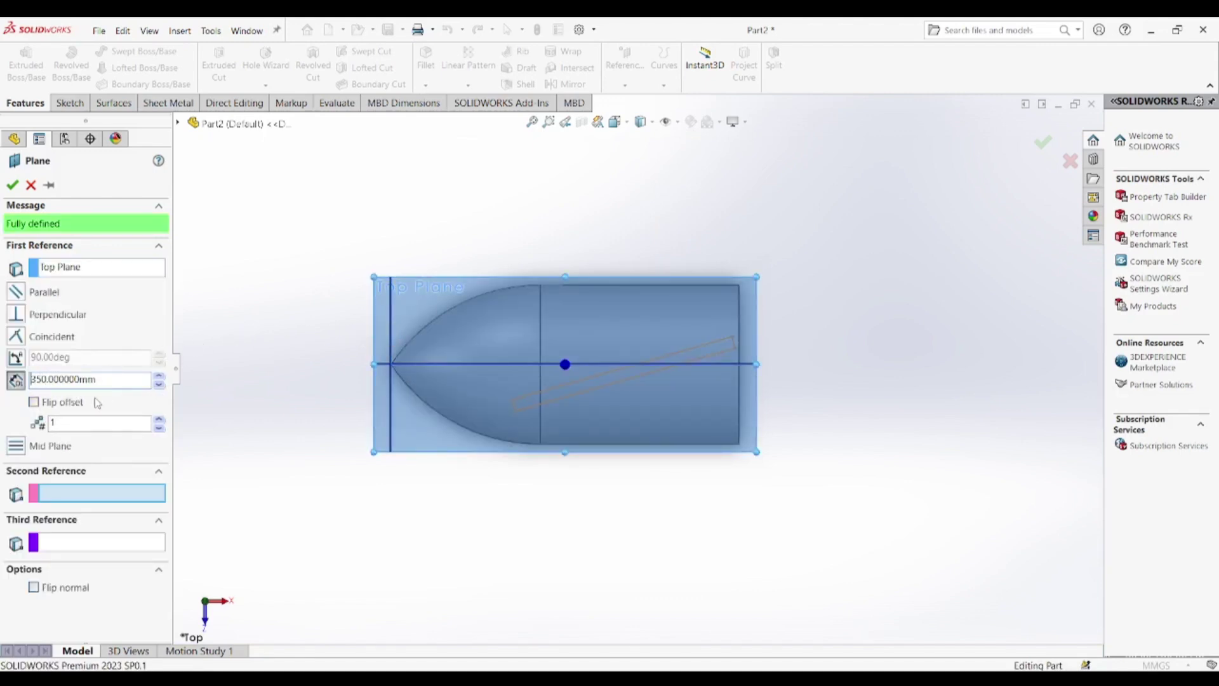
{"action": "left_click", "coordinate": [13, 184]}
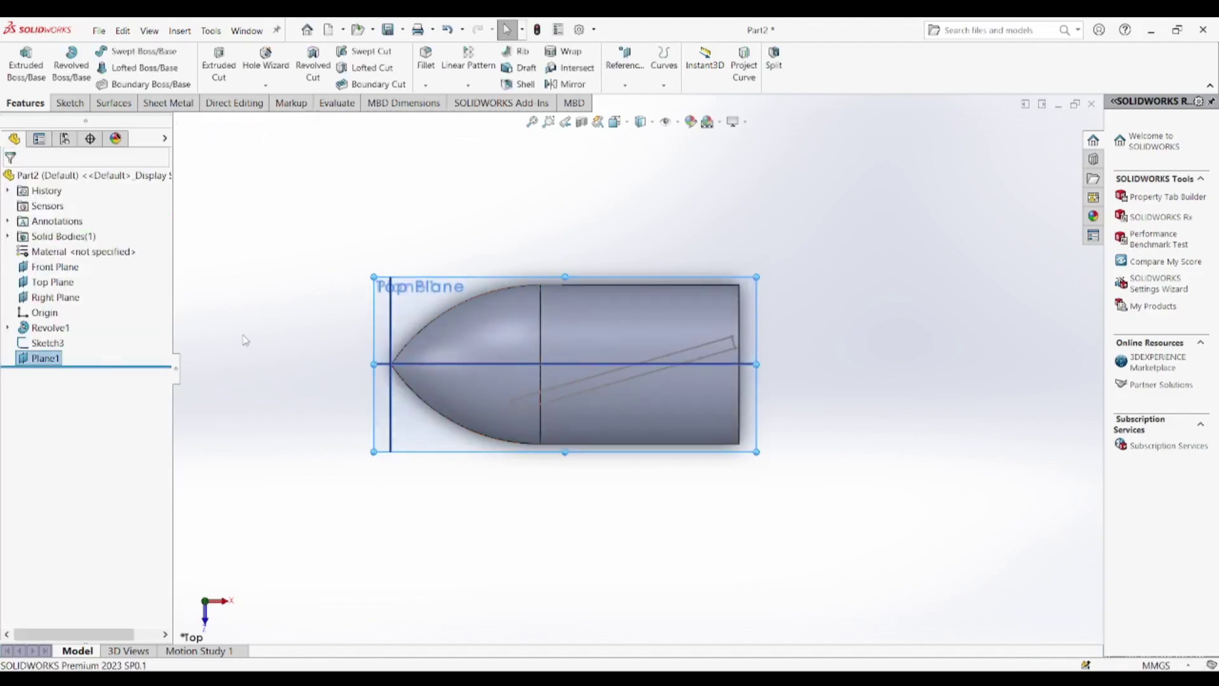
Step: Start a new sketch, Sketch4, on Plane1 and tilt the view to see the model
{"action": "left_click", "coordinate": [95, 348]}
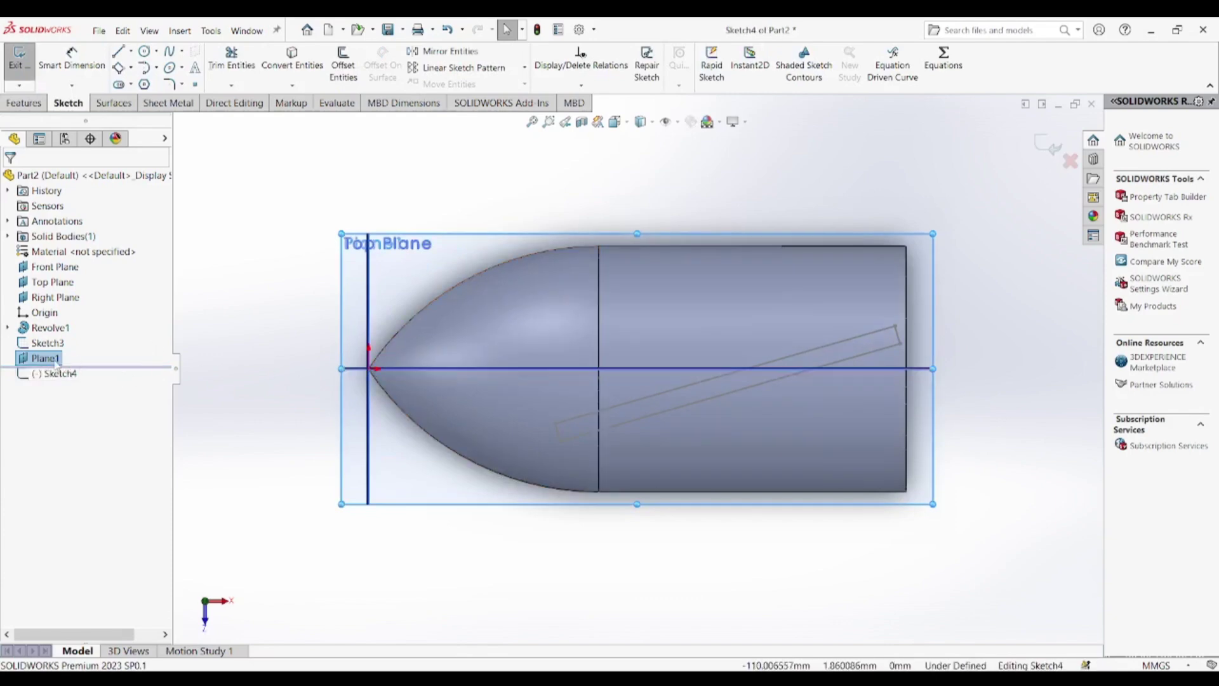
{"action": "scroll", "coordinate": [503, 317], "scroll_direction": "up", "scroll_amount": 2}
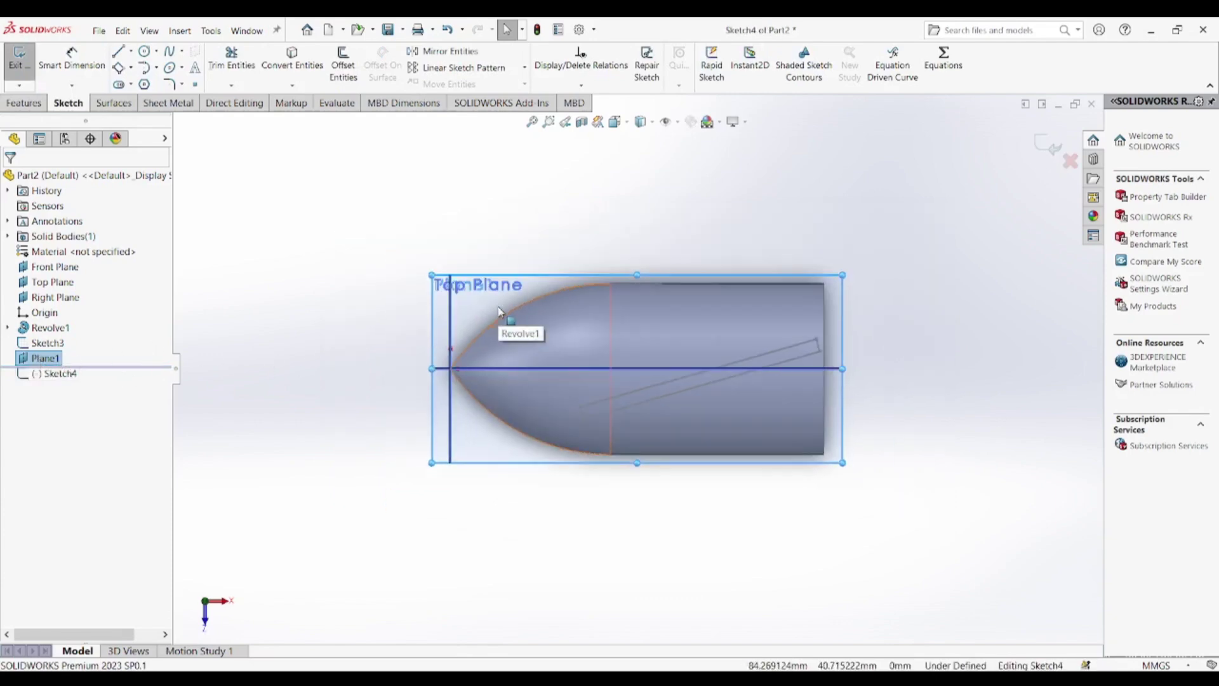
{"action": "scroll", "coordinate": [608, 366], "scroll_direction": "down", "scroll_amount": 2}
{"action": "middle_click_drag", "start_coordinate": [608, 367], "coordinate": [540, 340]}
{"action": "left_click_drag", "start_coordinate": [157, 366], "coordinate": [70, 370]}
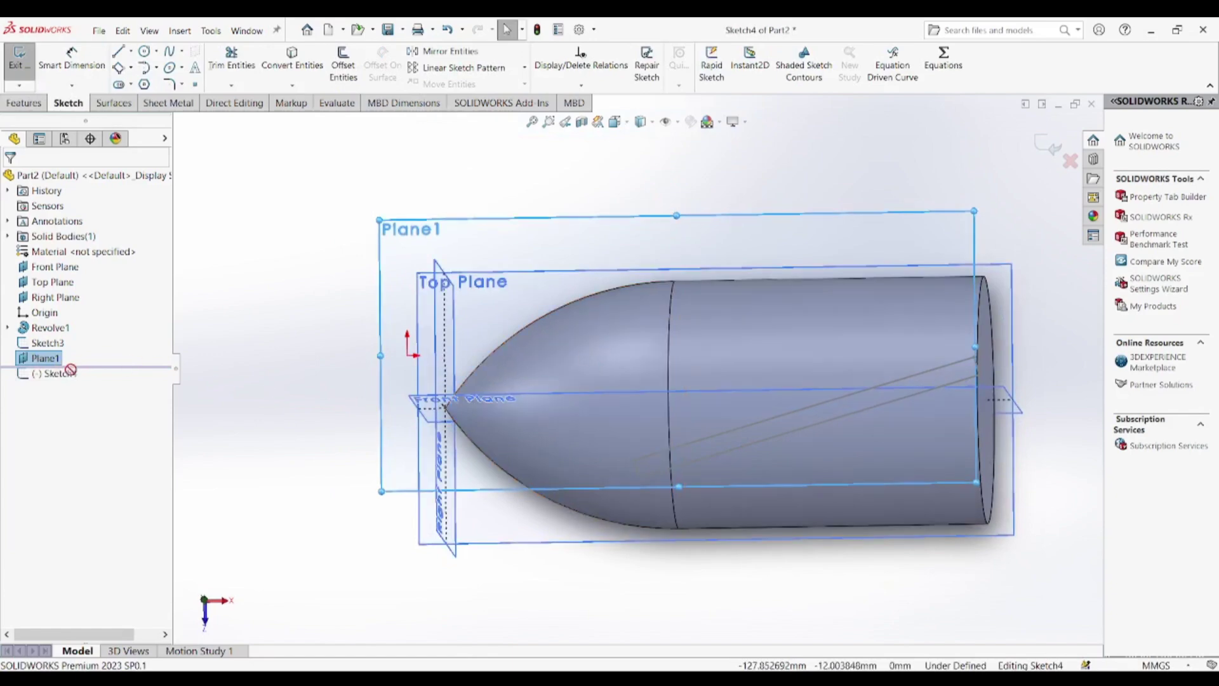
Step: Switch to the Top view and hide the Top, Front and Right planes
{"action": "left_click", "coordinate": [627, 122]}
{"action": "left_click", "coordinate": [633, 158]}
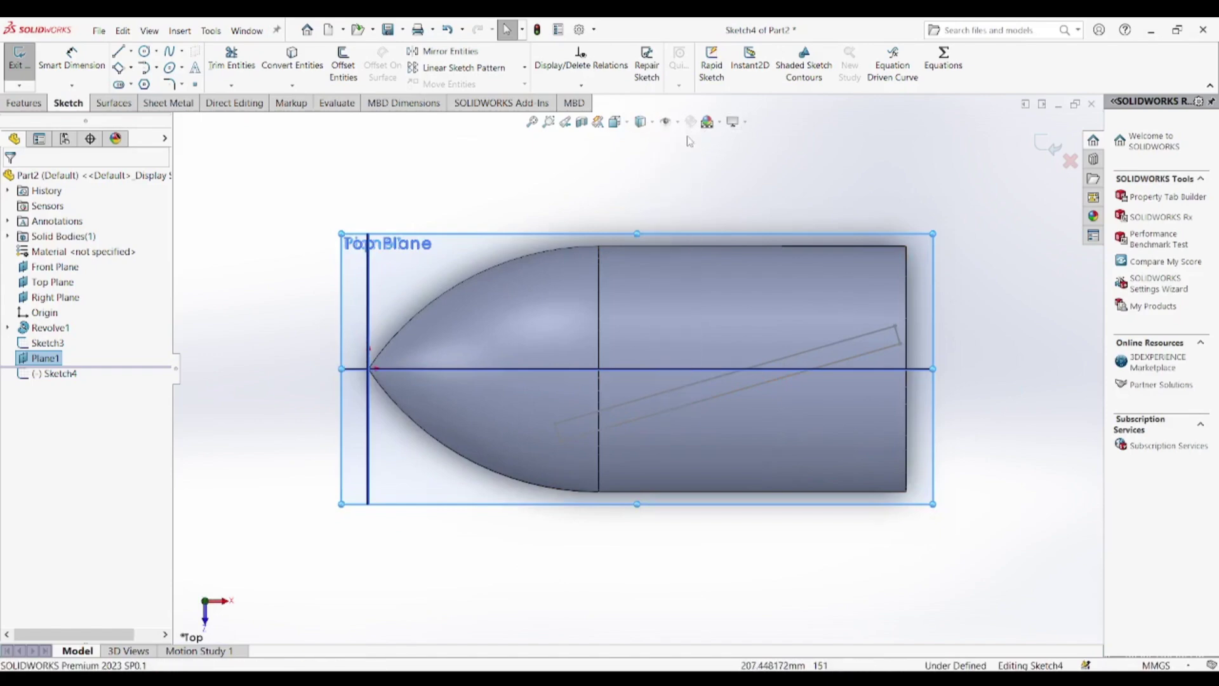
{"action": "left_click", "coordinate": [667, 121]}
{"action": "left_click", "coordinate": [685, 139]}
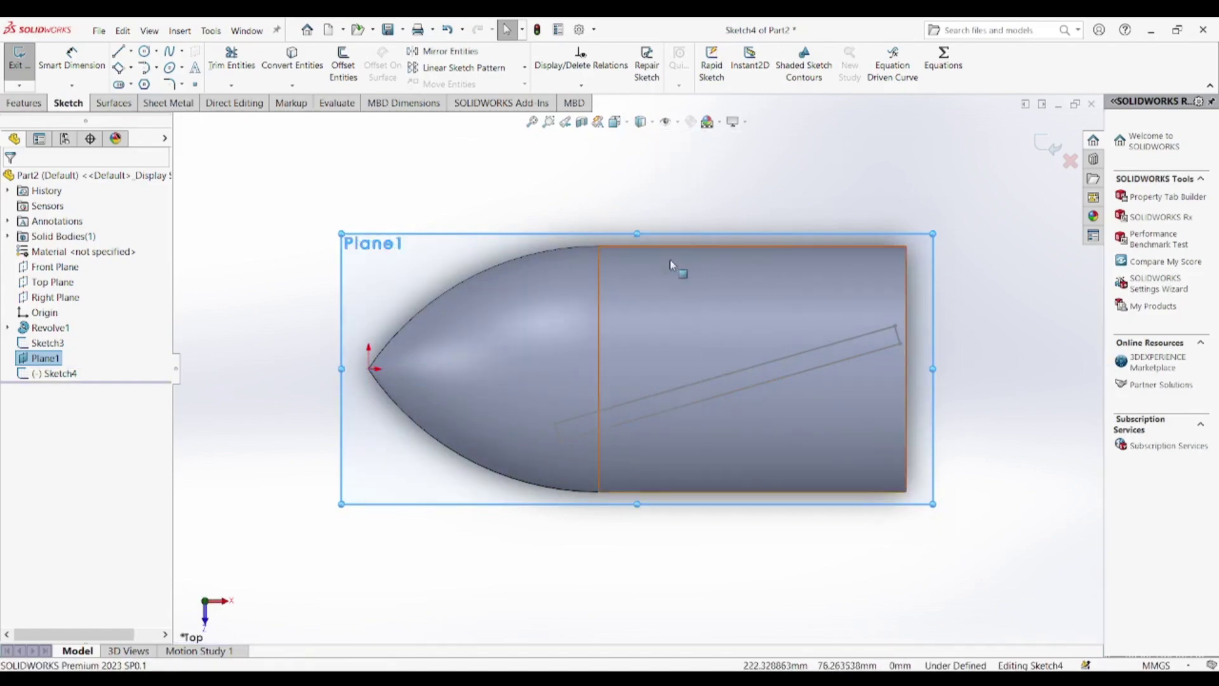
Step: Draw a 3-point rectangle slanting across the hub from above to below it
{"action": "left_click", "coordinate": [119, 68]}
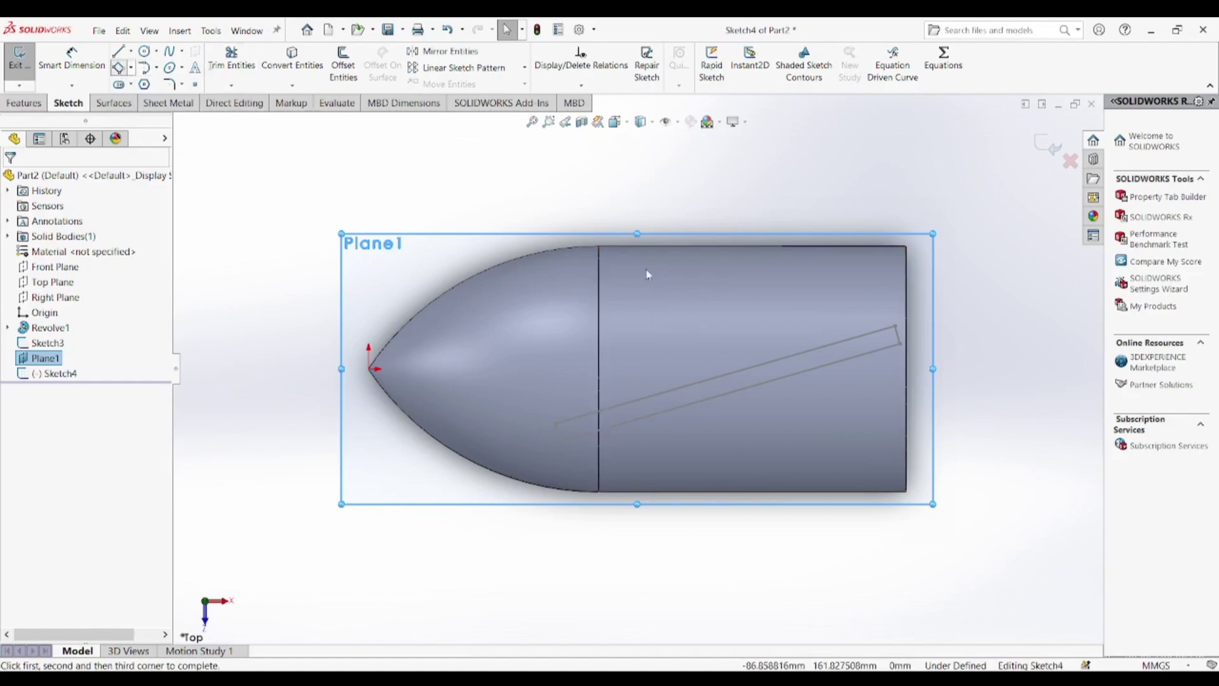
{"action": "left_click", "coordinate": [801, 224]}
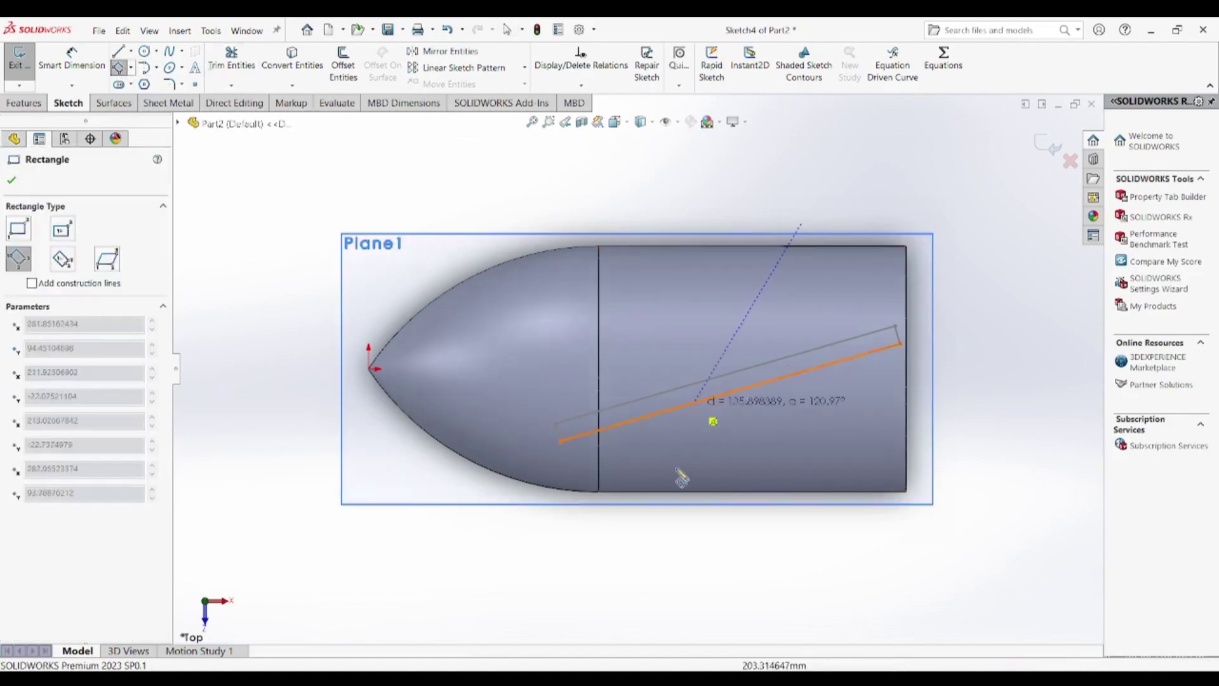
{"action": "left_click", "coordinate": [639, 527]}
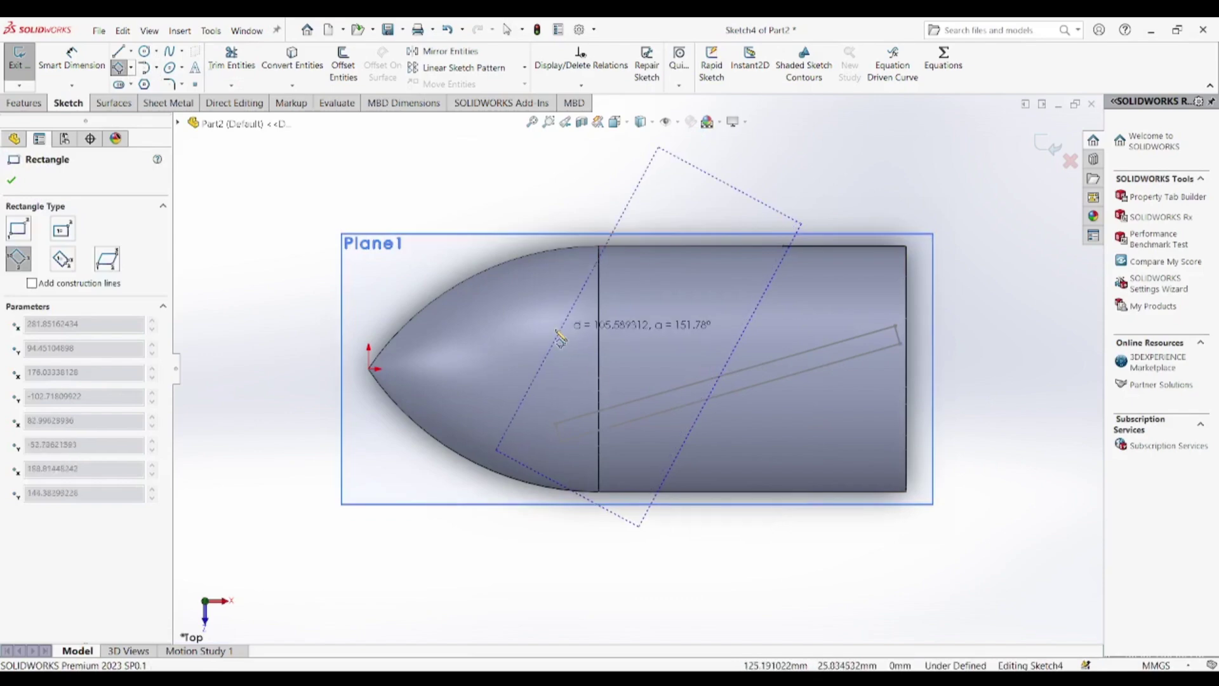
{"action": "left_click", "coordinate": [666, 440]}
{"action": "key", "text": "Escape"}
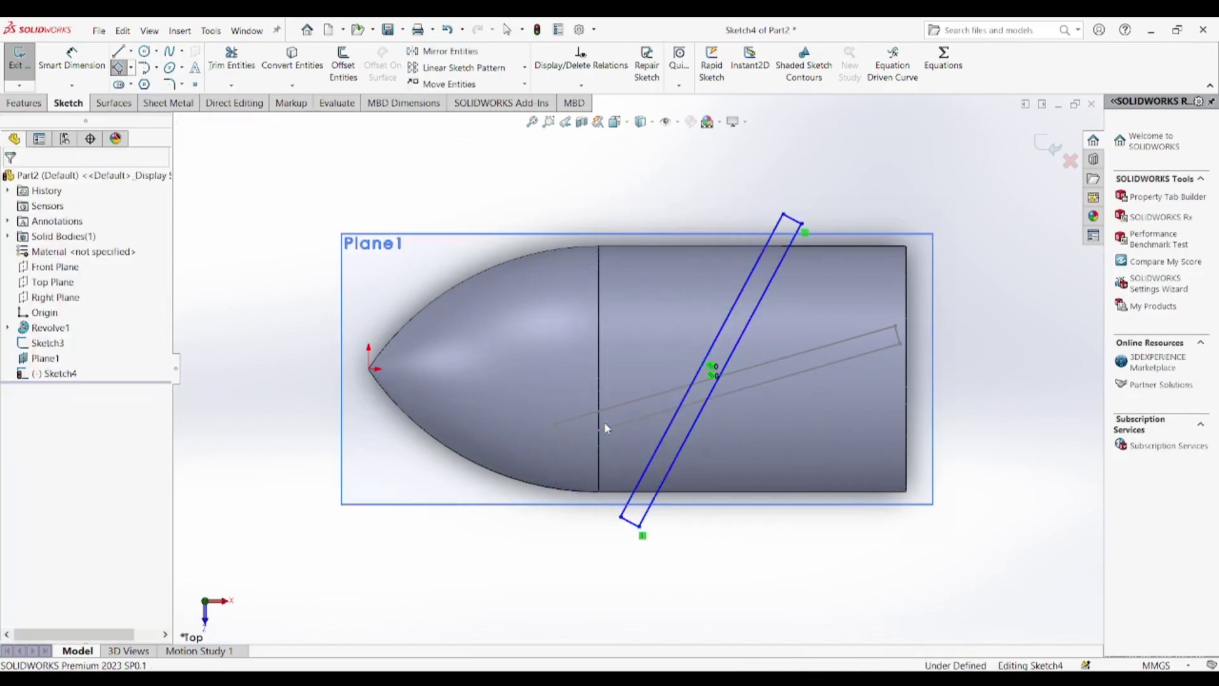
Step: Dimension the rectangle to 12 mm wide and 400 mm long
{"action": "left_click", "coordinate": [71, 62]}
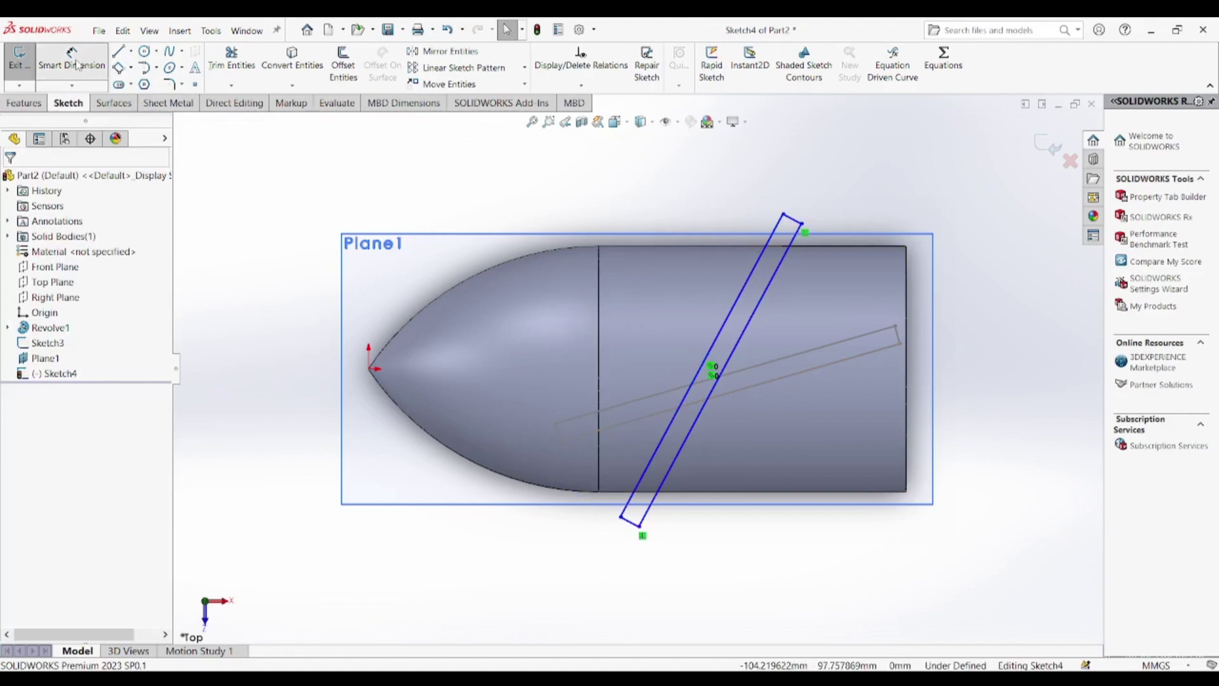
{"action": "left_click", "coordinate": [620, 530]}
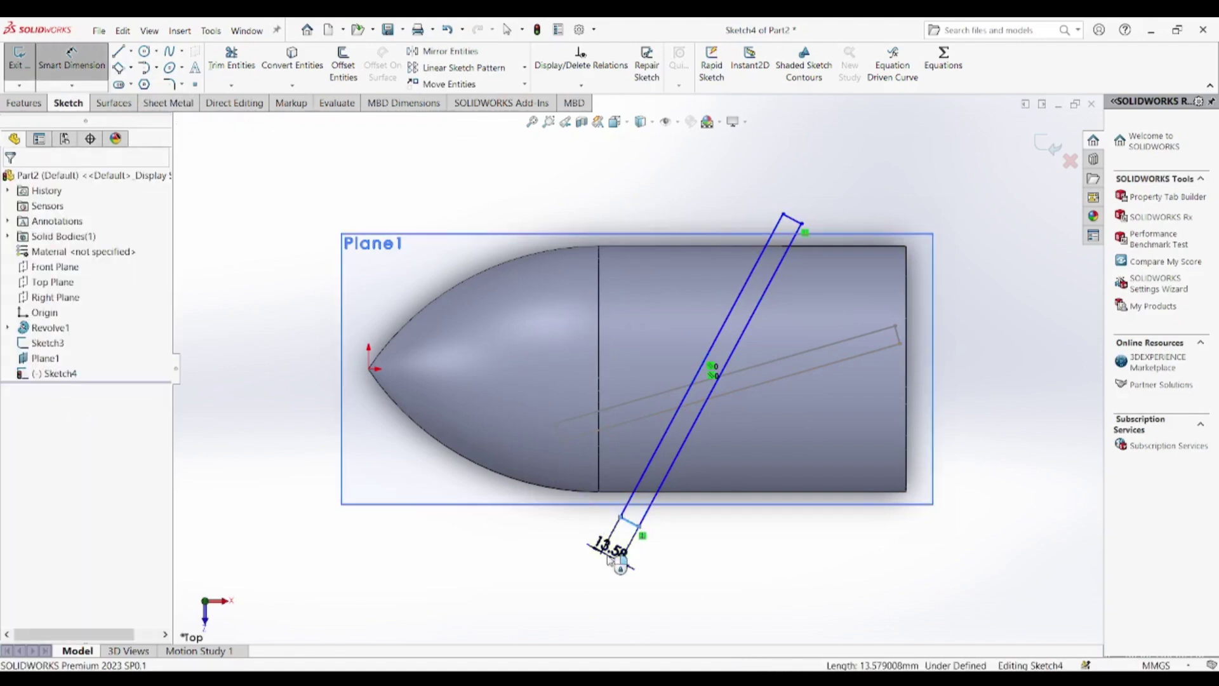
{"action": "left_click", "coordinate": [608, 559]}
{"action": "key", "text": "Return"}
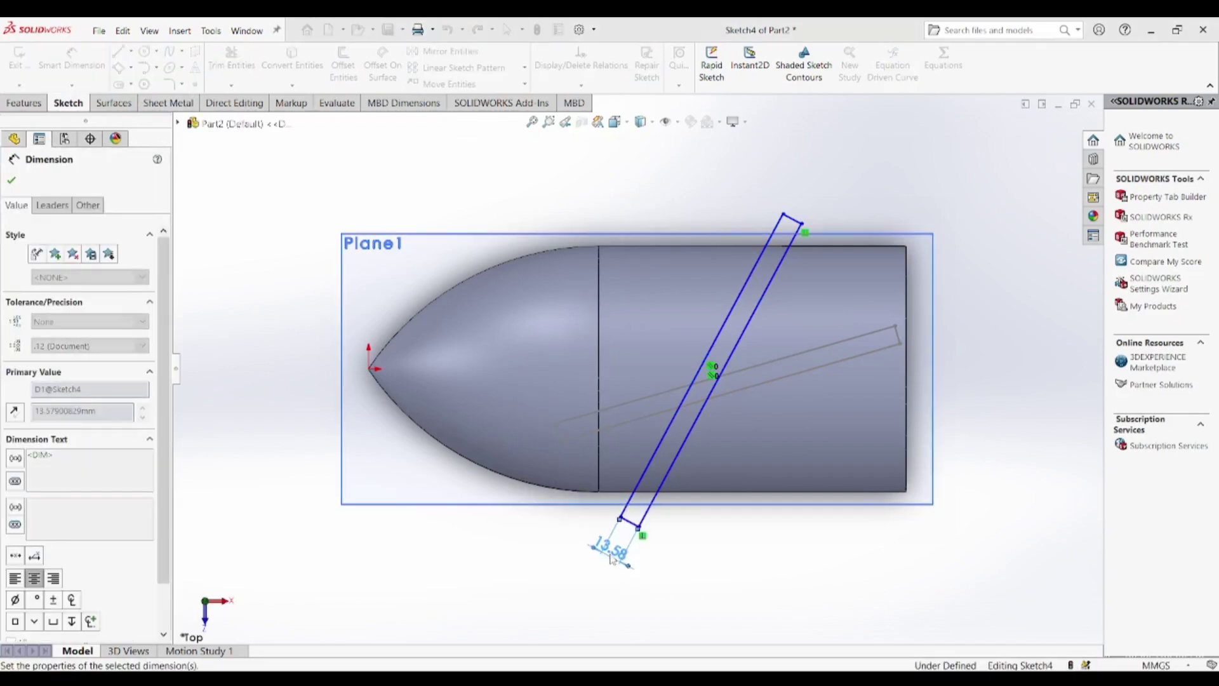
{"action": "left_click", "coordinate": [632, 452]}
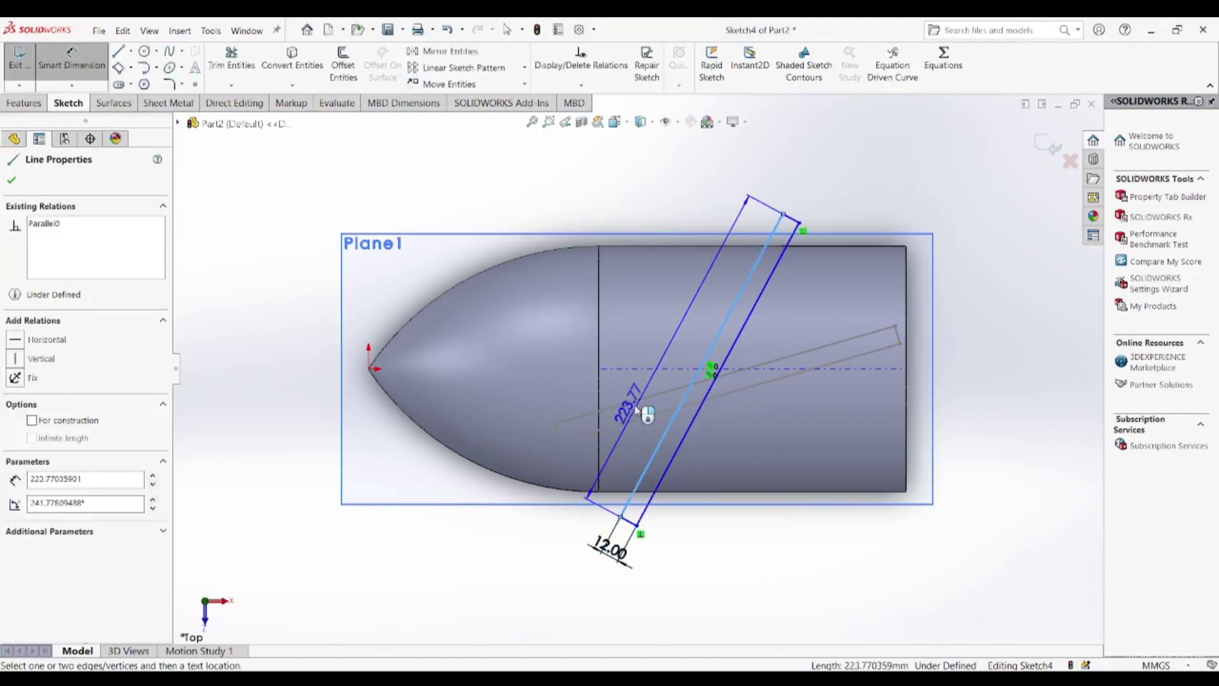
{"action": "left_click", "coordinate": [635, 385]}
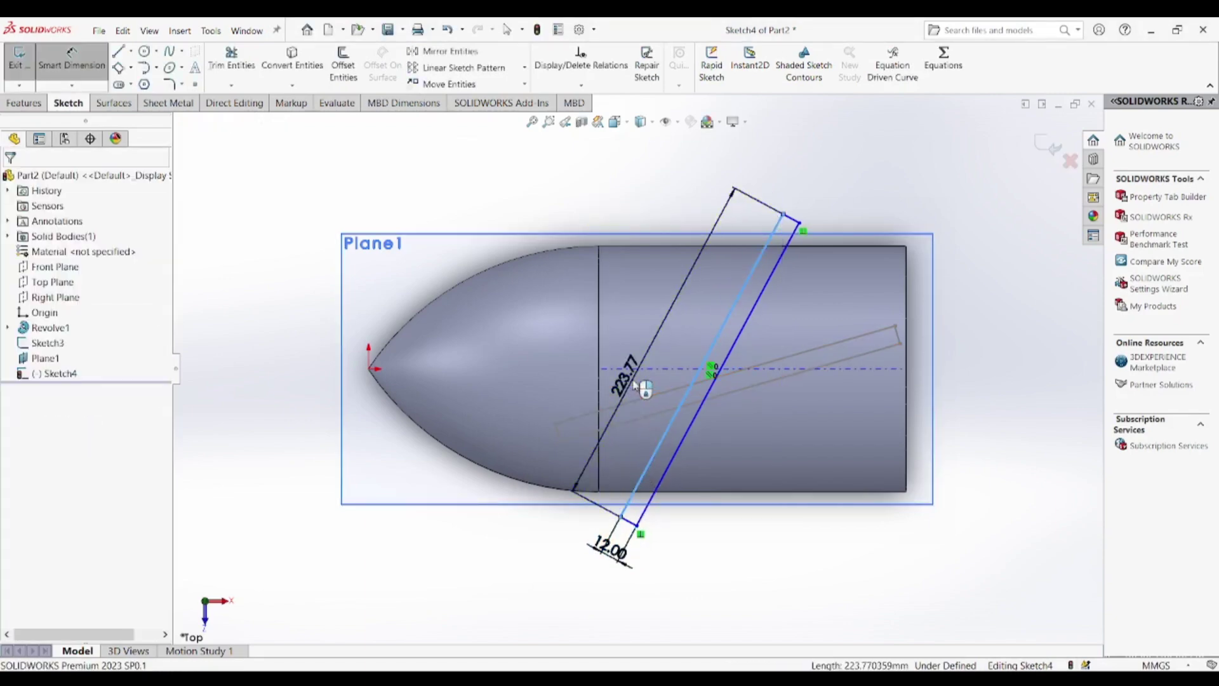
{"action": "type", "text": "400"}
{"action": "key", "text": "Return"}
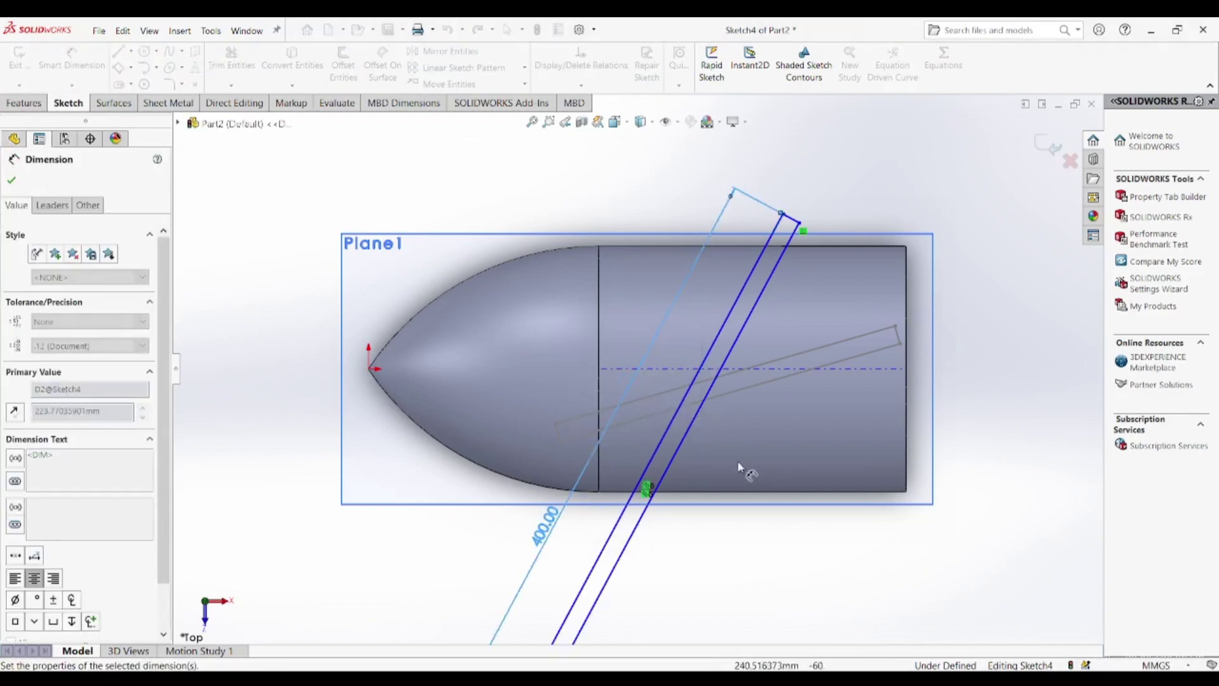
Step: Add a 62 mm offset from the hub's top right corner and a 14° angle to its end edge
{"action": "scroll", "coordinate": [733, 432], "scroll_direction": "up", "scroll_amount": 1}
{"action": "scroll", "coordinate": [731, 438], "scroll_direction": "up", "scroll_amount": 1}
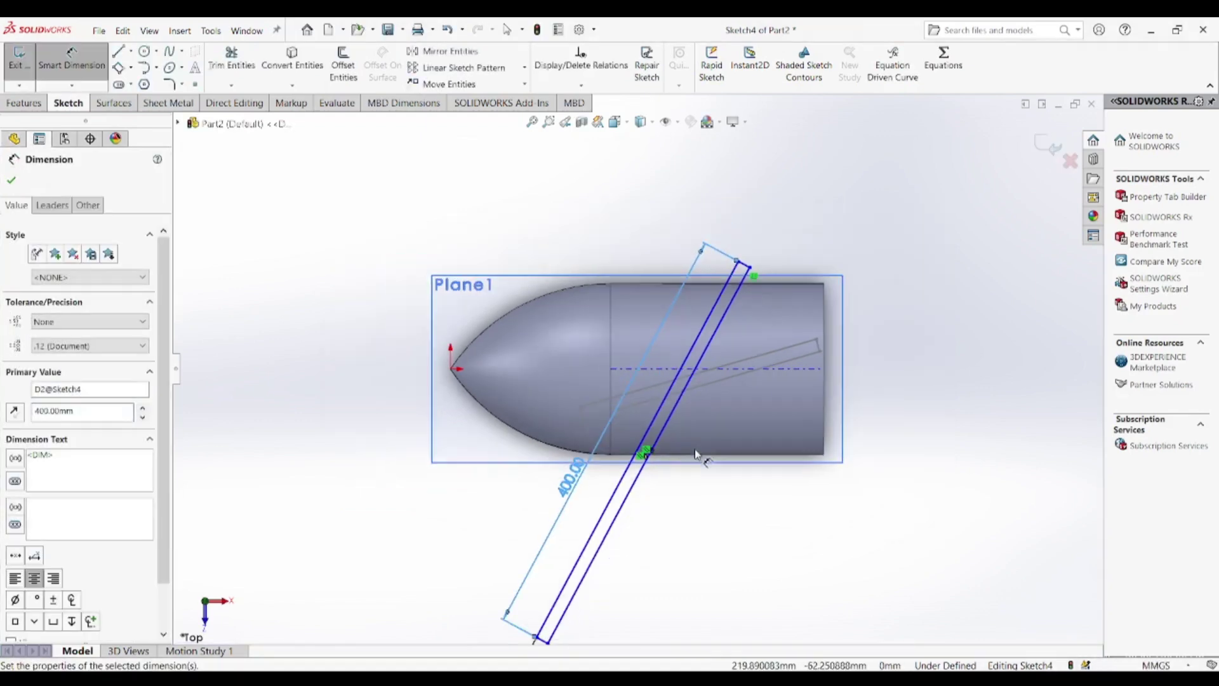
{"action": "scroll", "coordinate": [702, 453], "scroll_direction": "down", "scroll_amount": 1}
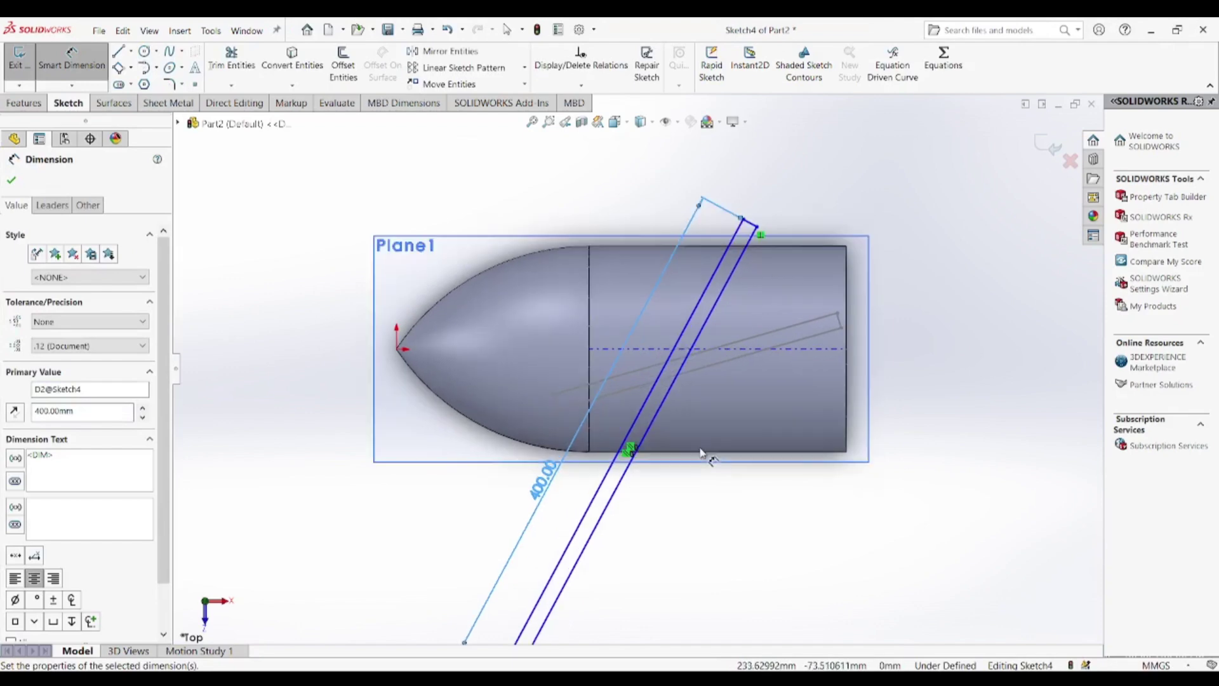
{"action": "left_click", "coordinate": [757, 227]}
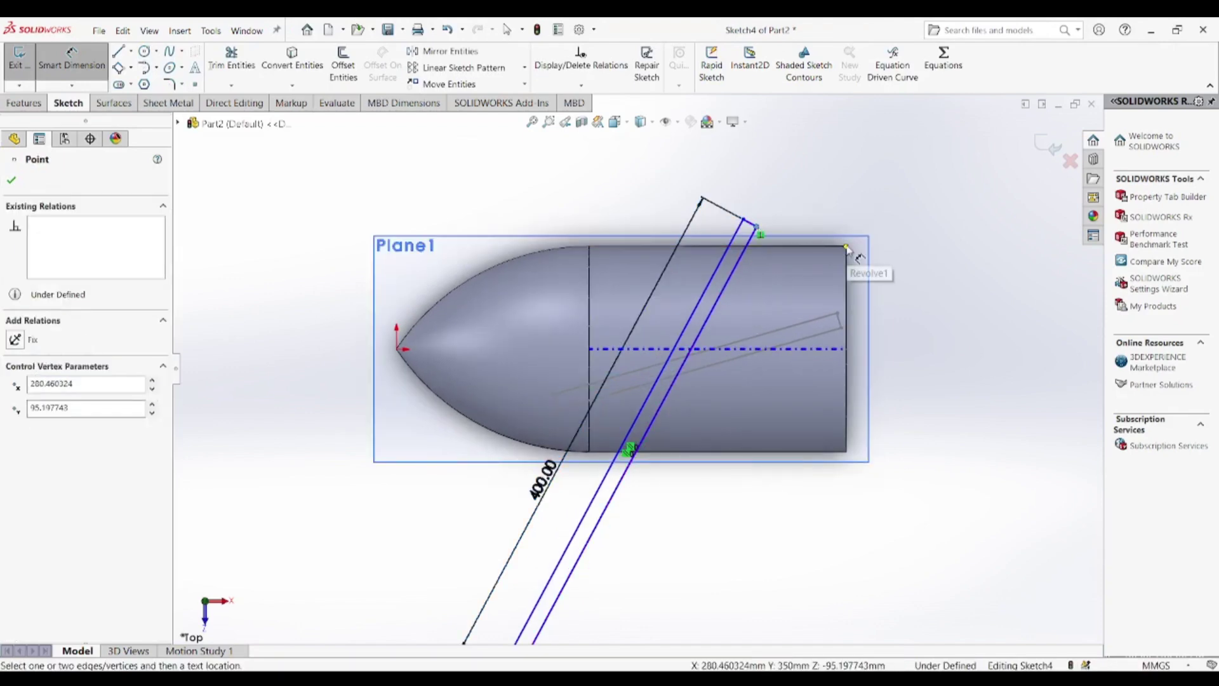
{"action": "left_click", "coordinate": [846, 248]}
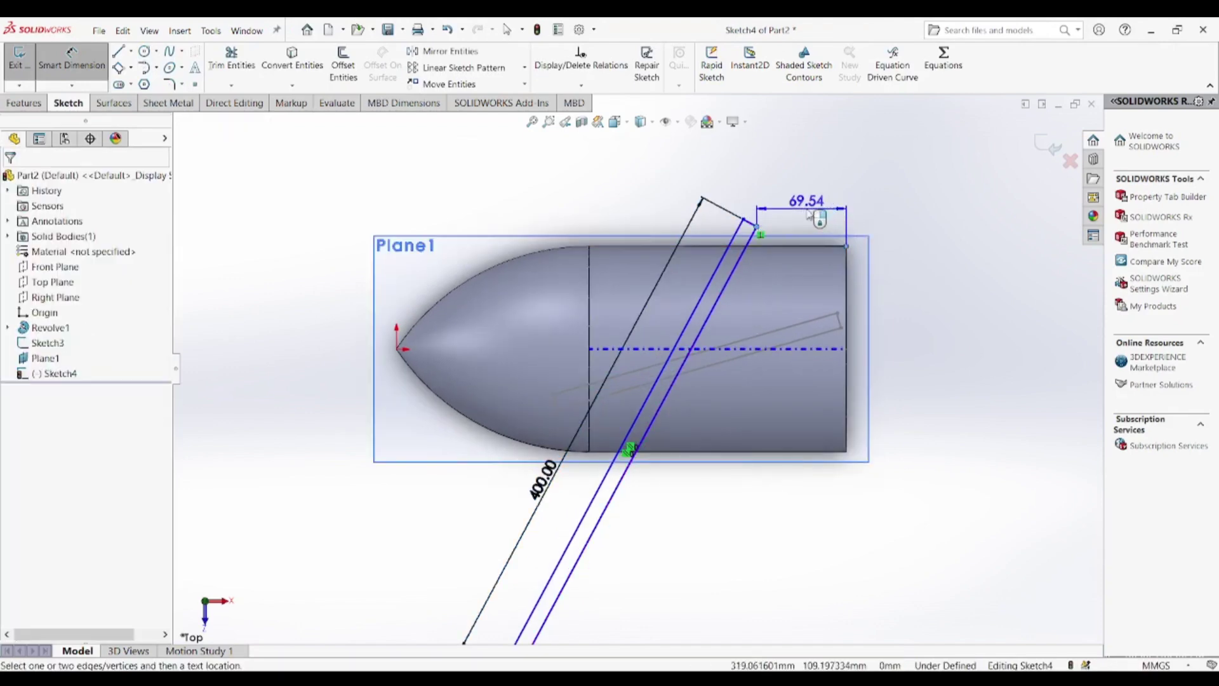
{"action": "left_click", "coordinate": [810, 215]}
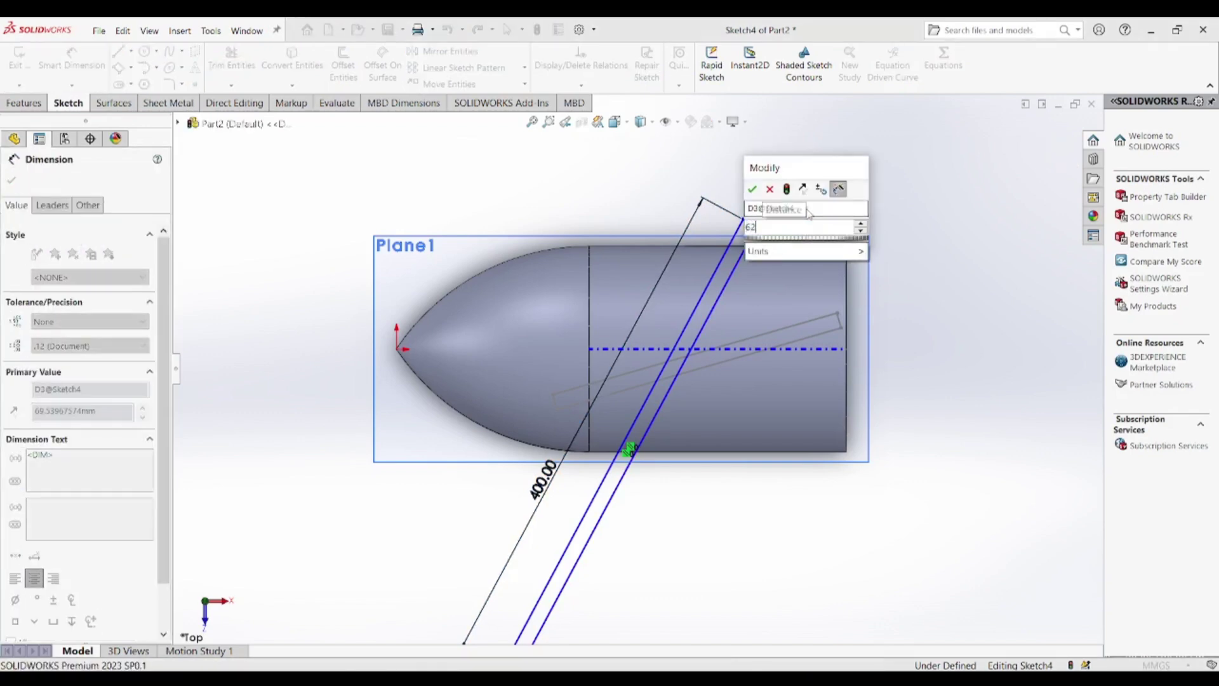
{"action": "key", "text": "Return"}
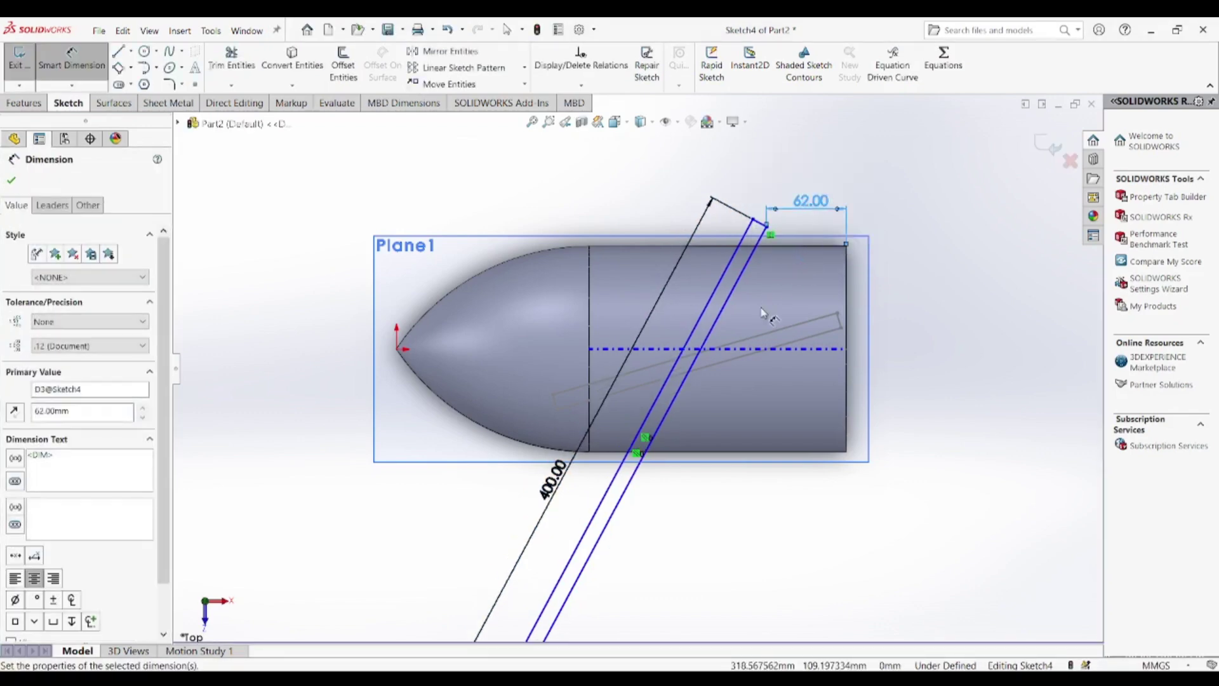
{"action": "left_click", "coordinate": [846, 305]}
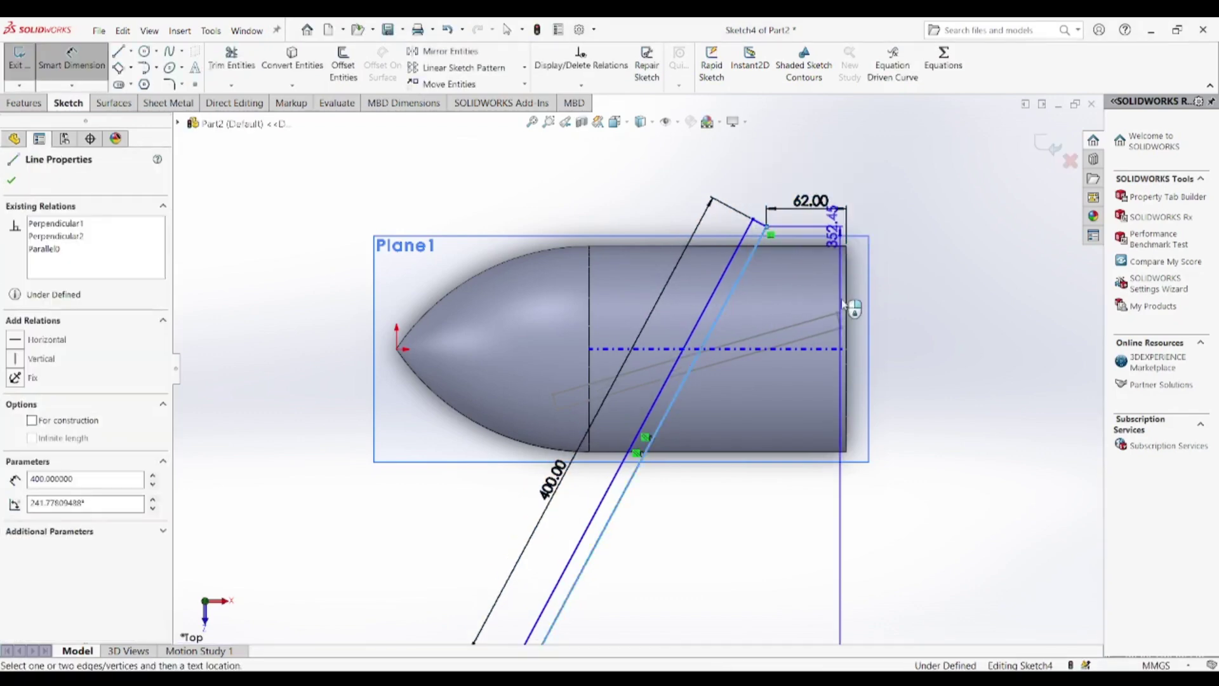
{"action": "left_click", "coordinate": [846, 306]}
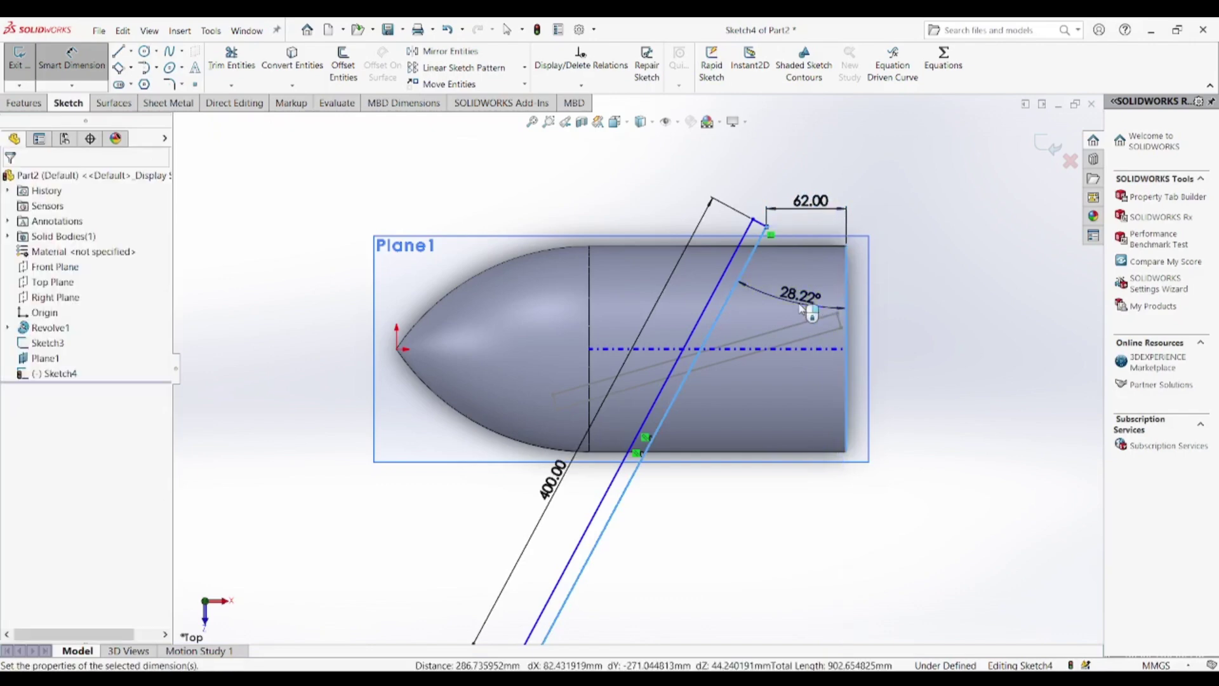
{"action": "left_click", "coordinate": [806, 311]}
{"action": "type", "text": "14"}
{"action": "key", "text": "Return"}
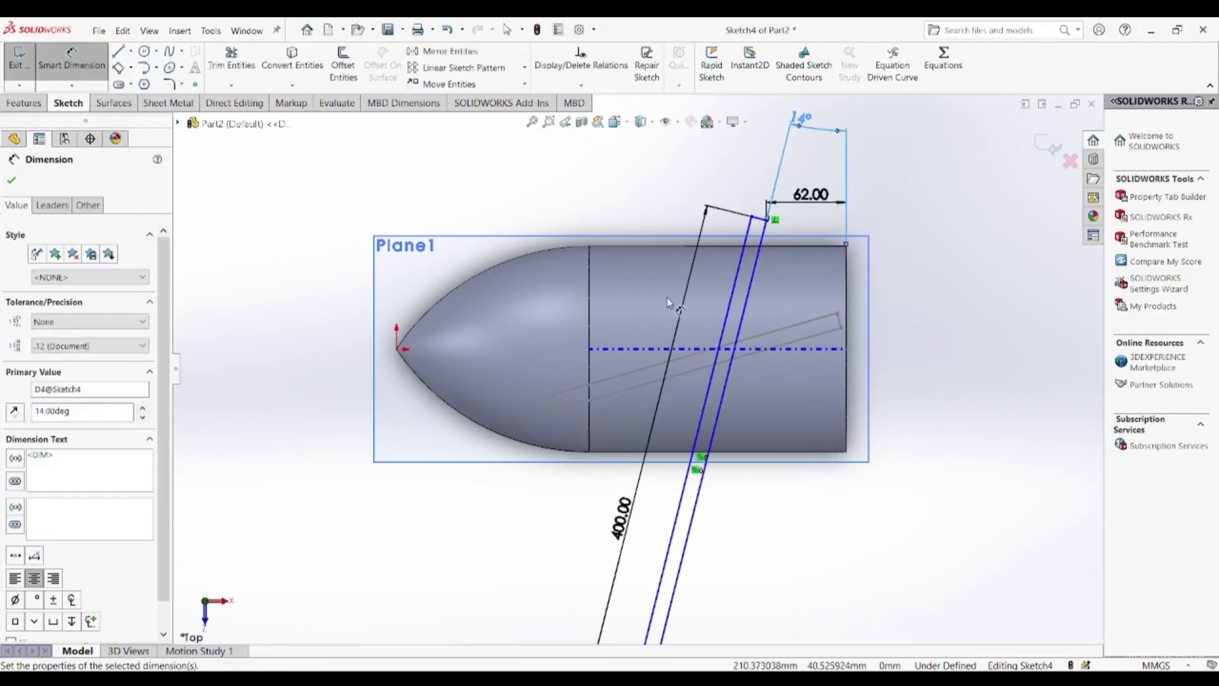
Step: Fix the rectangle's top corner 190 mm vertically from the origin
{"action": "left_click", "coordinate": [769, 222]}
{"action": "left_click", "coordinate": [397, 350]}
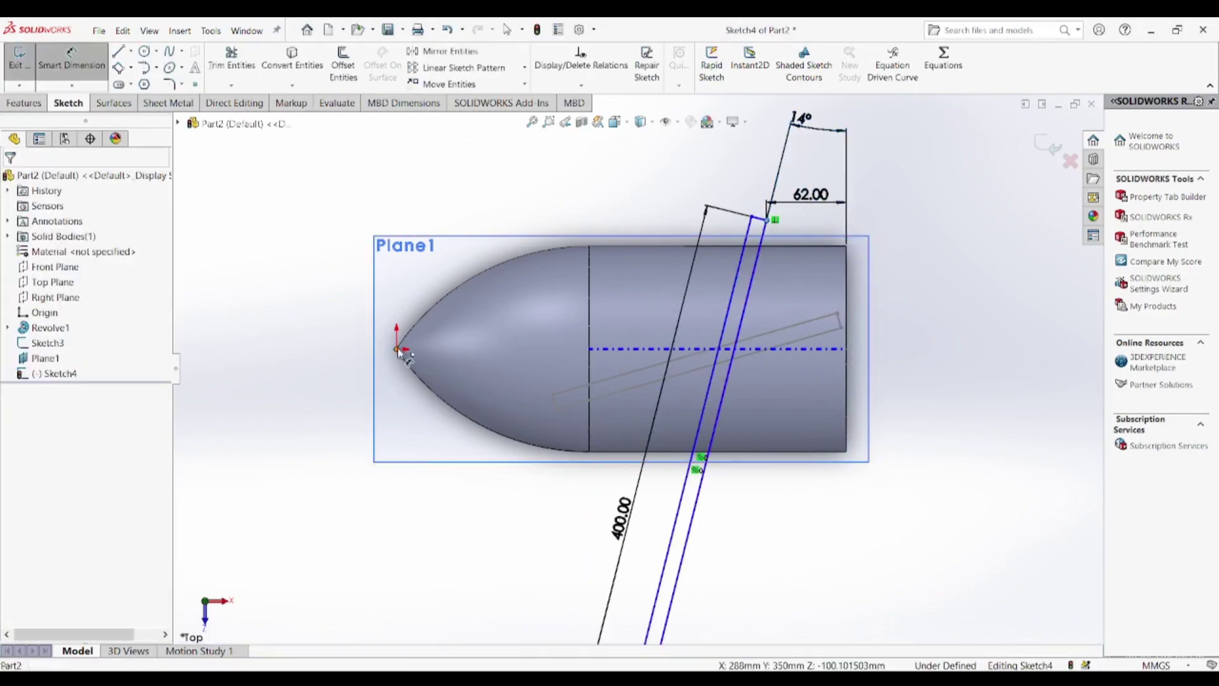
{"action": "left_click", "coordinate": [366, 322]}
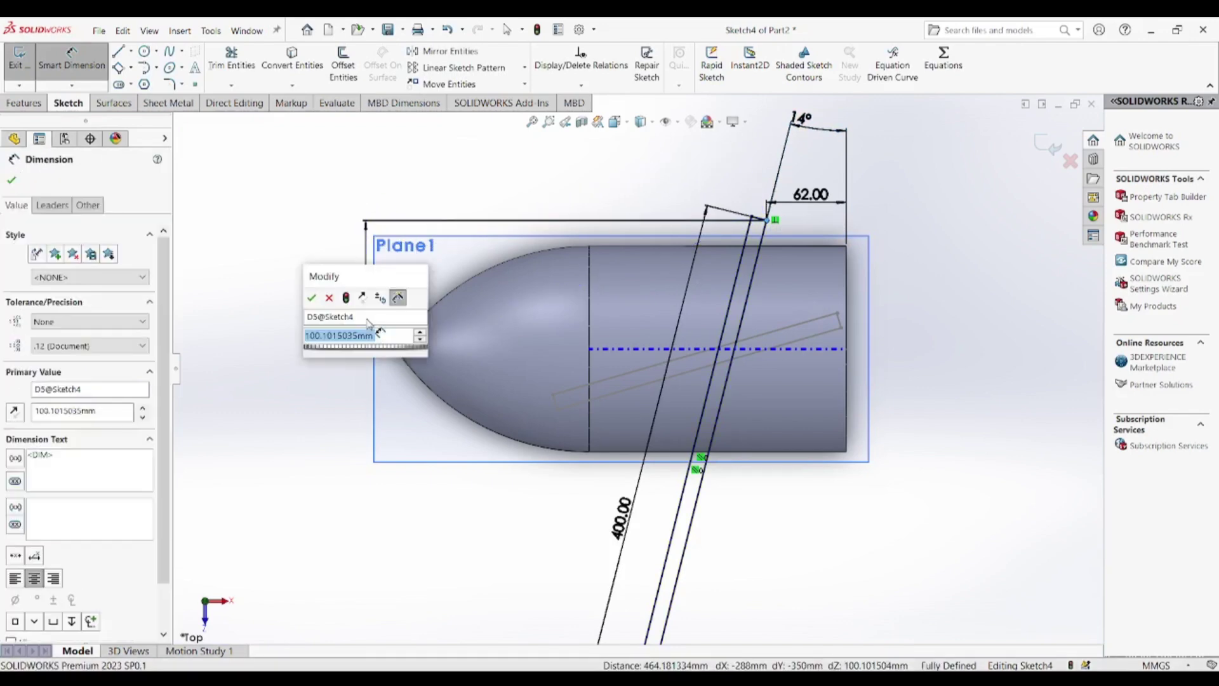
{"action": "type", "text": "190"}
{"action": "key", "text": "Return"}
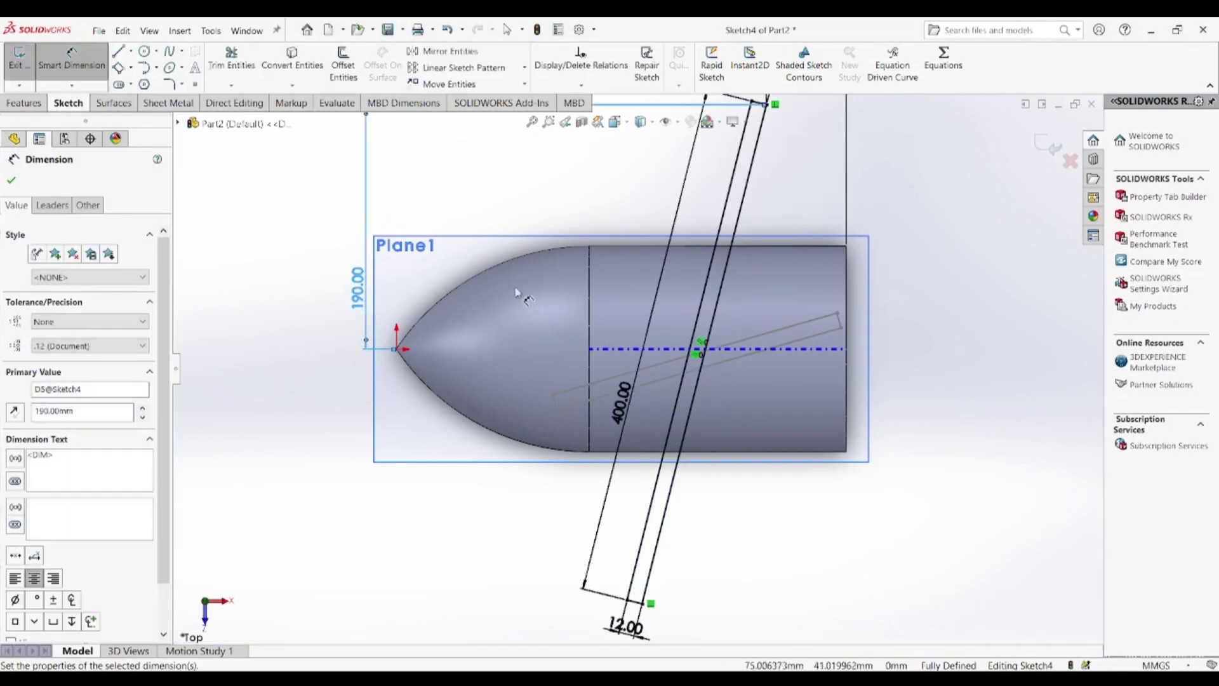
{"action": "scroll", "coordinate": [525, 281], "scroll_direction": "up", "scroll_amount": 3}
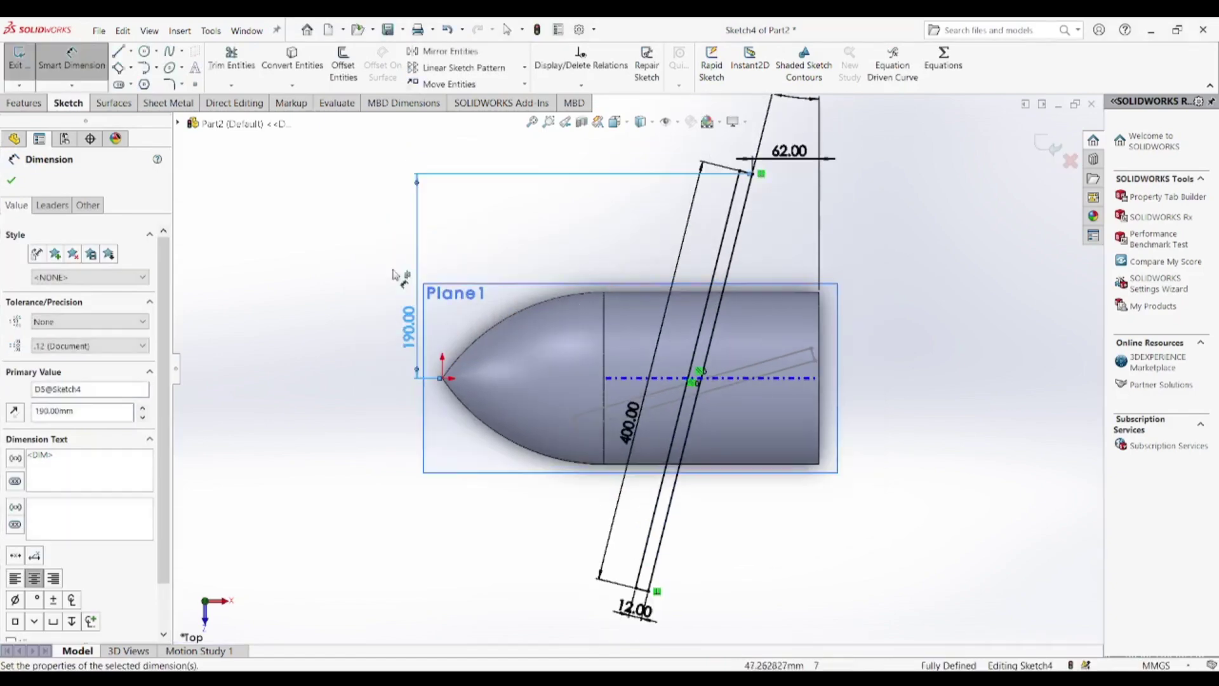
{"action": "left_click", "coordinate": [11, 181]}
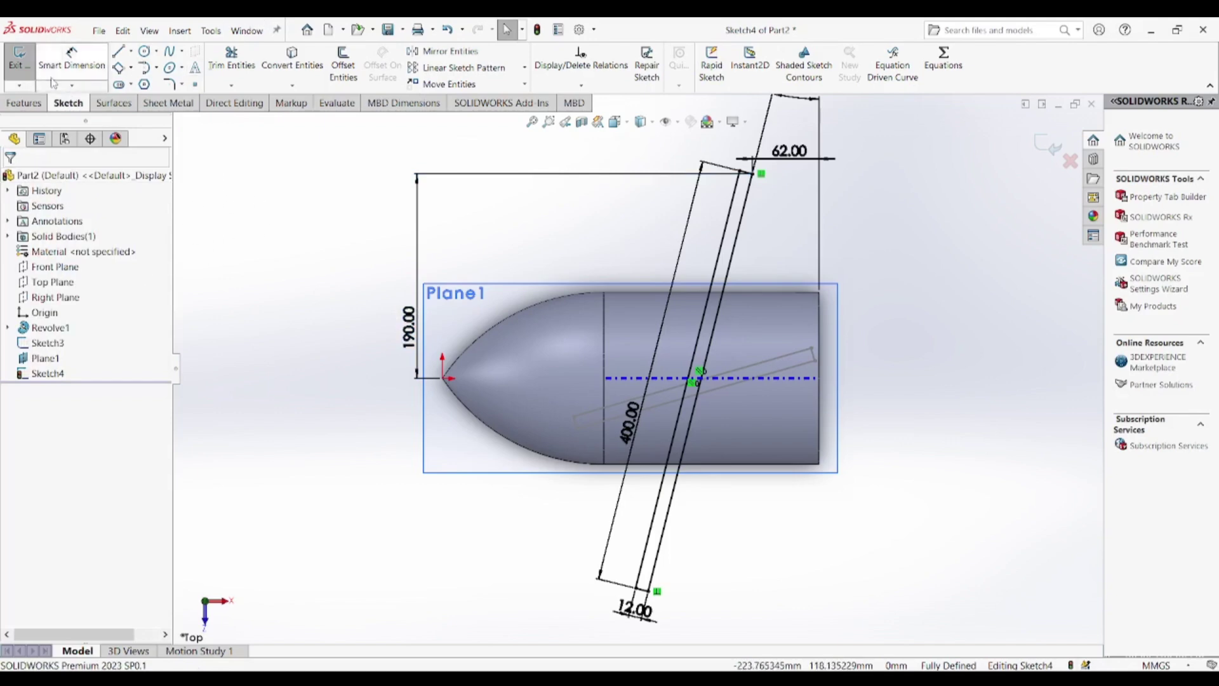
Step: Loft the blade between the hub's Sketch3 profile and the Sketch4 rectangle, checking the preview
{"action": "left_click", "coordinate": [29, 75]}
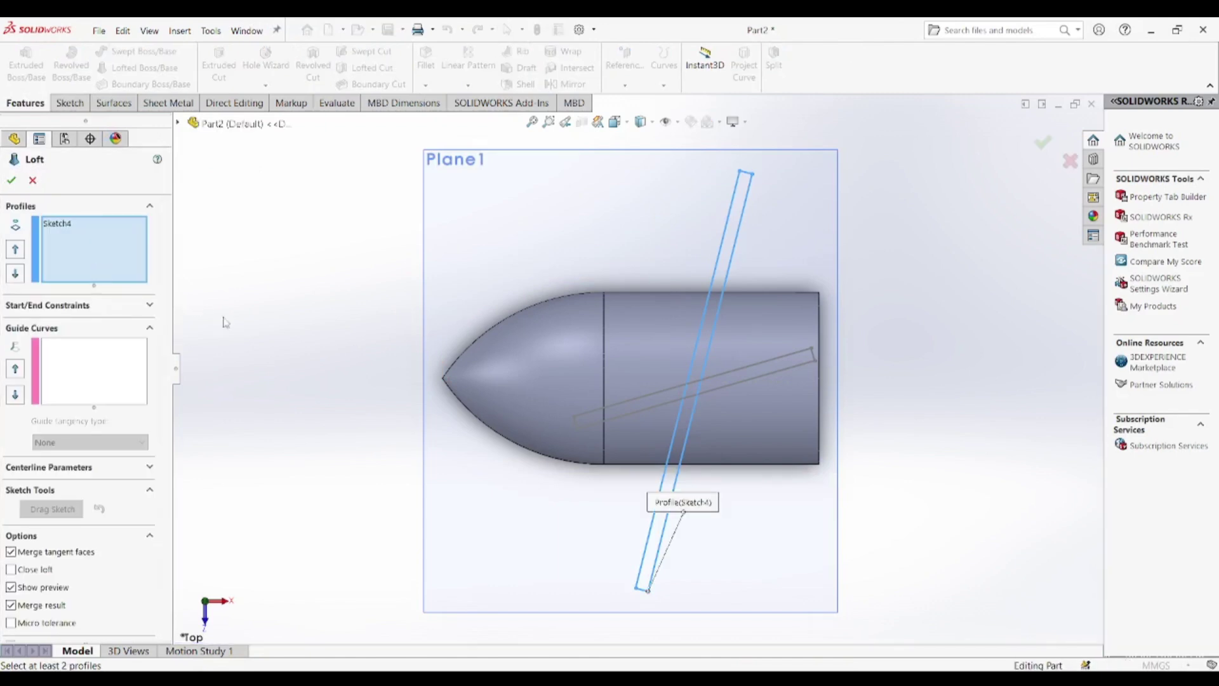
{"action": "left_click", "coordinate": [68, 230]}
{"action": "key", "text": "Delete"}
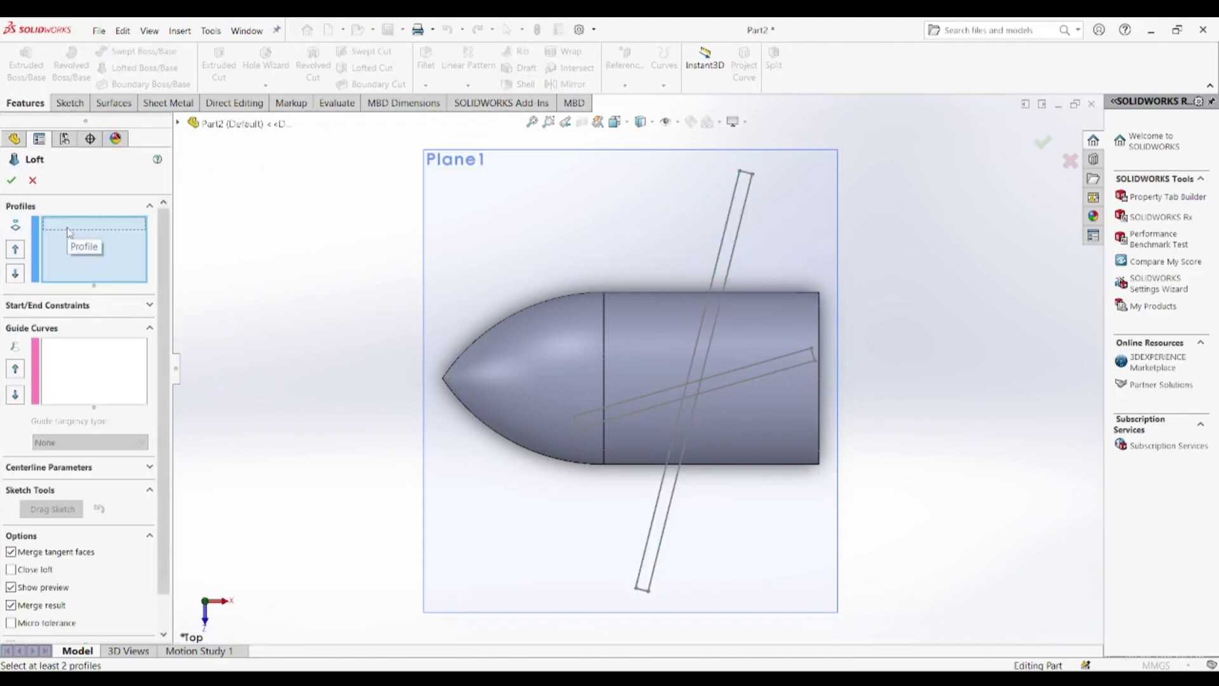
{"action": "left_click", "coordinate": [643, 416]}
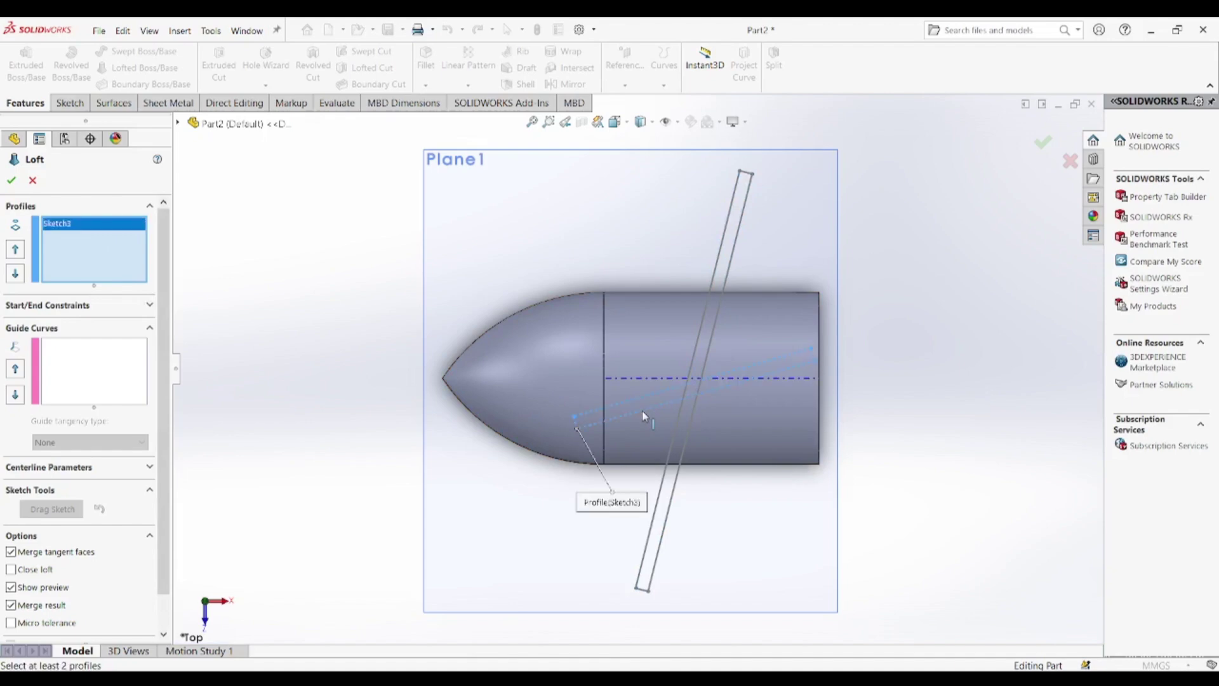
{"action": "left_click", "coordinate": [695, 410]}
{"action": "middle_click_drag", "start_coordinate": [592, 404], "coordinate": [510, 293]}
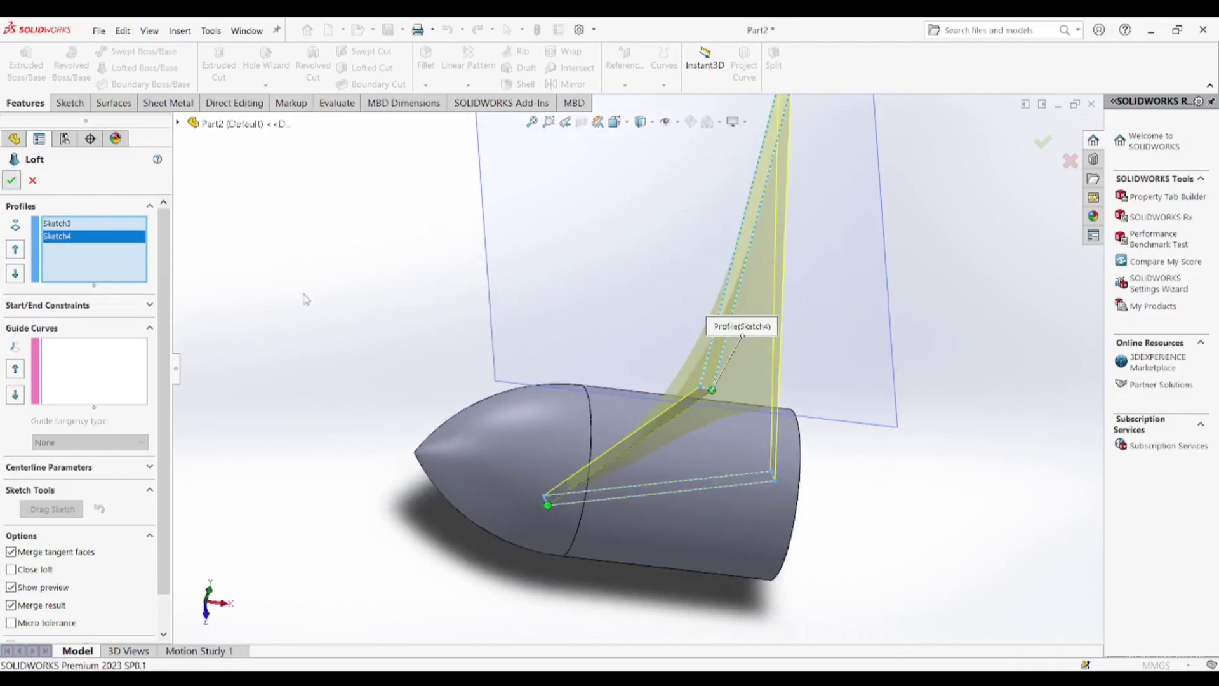
{"action": "middle_click_drag", "start_coordinate": [401, 330], "coordinate": [425, 313]}
{"action": "scroll", "coordinate": [562, 277], "scroll_direction": "up", "scroll_amount": 5}
{"action": "scroll", "coordinate": [600, 286], "scroll_direction": "down", "scroll_amount": 3}
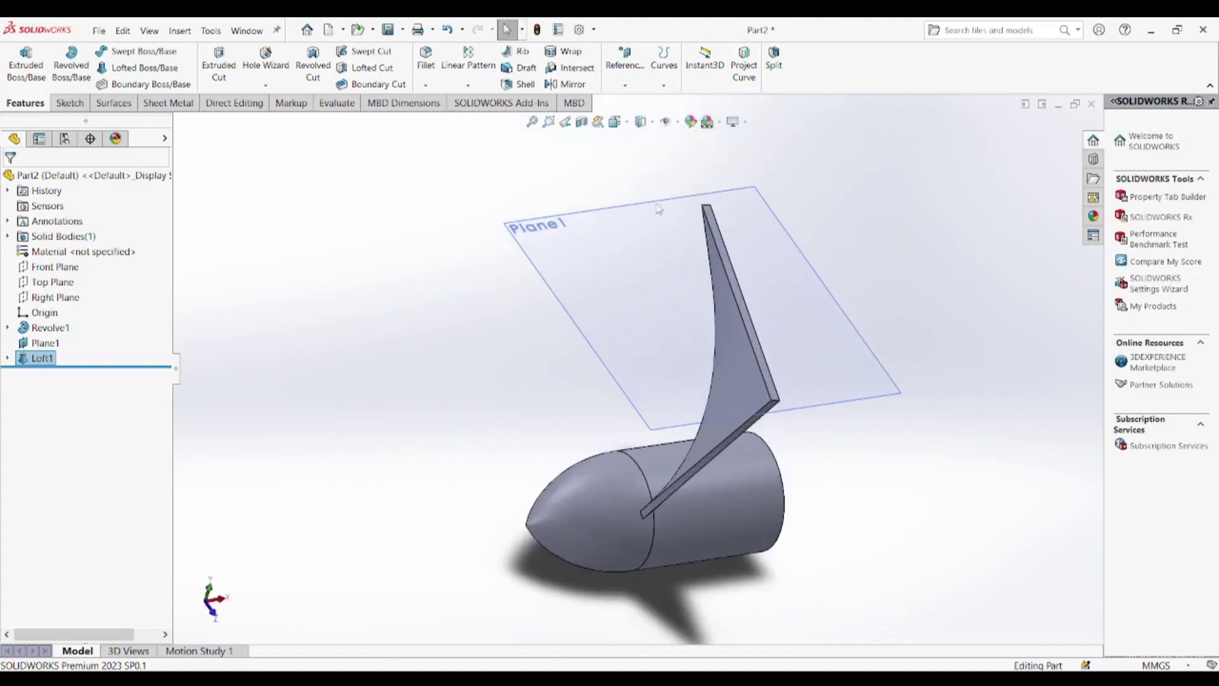
Step: Hide the reference planes in the graphics view
{"action": "left_click", "coordinate": [677, 121]}
{"action": "left_click", "coordinate": [669, 141]}
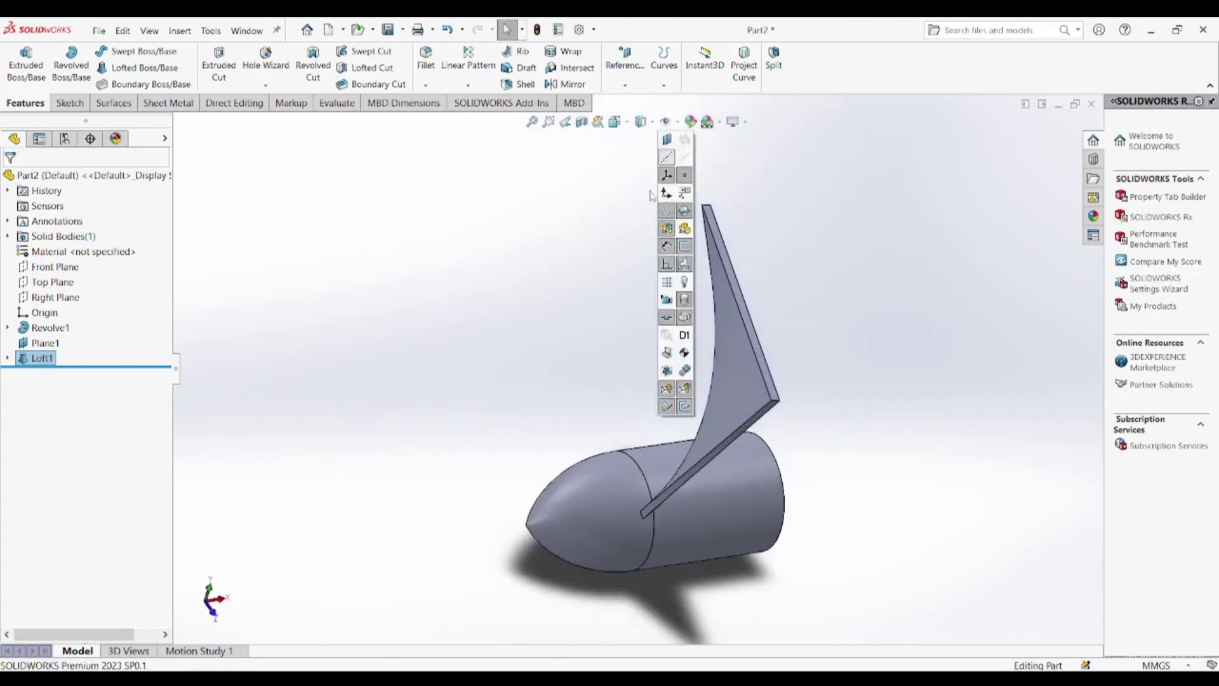
{"action": "scroll", "coordinate": [553, 341], "scroll_direction": "up", "scroll_amount": 2}
{"action": "scroll", "coordinate": [614, 343], "scroll_direction": "down", "scroll_amount": 2}
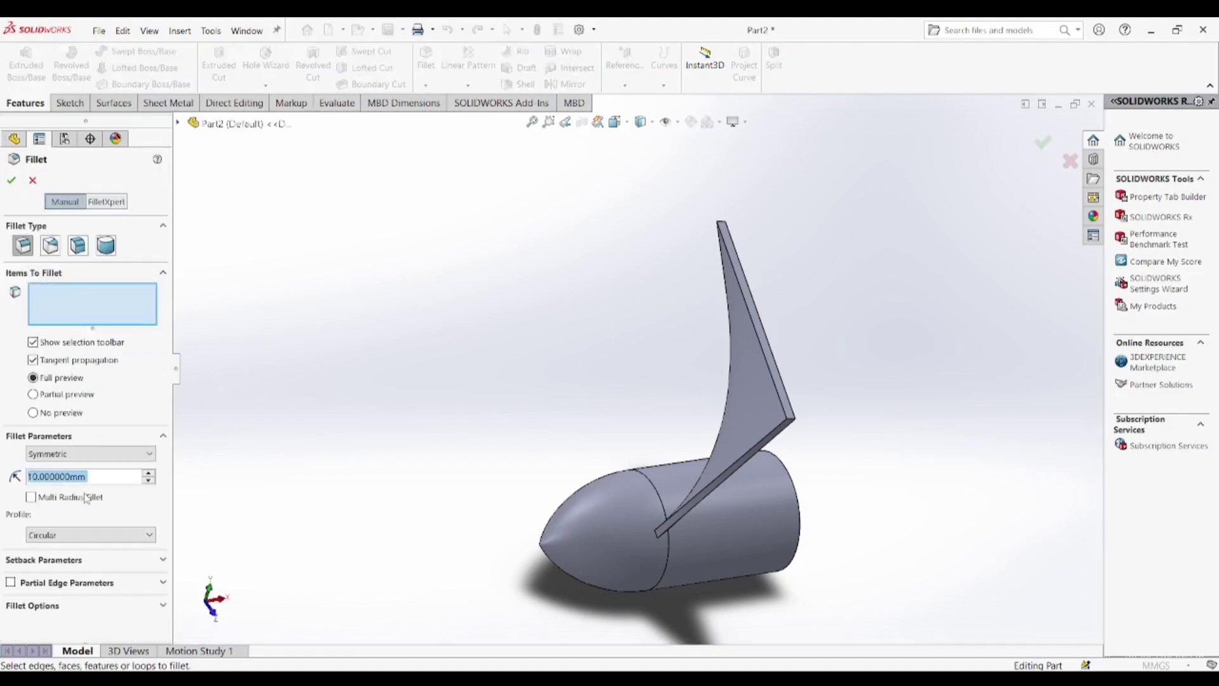
Step: Set the Fillet radius to 135 mm
{"action": "double_click", "coordinate": [106, 477]}
{"action": "type", "text": "135"}
{"action": "key", "text": "Return"}
Step: Add two blade edges where the blade meets the hub as Edge<1> and Edge<2>, checking the preview
{"action": "left_click", "coordinate": [93, 301]}
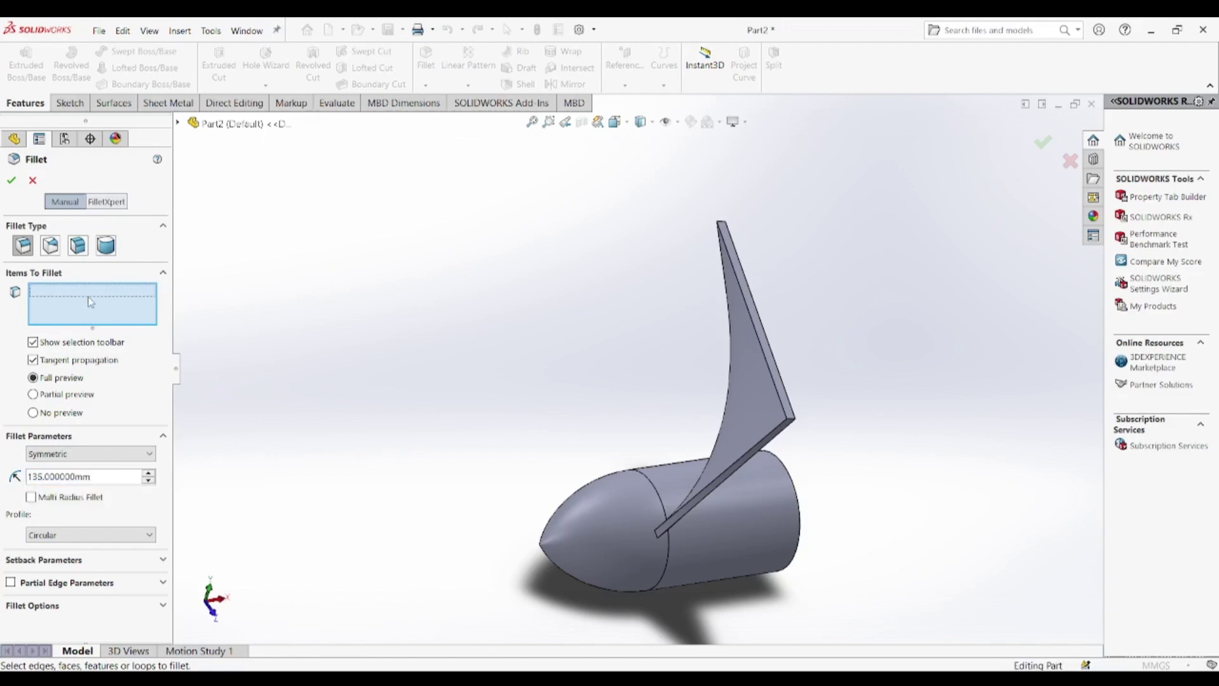
{"action": "scroll", "coordinate": [909, 424], "scroll_direction": "up", "scroll_amount": 2}
{"action": "scroll", "coordinate": [910, 424], "scroll_direction": "down", "scroll_amount": 4}
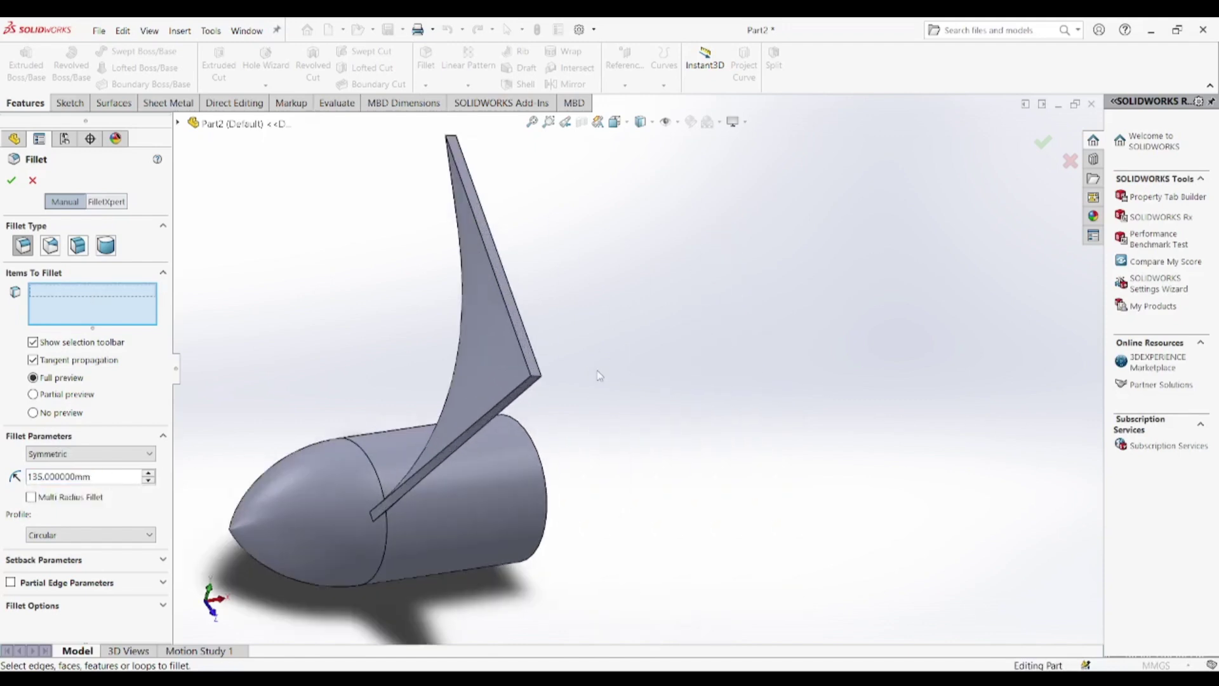
{"action": "left_click", "coordinate": [536, 380]}
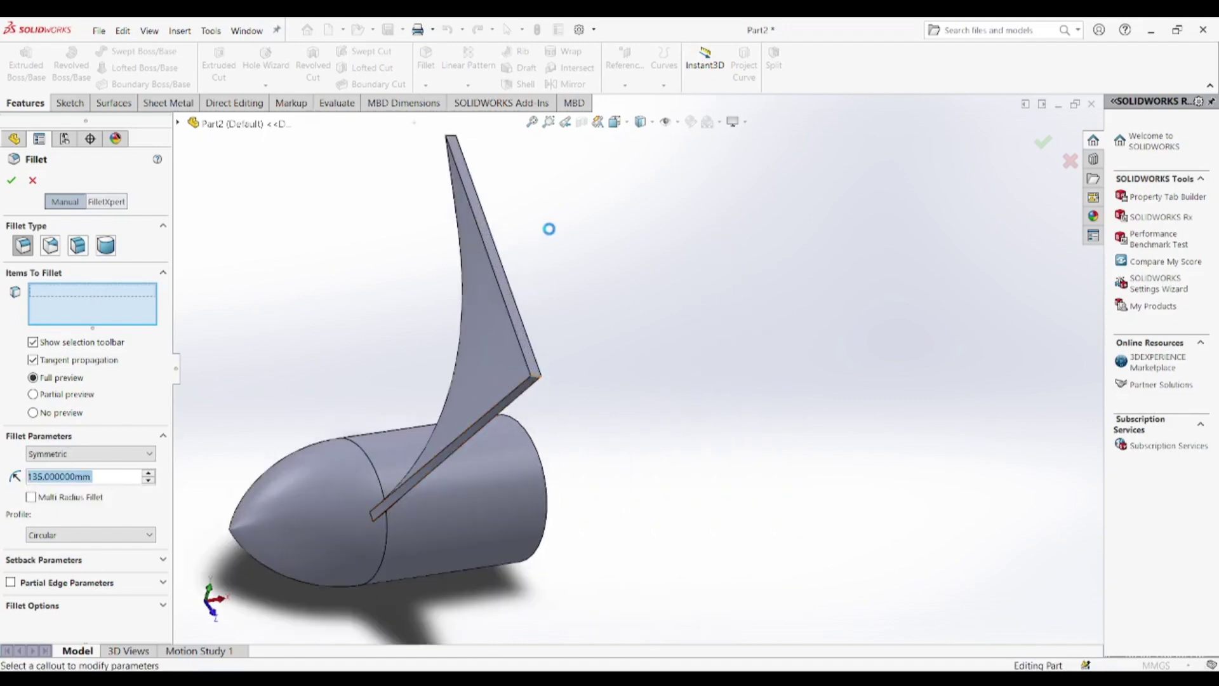
{"action": "middle_click_drag", "start_coordinate": [571, 237], "coordinate": [408, 408]}
{"action": "scroll", "coordinate": [505, 377], "scroll_direction": "down", "scroll_amount": 5}
{"action": "left_click", "coordinate": [518, 379]}
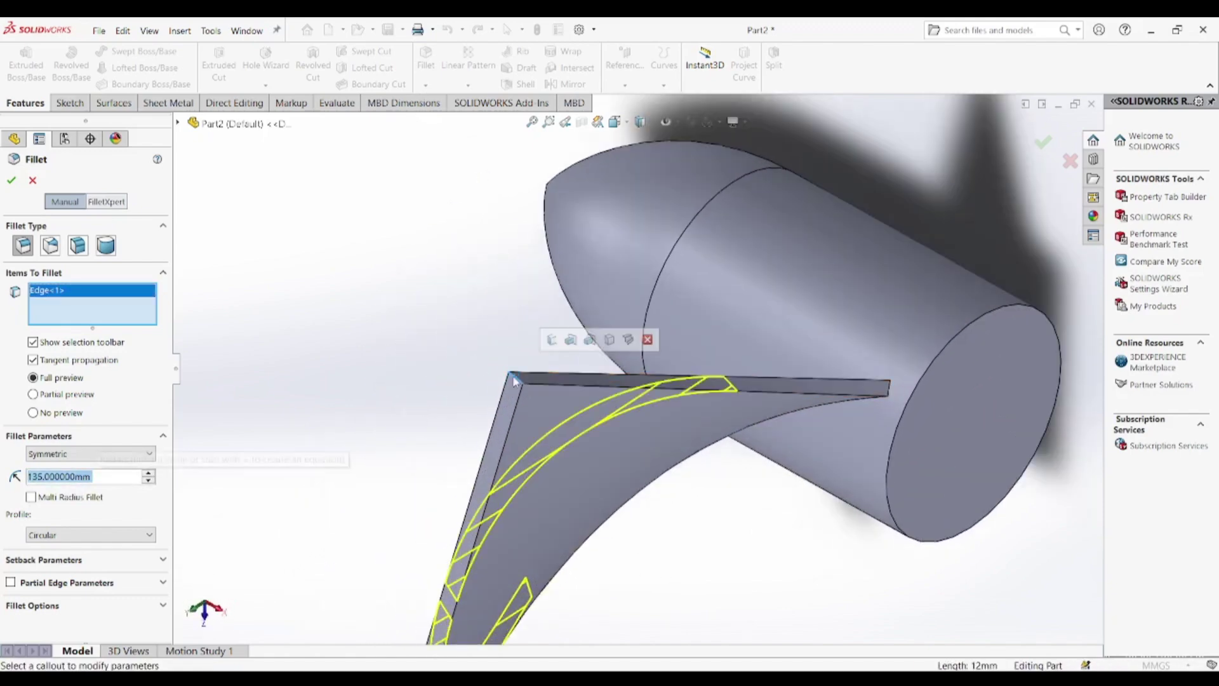
{"action": "middle_click_drag", "start_coordinate": [471, 359], "coordinate": [536, 258]}
{"action": "scroll", "coordinate": [536, 258], "scroll_direction": "up", "scroll_amount": 6}
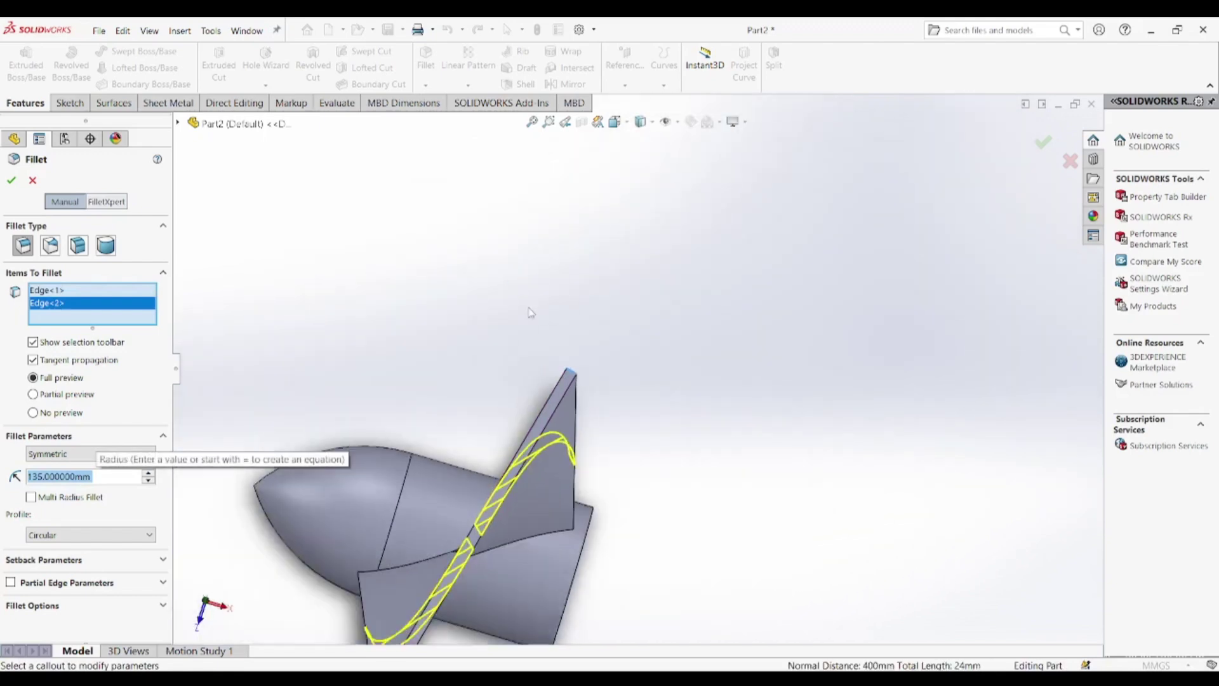
{"action": "middle_click_drag", "start_coordinate": [658, 388], "coordinate": [680, 337]}
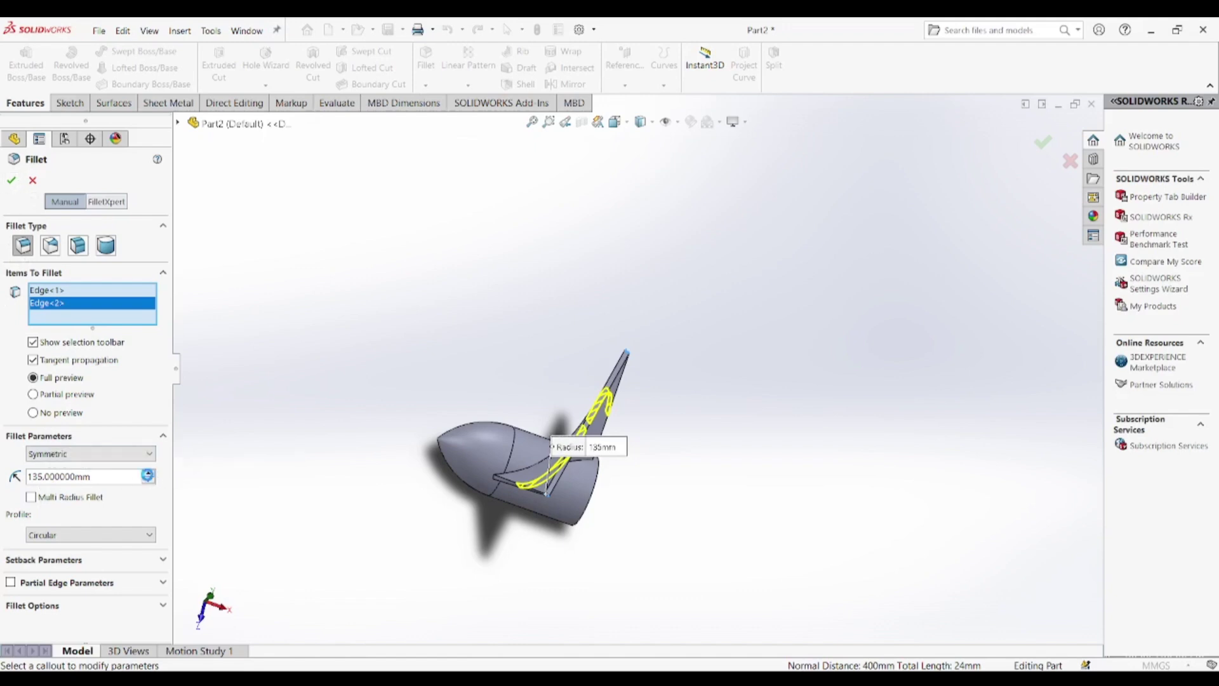
Step: Try fillet radii of 140, 136, 137 and 138 mm on the two blade edges
{"action": "left_click", "coordinate": [147, 473]}
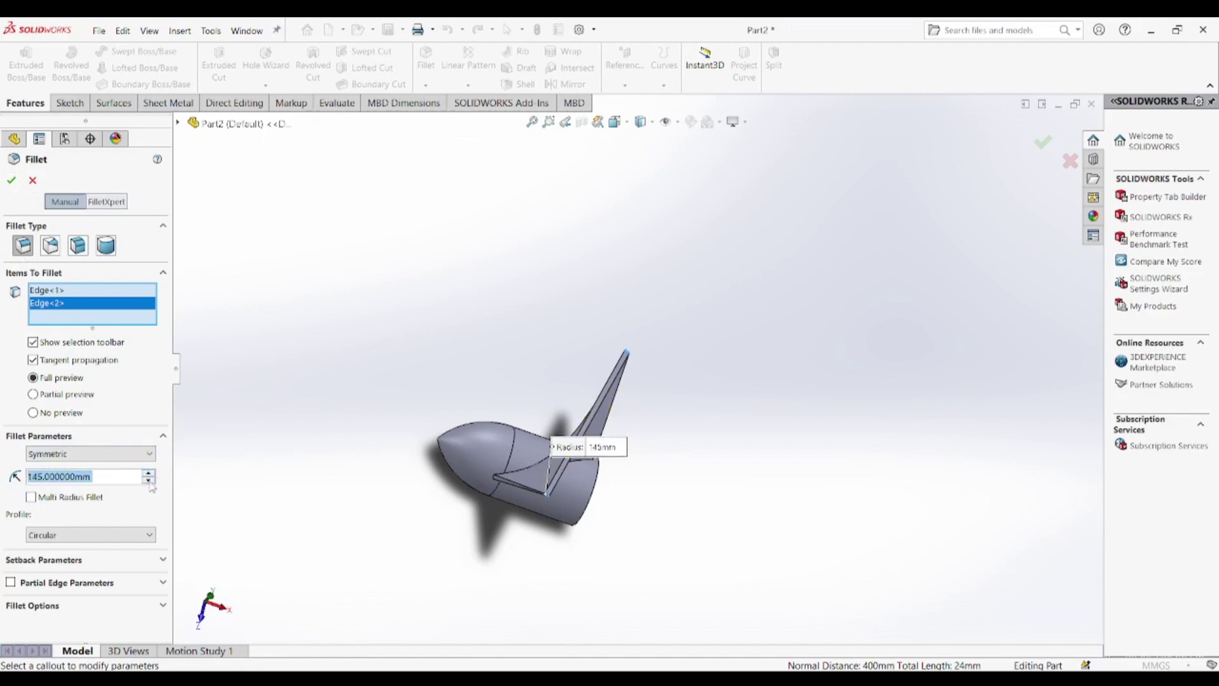
{"action": "type", "text": "140"}
{"action": "key", "text": "Return"}
{"action": "left_click", "coordinate": [126, 476]}
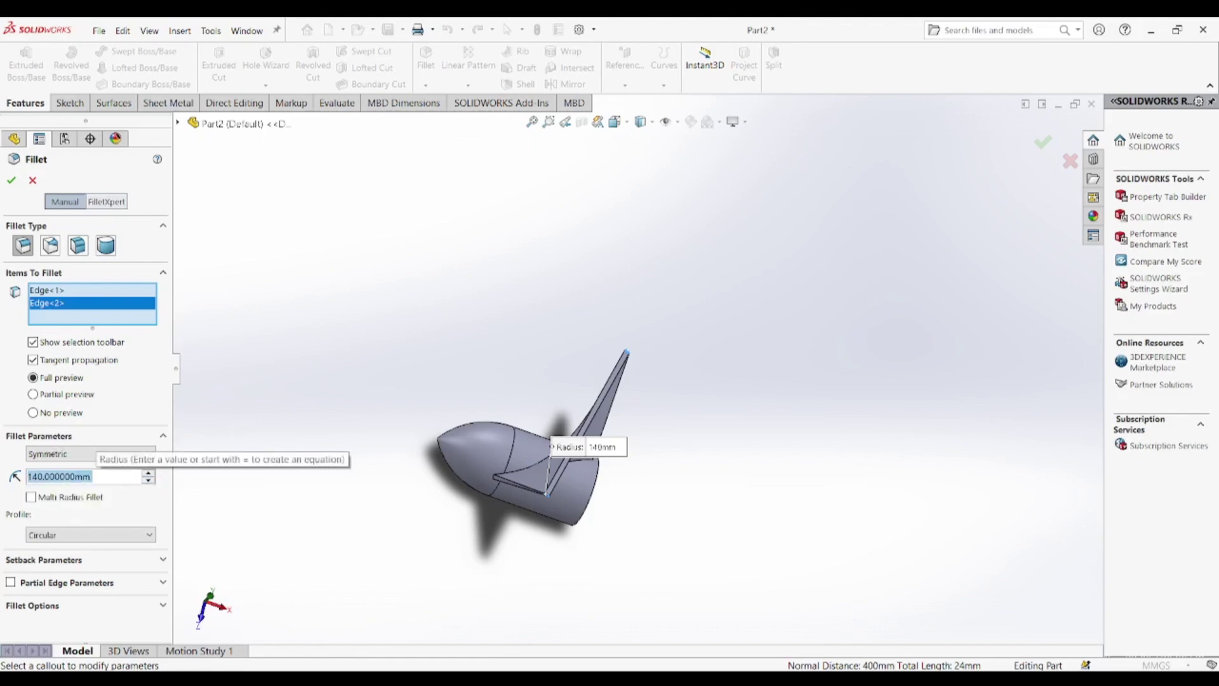
{"action": "type", "text": "136"}
{"action": "key", "text": "Return"}
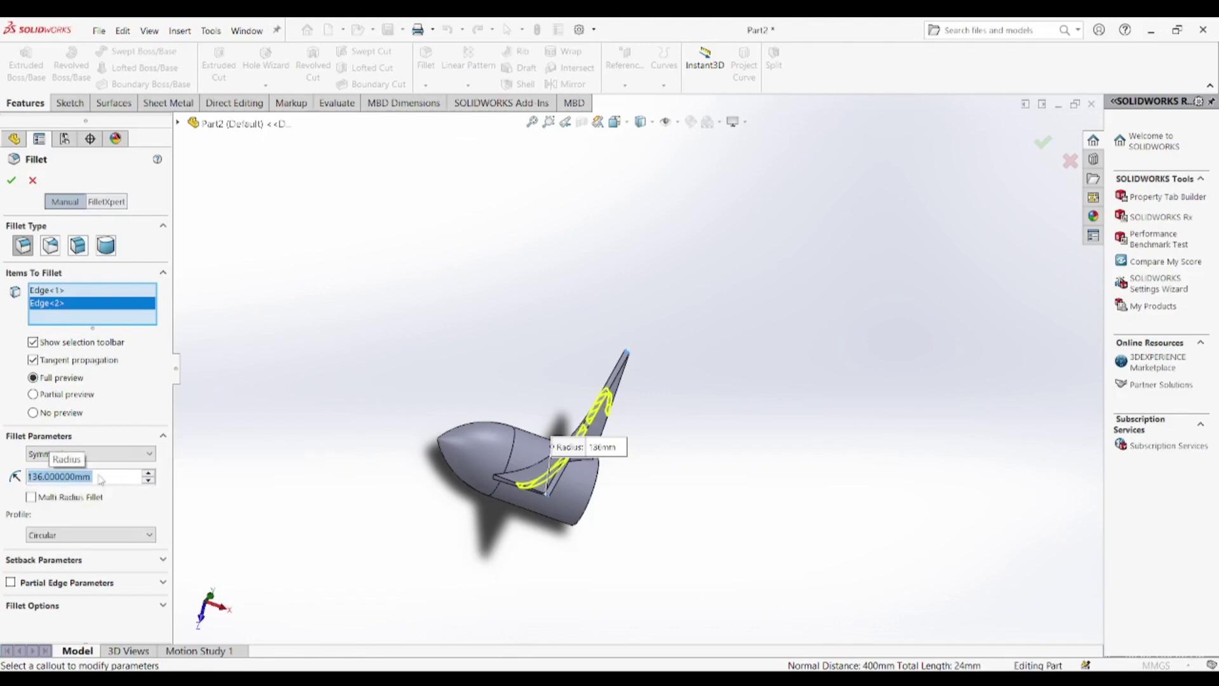
{"action": "scroll", "coordinate": [100, 477], "scroll_direction": "up", "scroll_amount": 1}
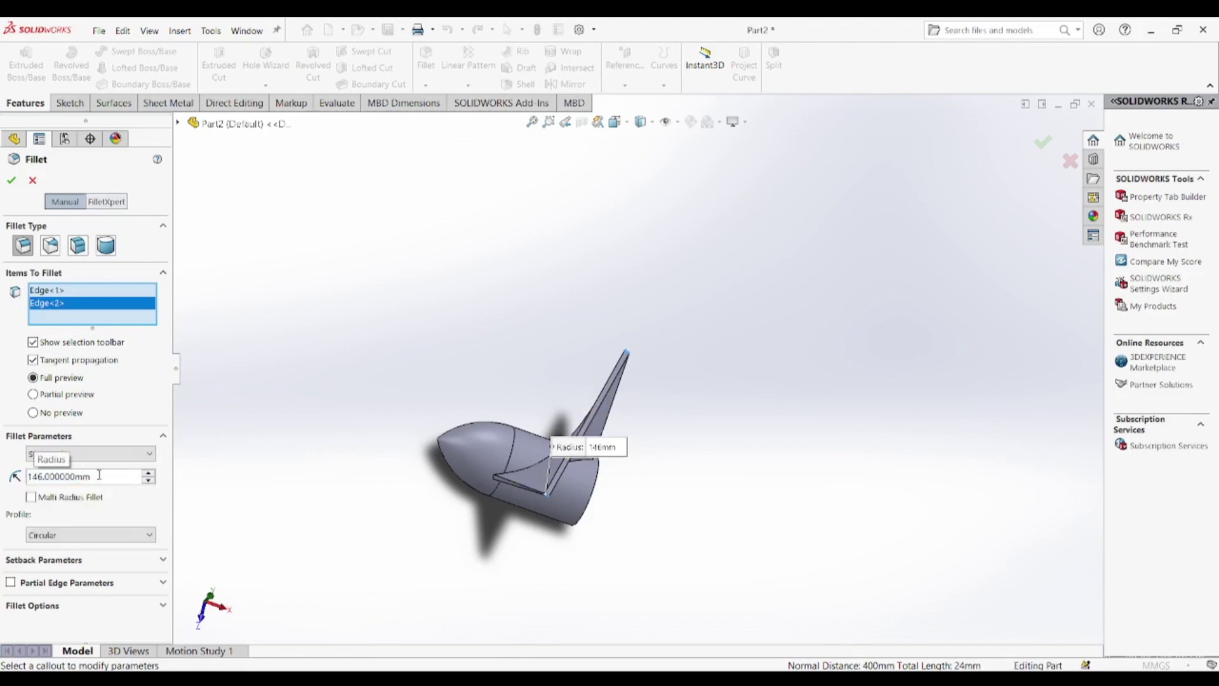
{"action": "left_click", "coordinate": [99, 475]}
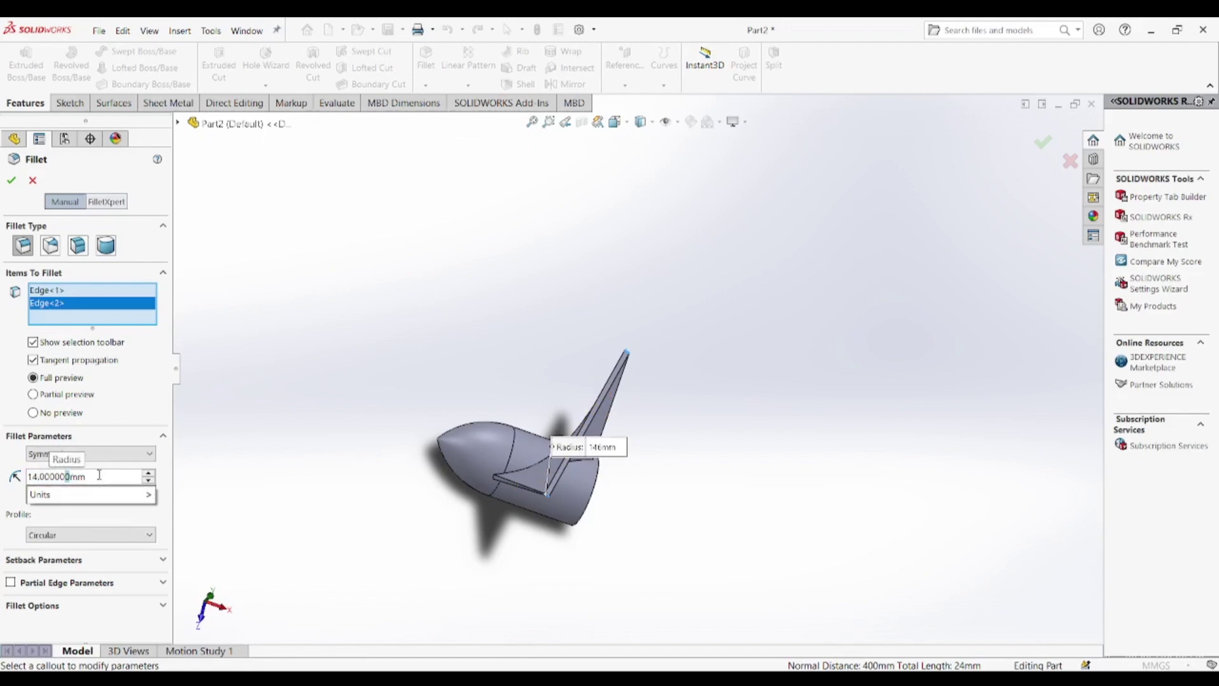
{"action": "key", "text": "BackSpace"}
{"action": "type", "text": "37"}
{"action": "key", "text": "Return"}
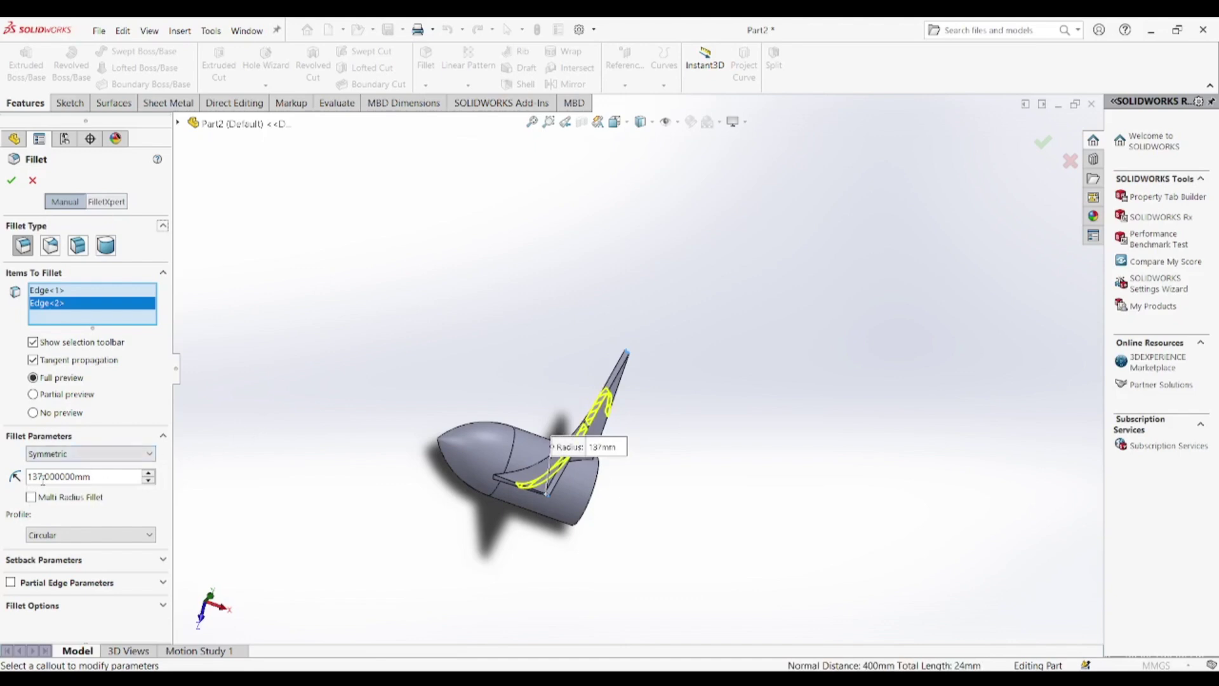
{"action": "key", "text": "BackSpace"}
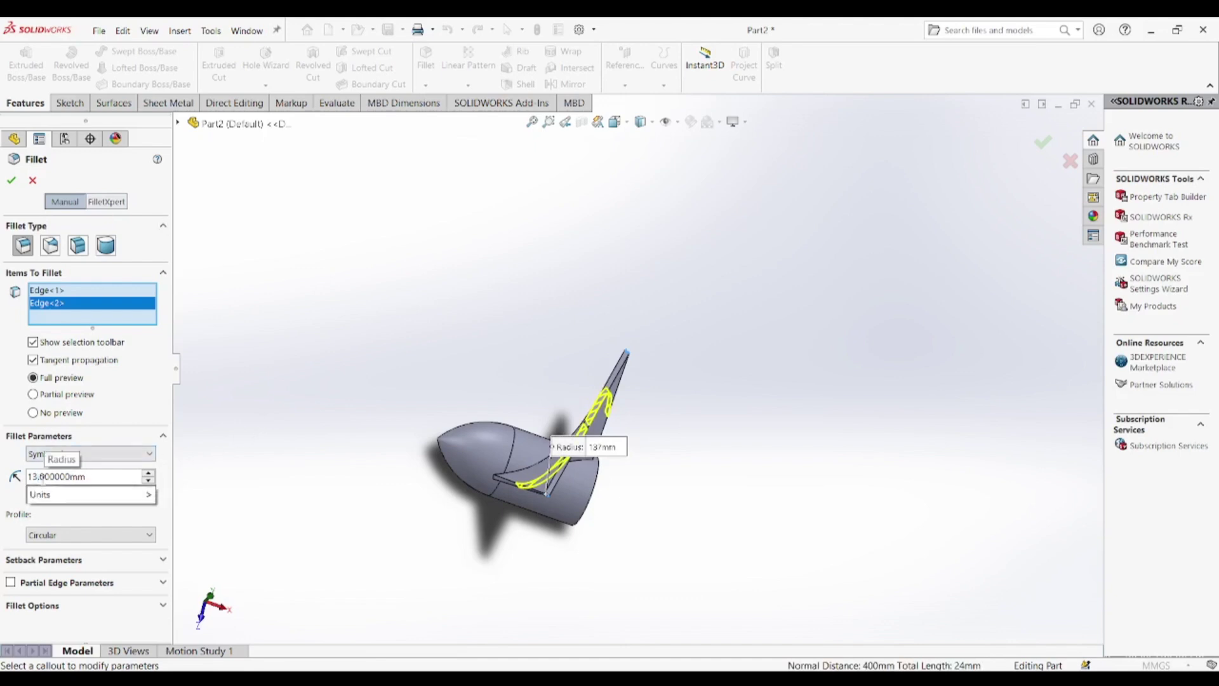
{"action": "type", "text": "8"}
{"action": "key", "text": "Return"}
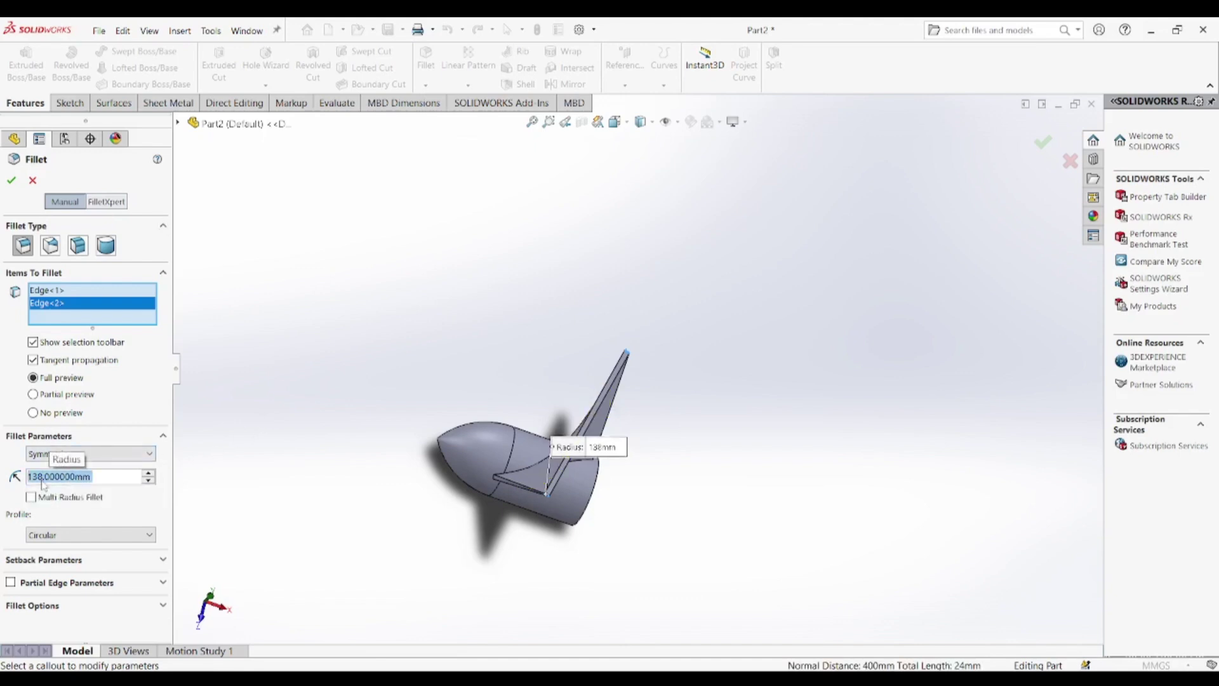
Step: Refine the radius through 137.7 and 137.9 to 137.99 mm and create Fillet1
{"action": "left_click", "coordinate": [42, 481]}
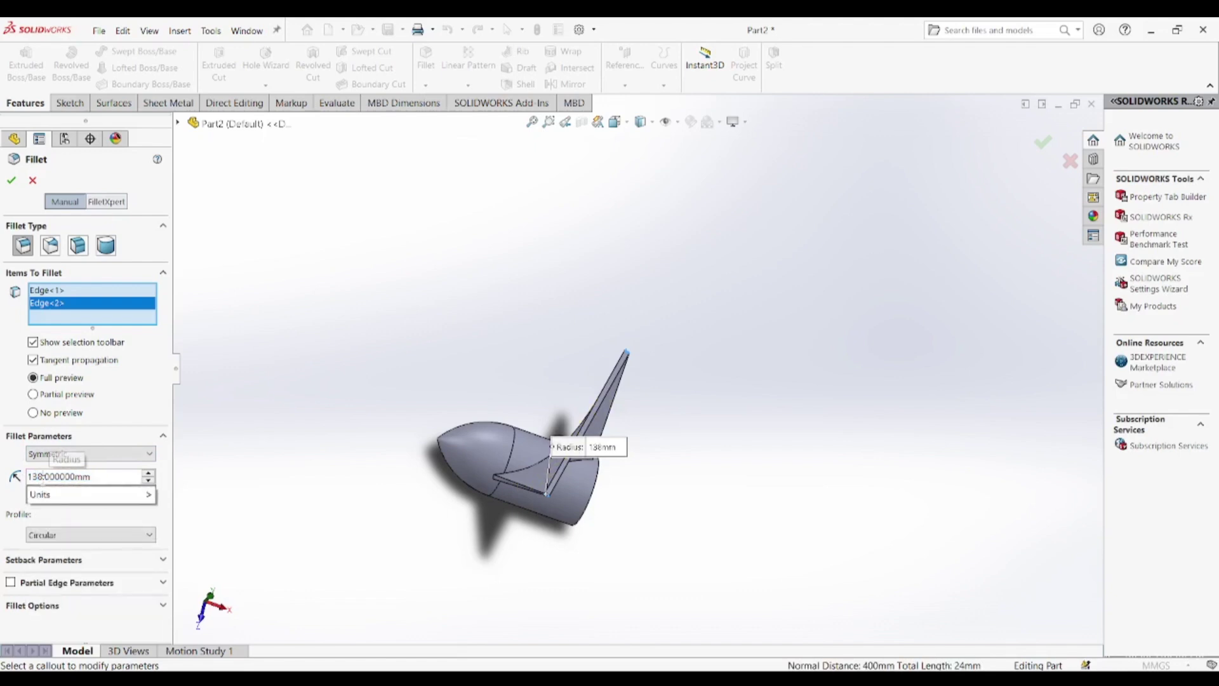
{"action": "type", "text": "7"}
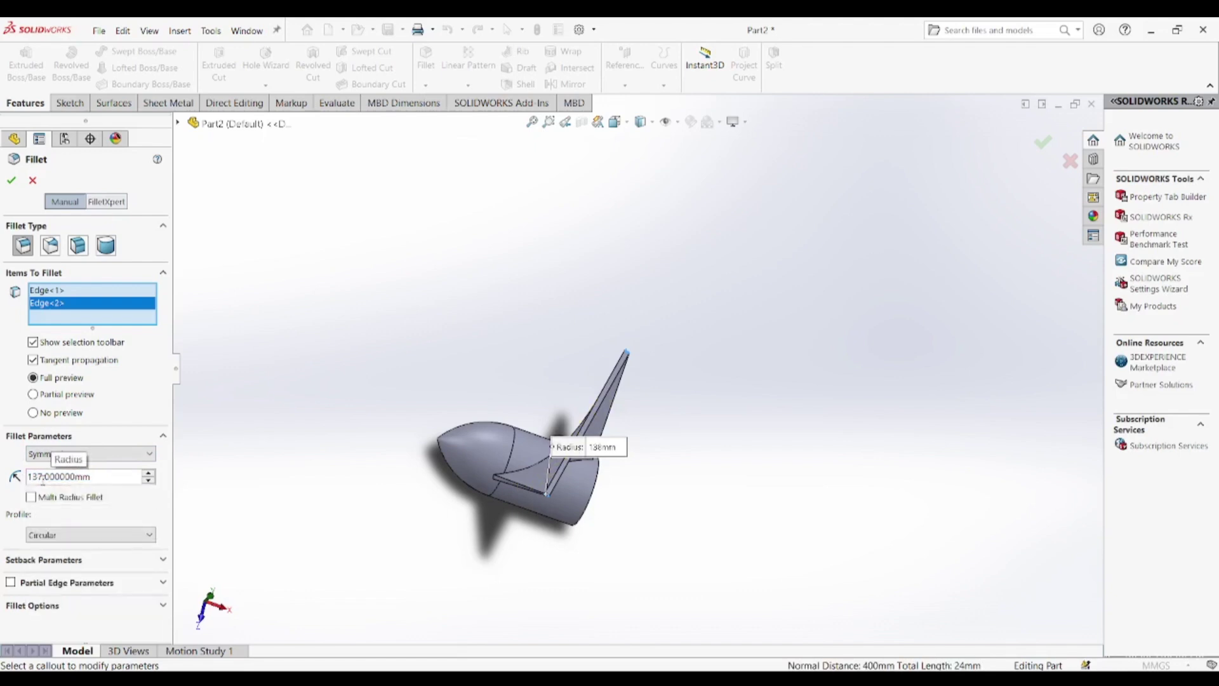
{"action": "key", "text": "Right"}
{"action": "key", "text": "BackSpace"}
{"action": "type", "text": "7"}
{"action": "key", "text": "Return"}
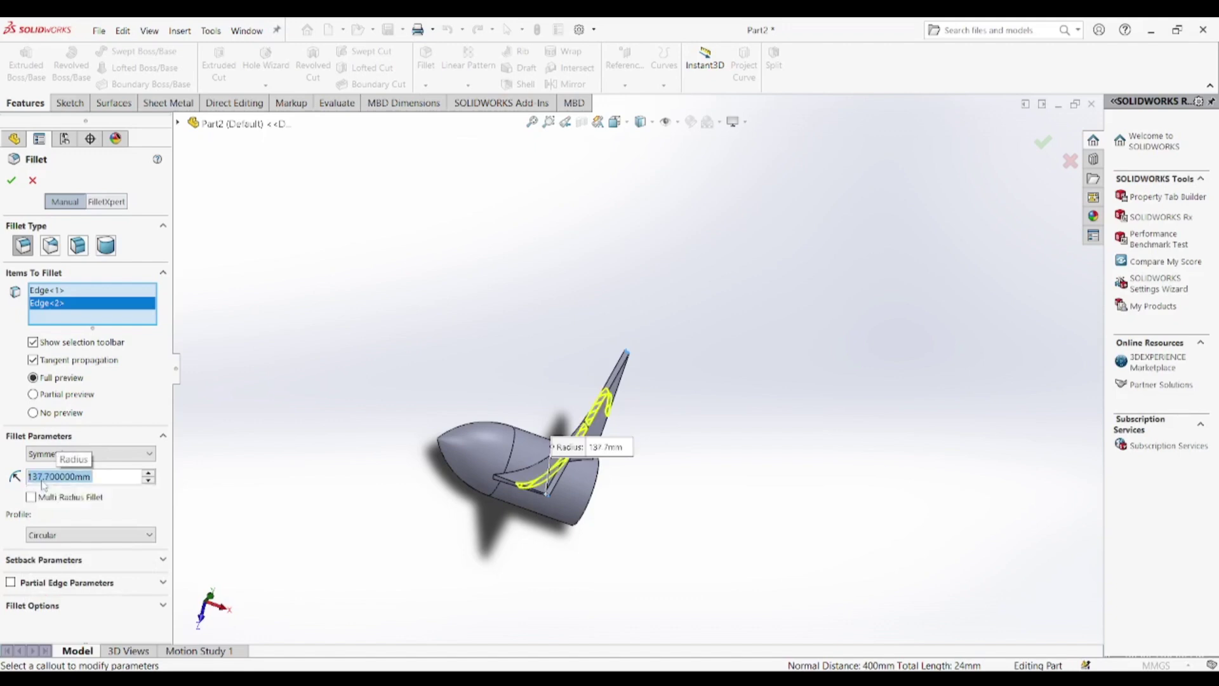
{"action": "left_click", "coordinate": [42, 478]}
{"action": "key", "text": "Right"}
{"action": "key", "text": "Delete"}
{"action": "type", "text": "9"}
{"action": "key", "text": "Return"}
{"action": "left_click", "coordinate": [42, 478]}
{"action": "key", "text": "Right"}
{"action": "key", "text": "Right"}
{"action": "key", "text": "Delete"}
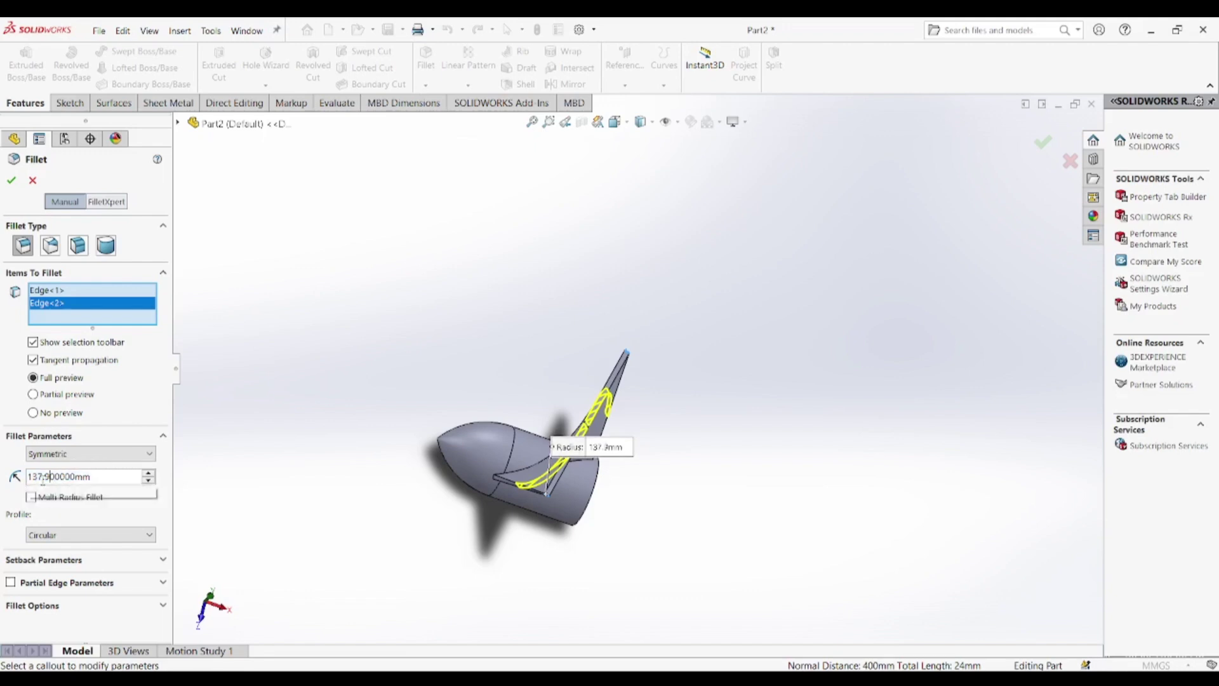
{"action": "type", "text": "9"}
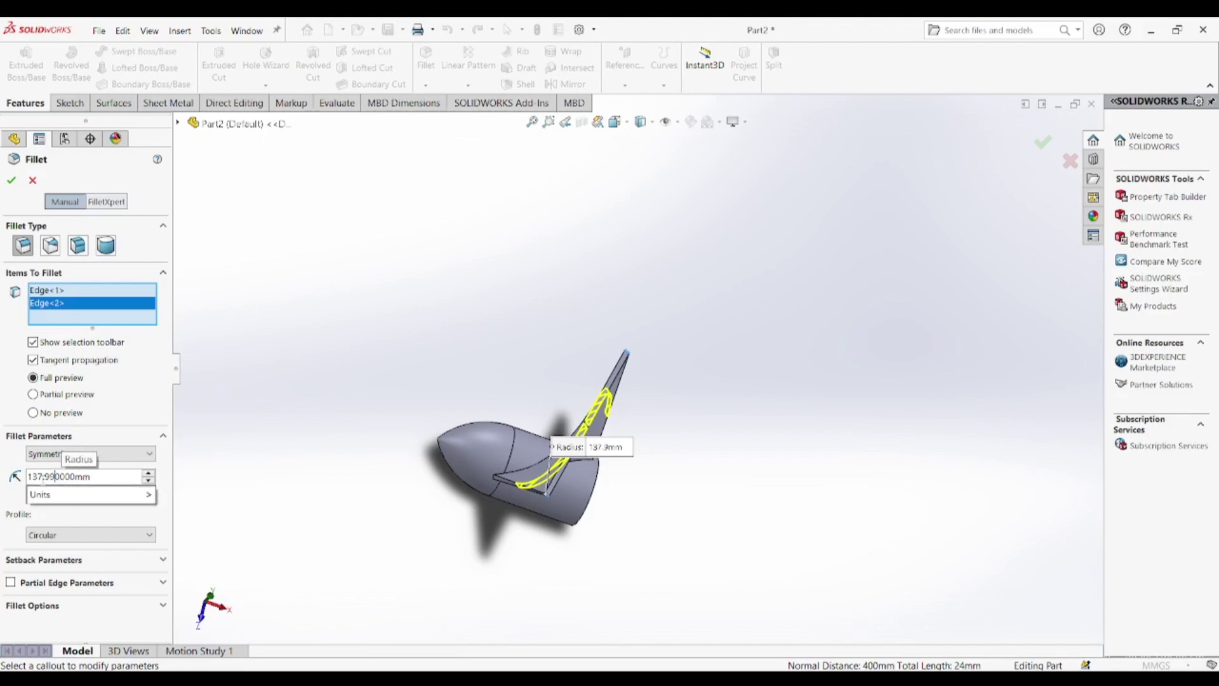
{"action": "key", "text": "Return"}
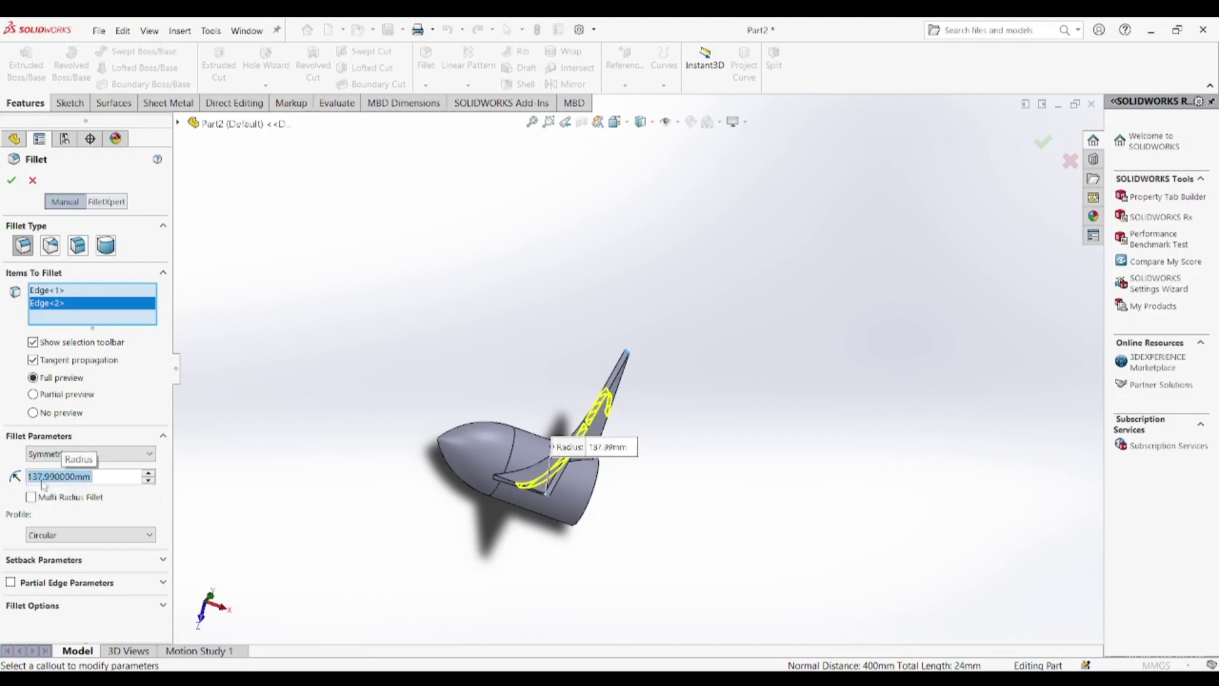
{"action": "left_click", "coordinate": [10, 183]}
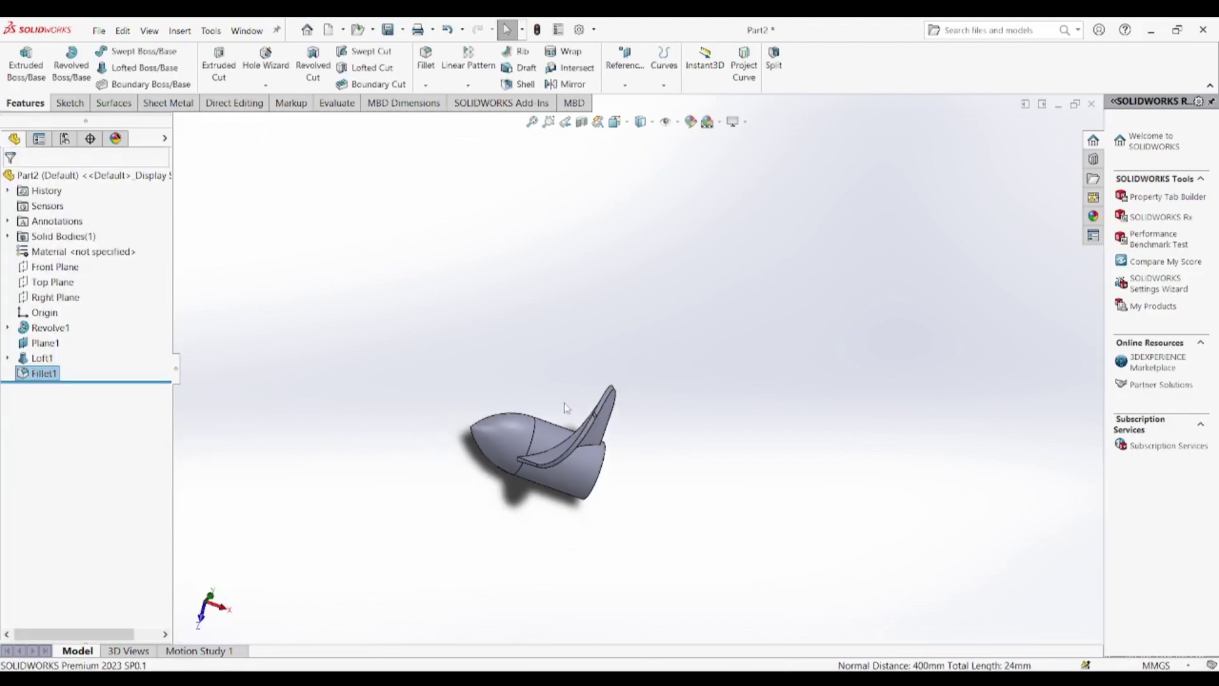
{"action": "scroll", "coordinate": [544, 422], "scroll_direction": "down", "scroll_amount": 3}
{"action": "mouse_move", "coordinate": [545, 421]}
{"action": "middle_mouse_down"}
{"action": "mouse_move", "coordinate": [586, 323]}
{"action": "mouse_move", "coordinate": [422, 378]}
{"action": "mouse_move", "coordinate": [548, 368]}
{"action": "mouse_move", "coordinate": [653, 329]}
{"action": "mouse_move", "coordinate": [541, 399]}
{"action": "middle_mouse_up"}
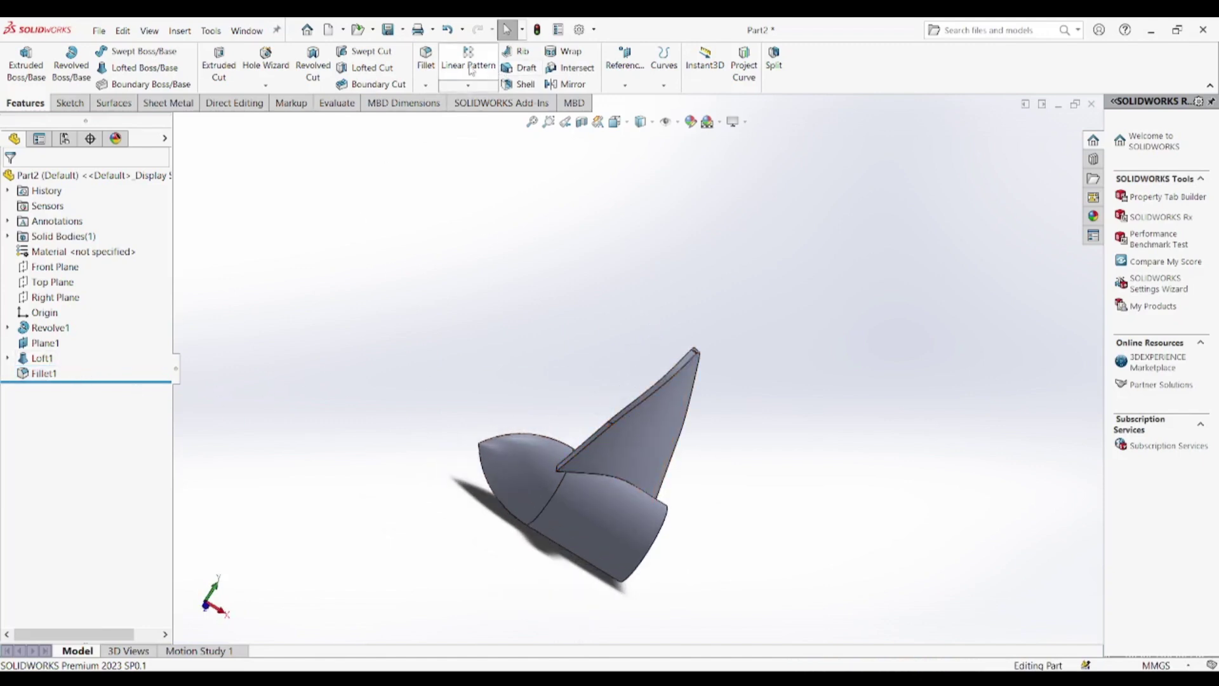
Step: Start a Circular Pattern with Loft1 and Fillet1 selected
{"action": "left_click", "coordinate": [52, 363]}
{"action": "left_click", "coordinate": [46, 374], "text": "ctrl"}
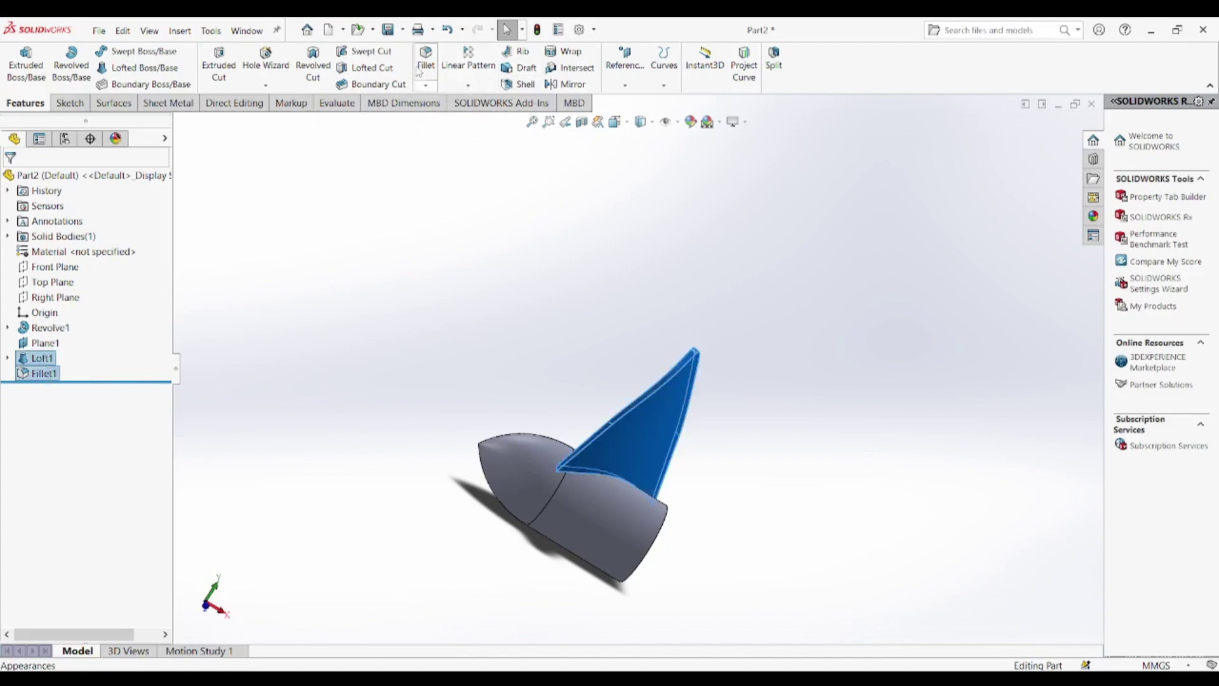
{"action": "left_click", "coordinate": [477, 87]}
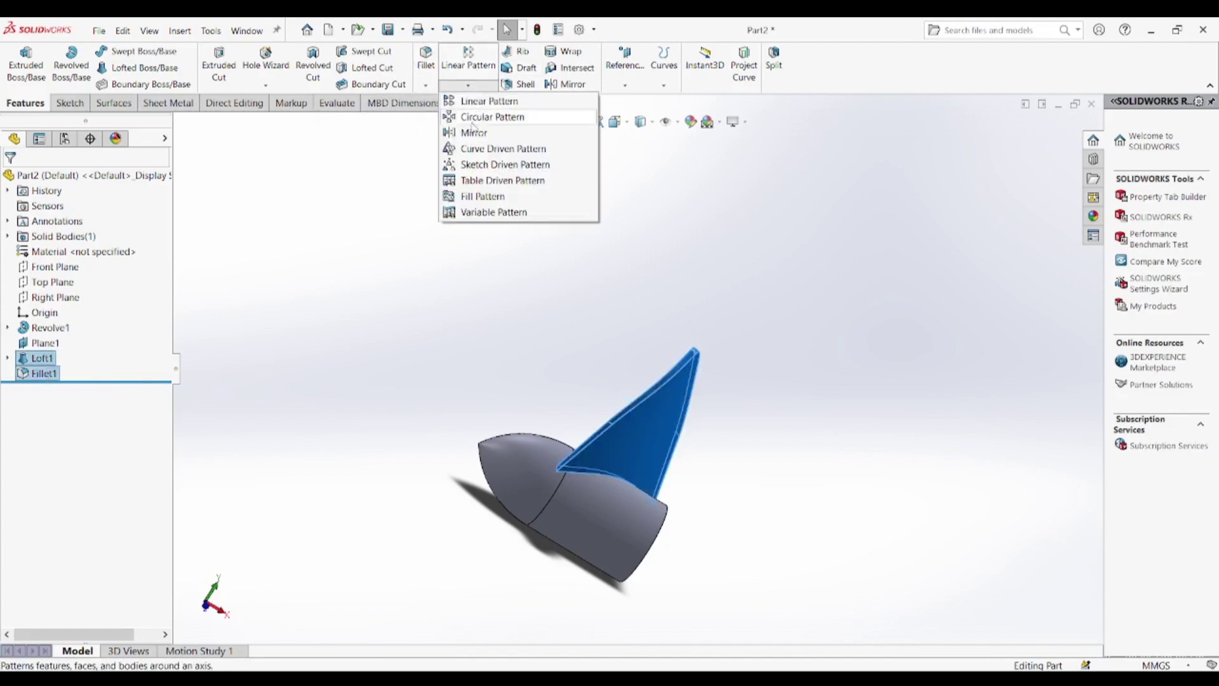
{"action": "left_click", "coordinate": [475, 118]}
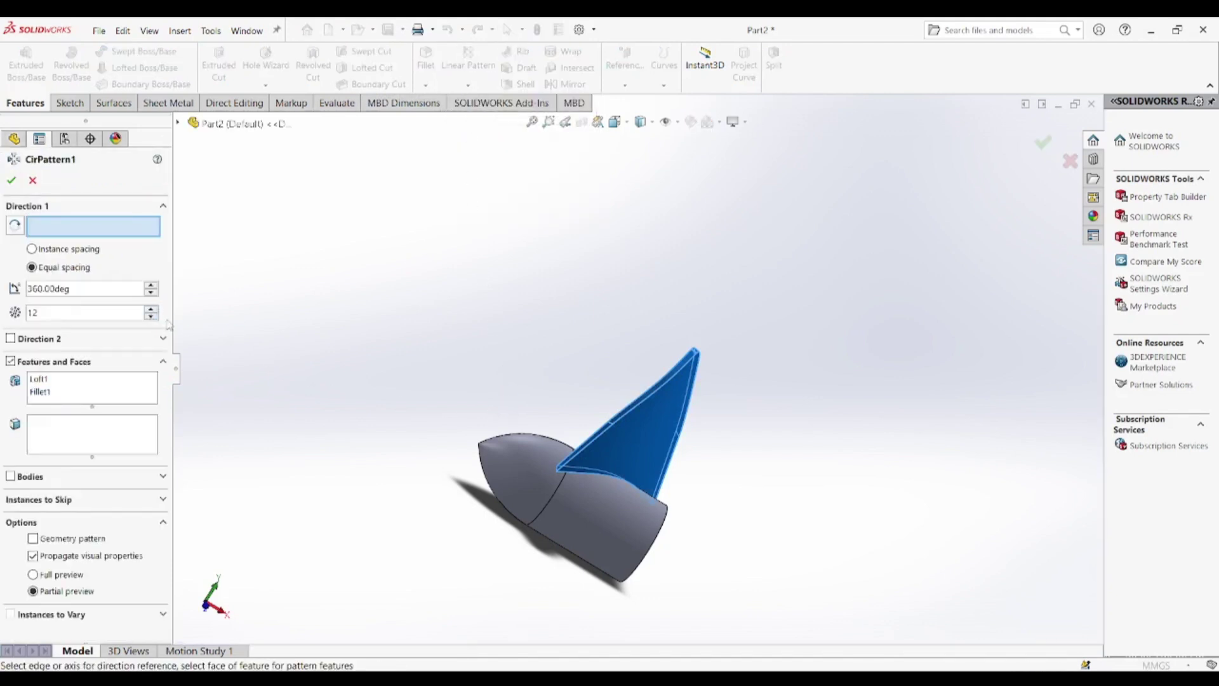
{"action": "scroll", "coordinate": [550, 386], "scroll_direction": "down", "scroll_amount": 6}
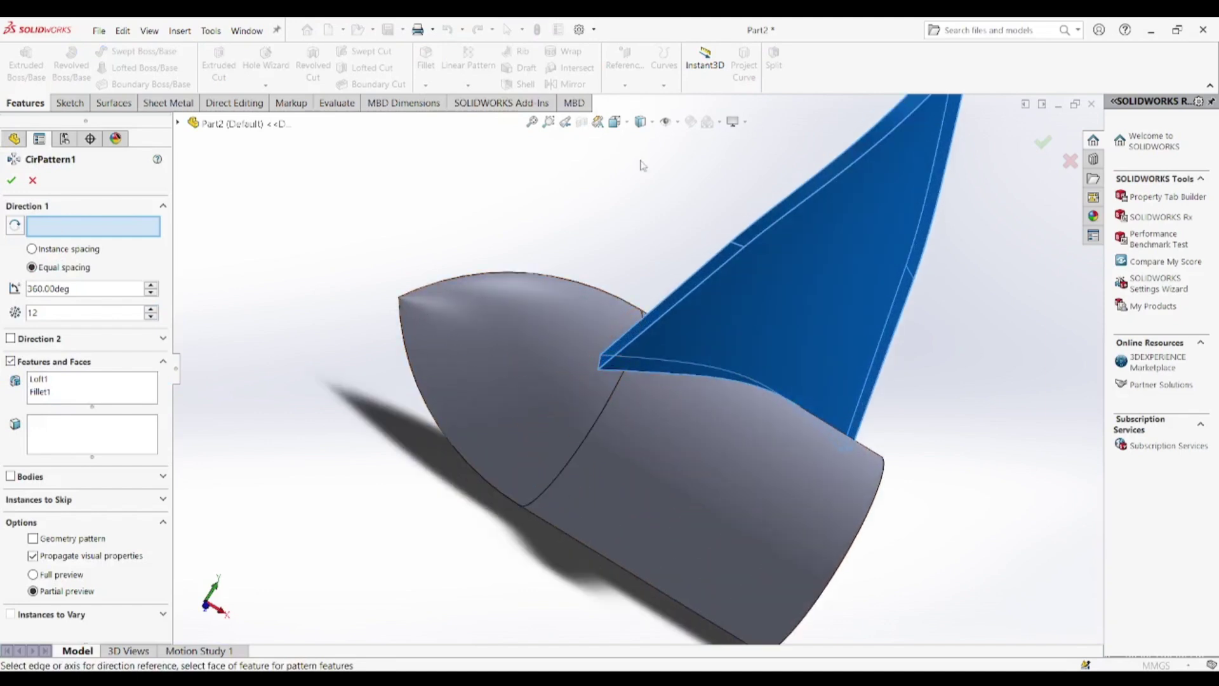
Step: Show the reference axes and planes, then orbit to a side view of the hub
{"action": "left_click", "coordinate": [677, 123]}
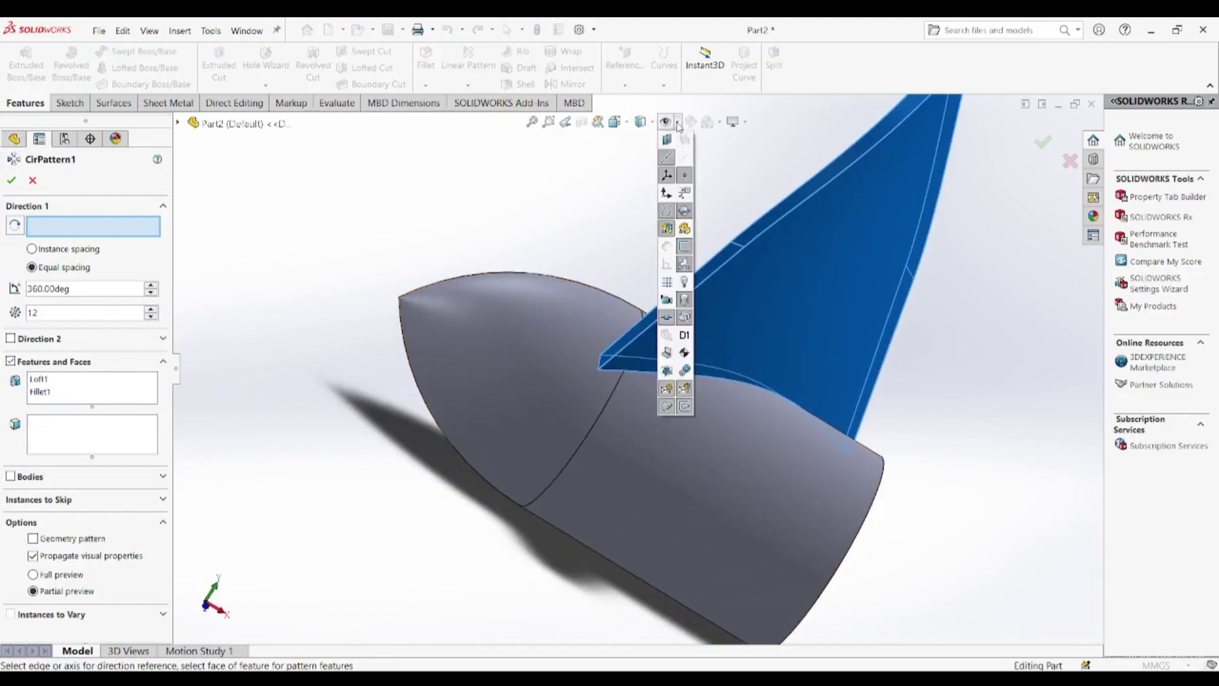
{"action": "left_click", "coordinate": [667, 140]}
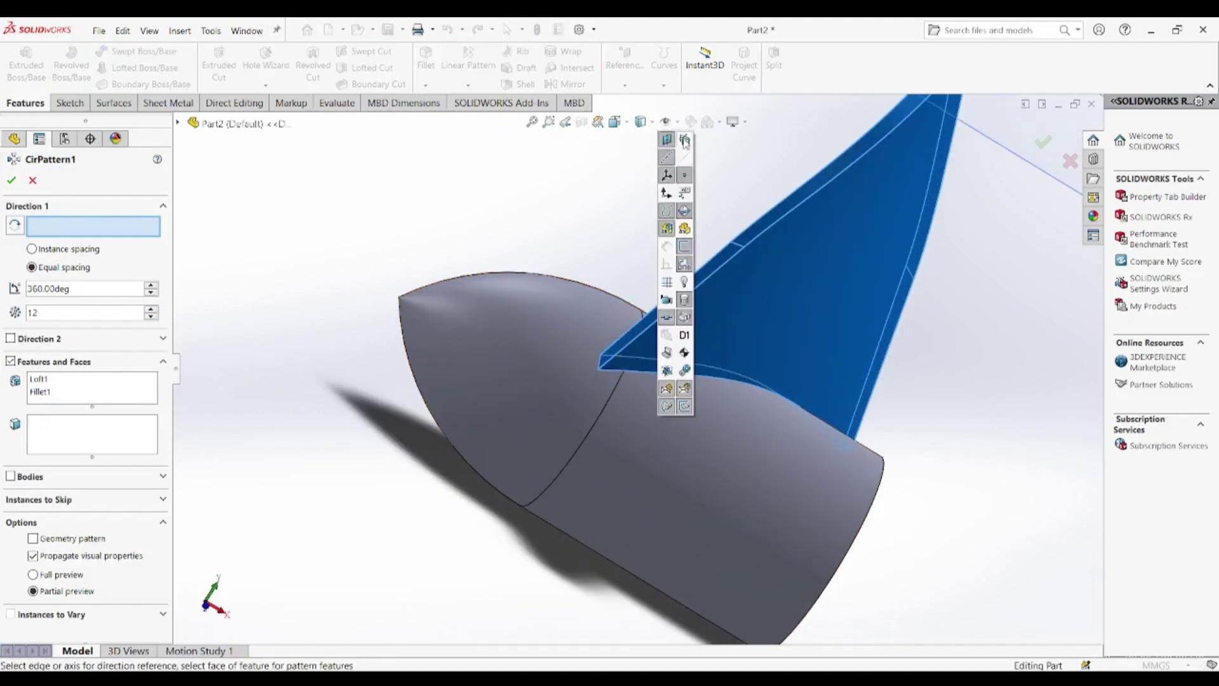
{"action": "left_click", "coordinate": [686, 140]}
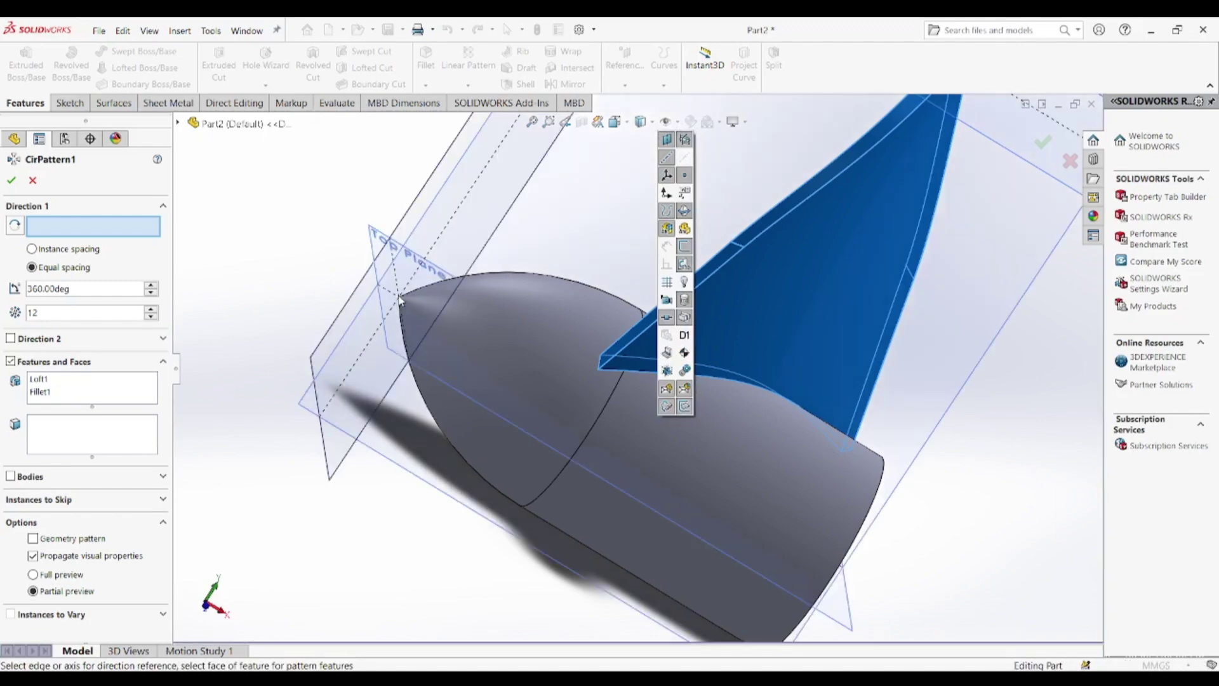
{"action": "middle_click_drag", "start_coordinate": [447, 333], "coordinate": [327, 420]}
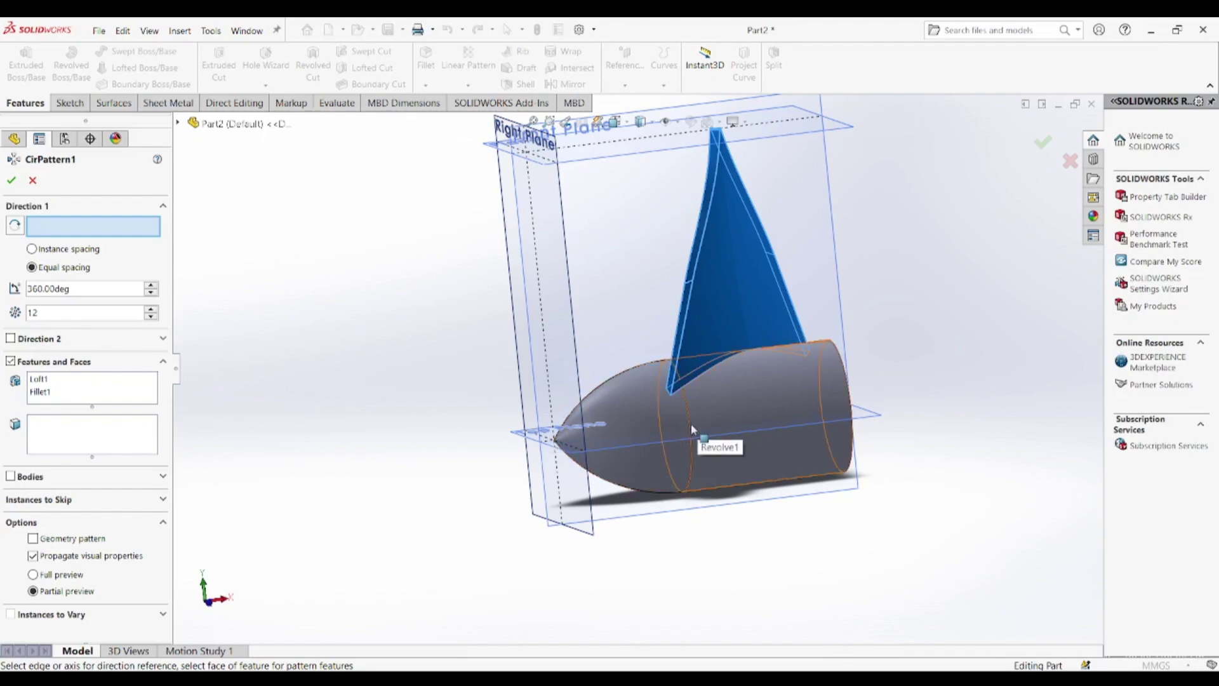
Step: Pattern Loft1 and Fillet1 about the hub nose face as 4 equally spaced instances over 360°
{"action": "left_click", "coordinate": [558, 438]}
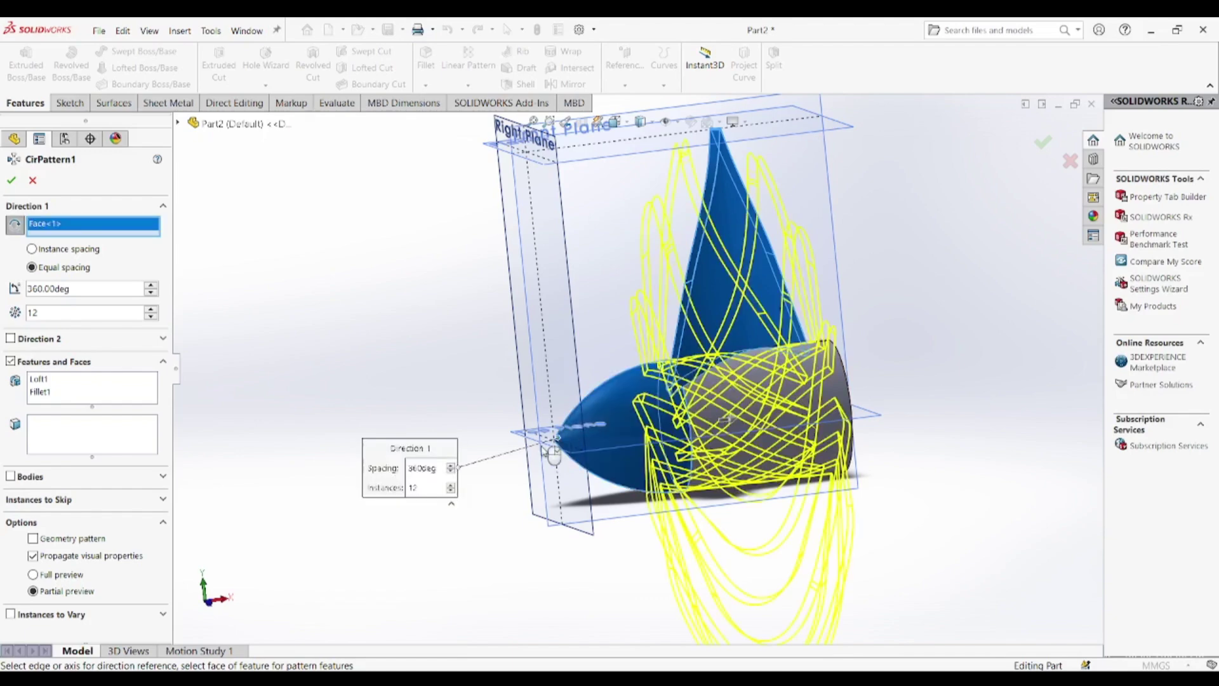
{"action": "middle_click_drag", "start_coordinate": [508, 448], "coordinate": [444, 437]}
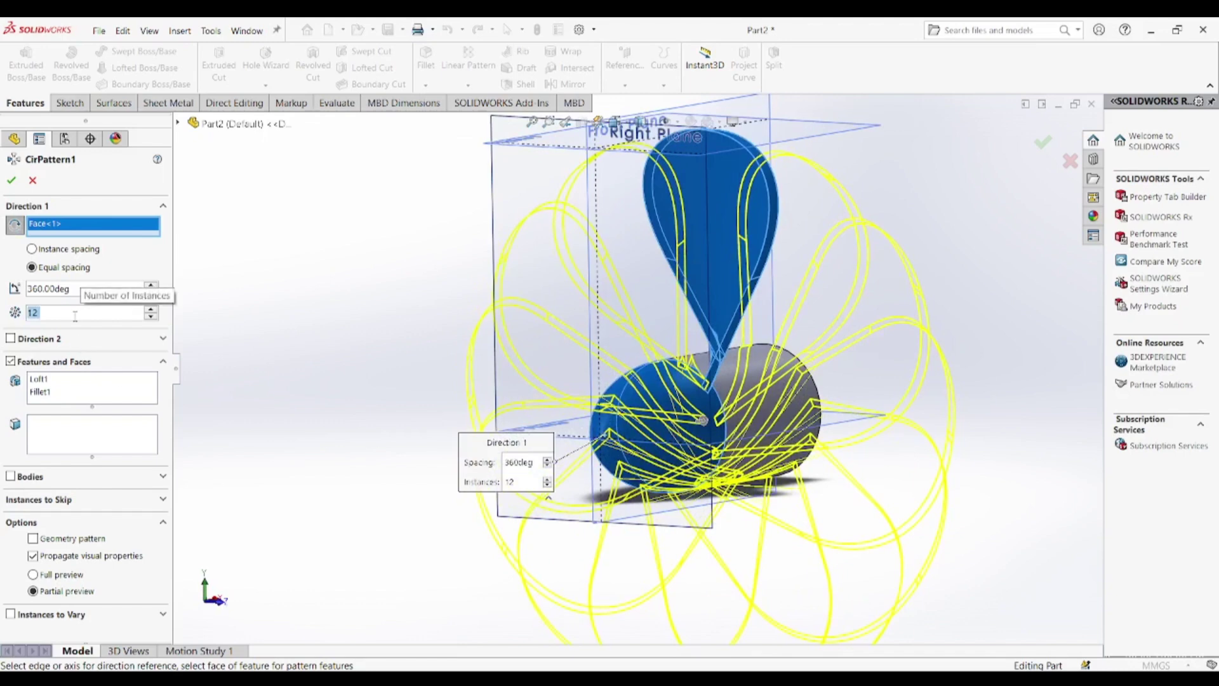
{"action": "type", "text": "6"}
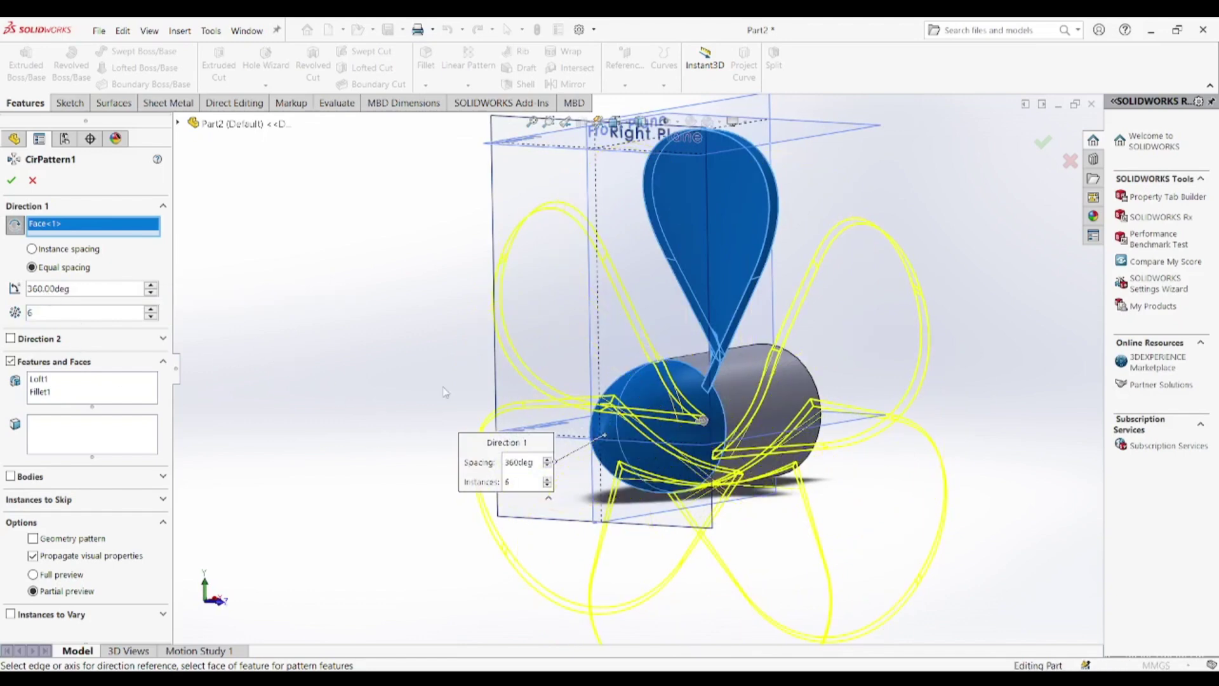
{"action": "middle_click_drag", "start_coordinate": [443, 391], "coordinate": [356, 402]}
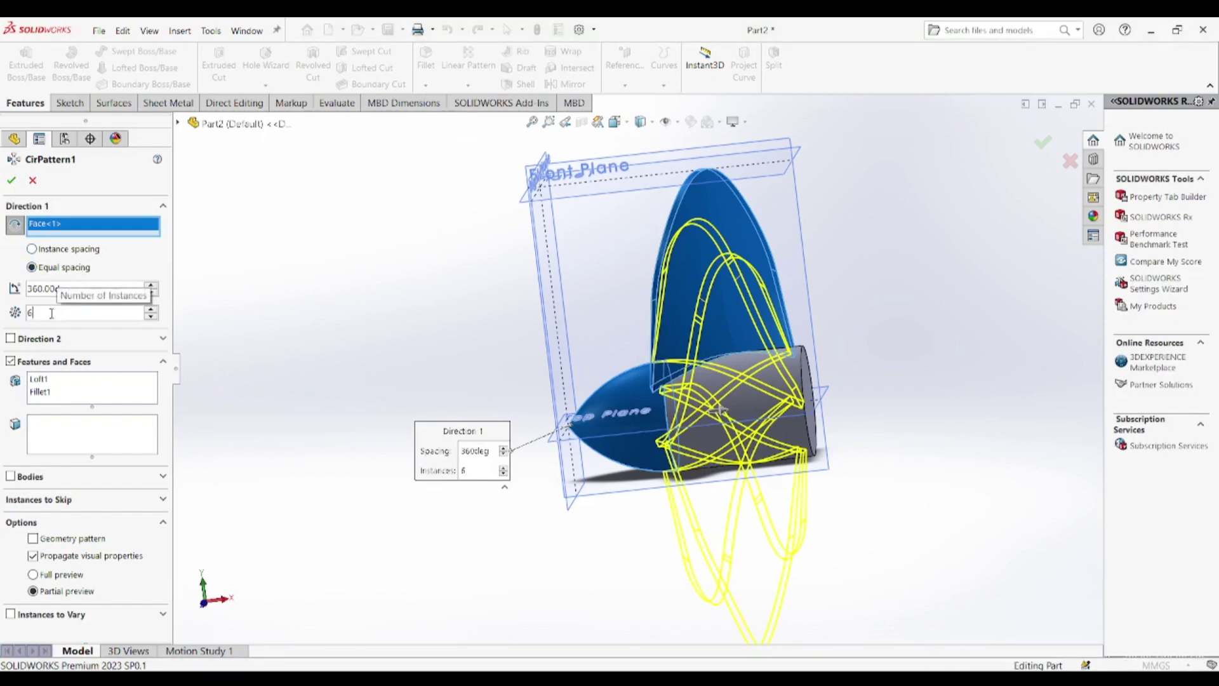
{"action": "key", "text": "BackSpace"}
{"action": "type", "text": "4"}
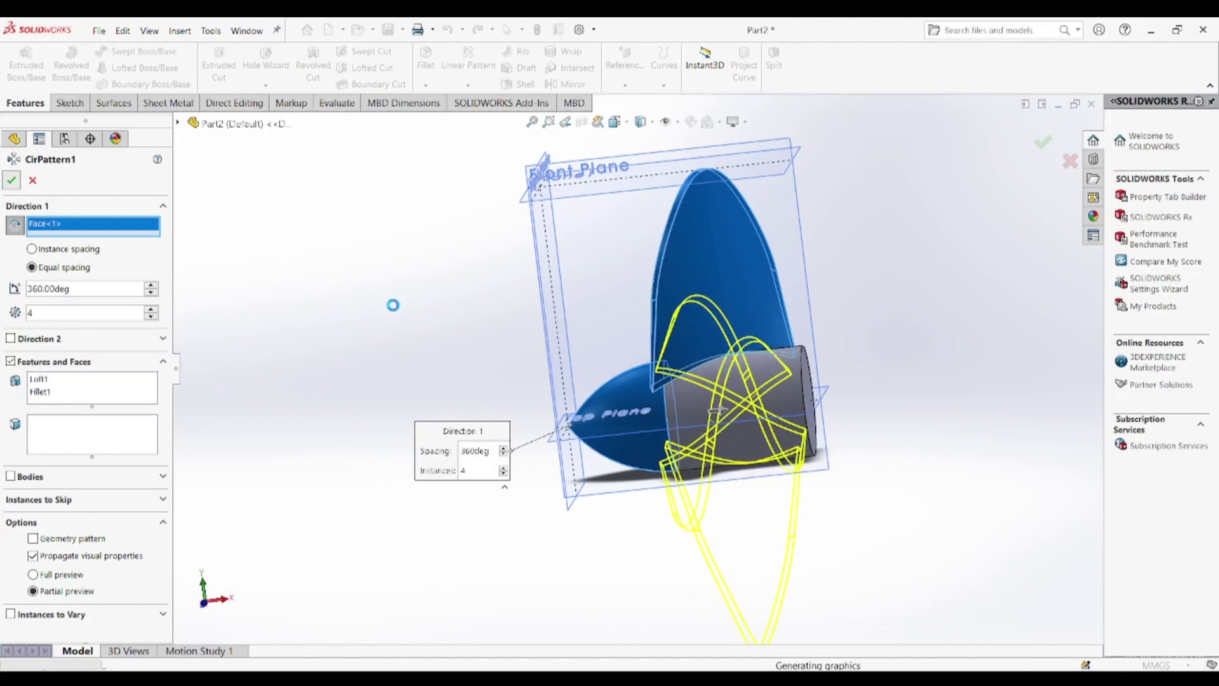
{"action": "key", "text": "Return"}
{"action": "middle_click_drag", "start_coordinate": [394, 304], "coordinate": [543, 324]}
{"action": "scroll", "coordinate": [558, 325], "scroll_direction": "up", "scroll_amount": 3}
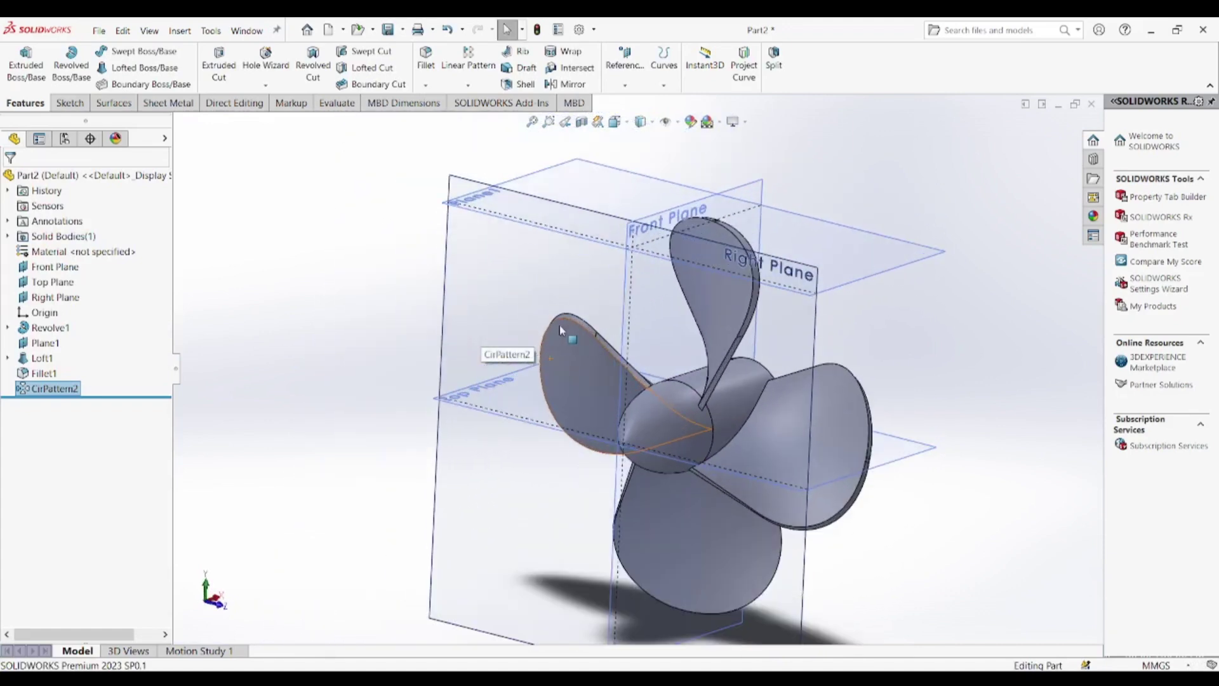
{"action": "left_click", "coordinate": [51, 388]}
{"action": "key", "text": "F2"}
{"action": "left_click", "coordinate": [242, 439]}
{"action": "left_click", "coordinate": [60, 388]}
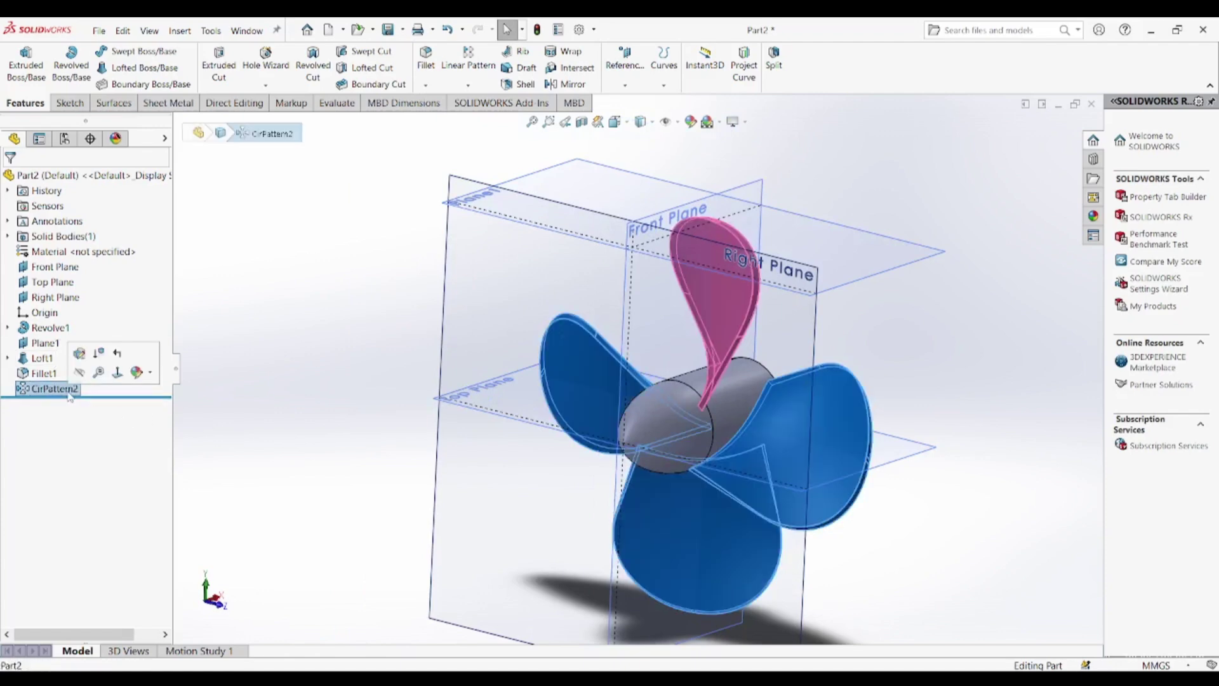
{"action": "left_click", "coordinate": [80, 354]}
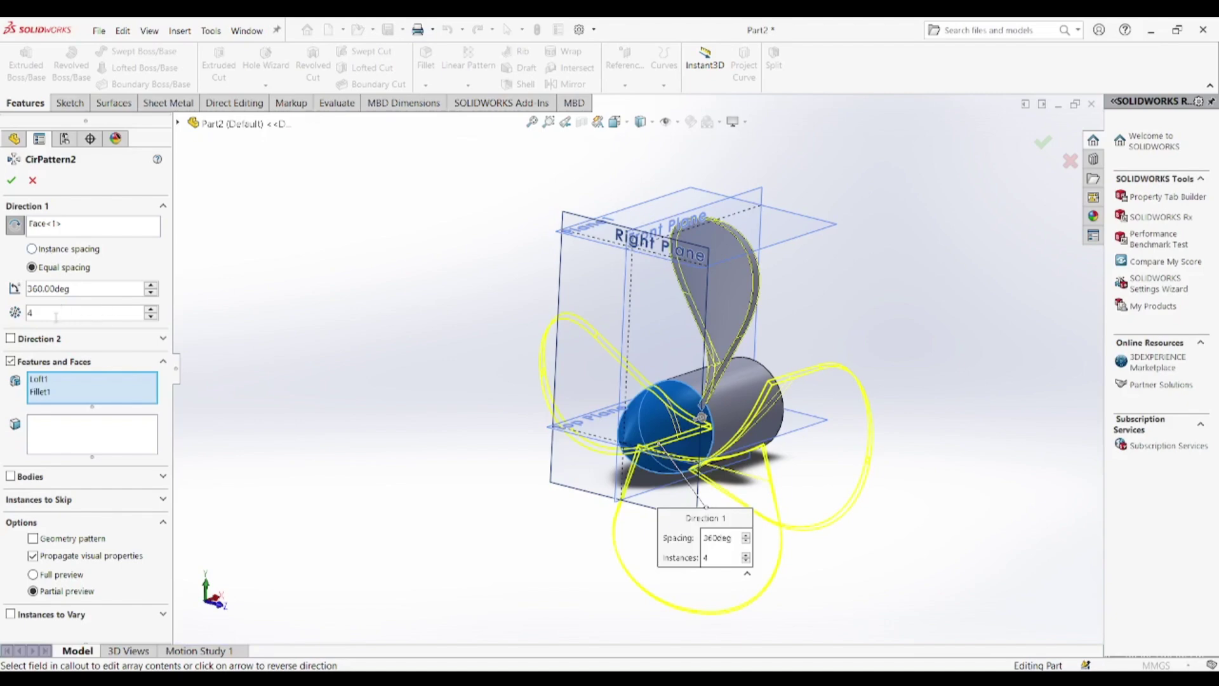
{"action": "left_click", "coordinate": [153, 310]}
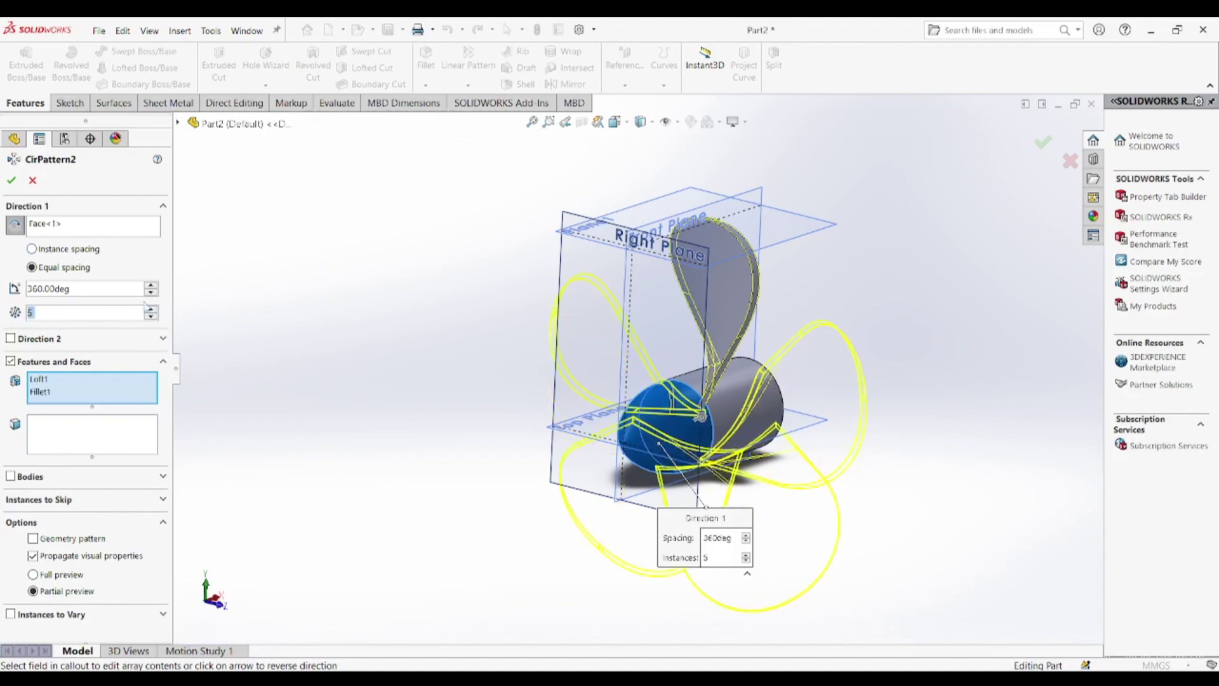
{"action": "left_click", "coordinate": [10, 183]}
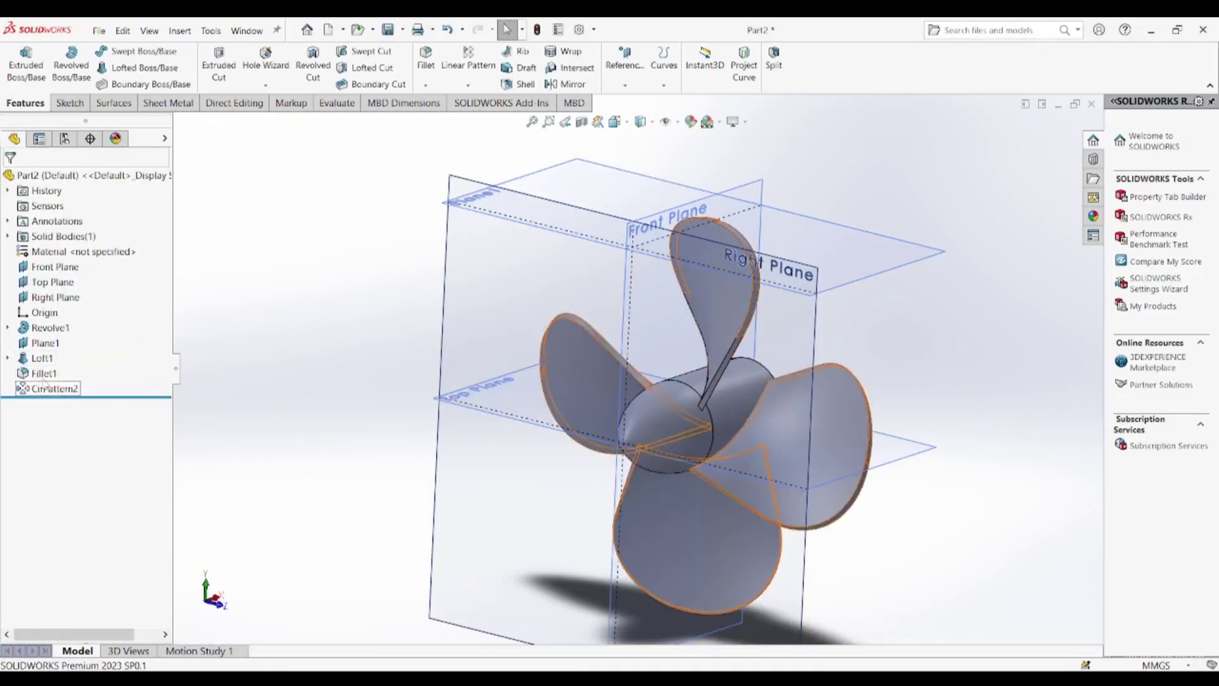
Step: Change the Fillet1 radius to 135 mm
{"action": "left_click", "coordinate": [39, 373]}
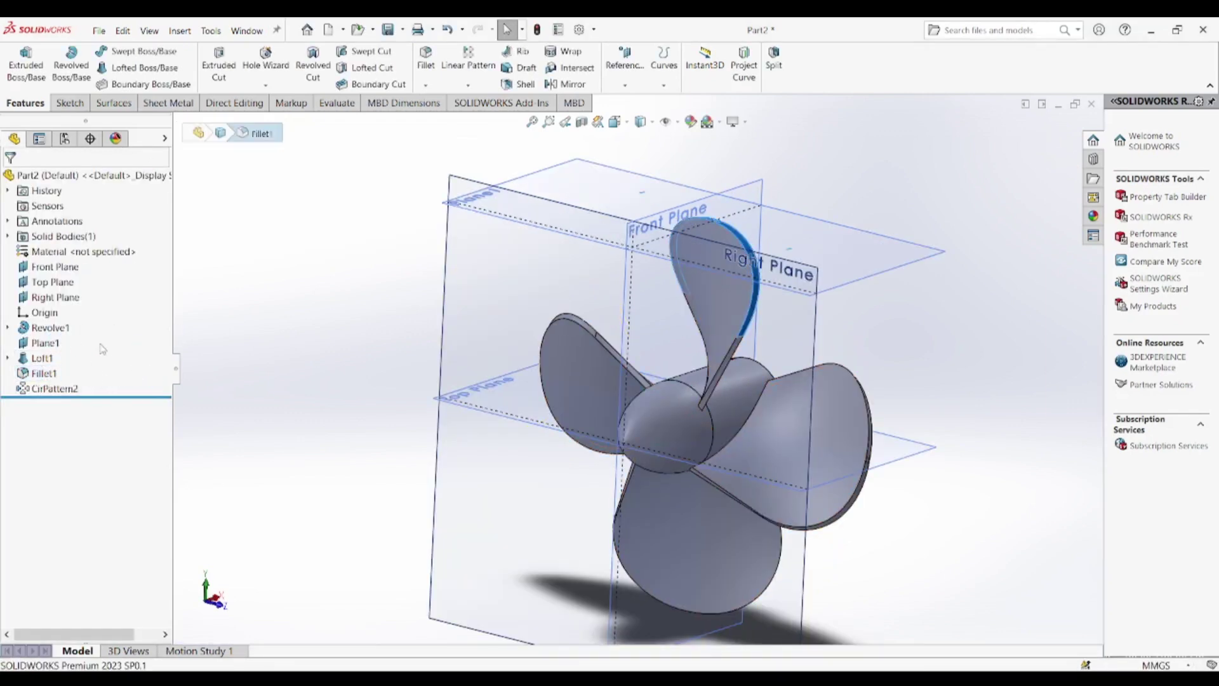
{"action": "left_click", "coordinate": [131, 359]}
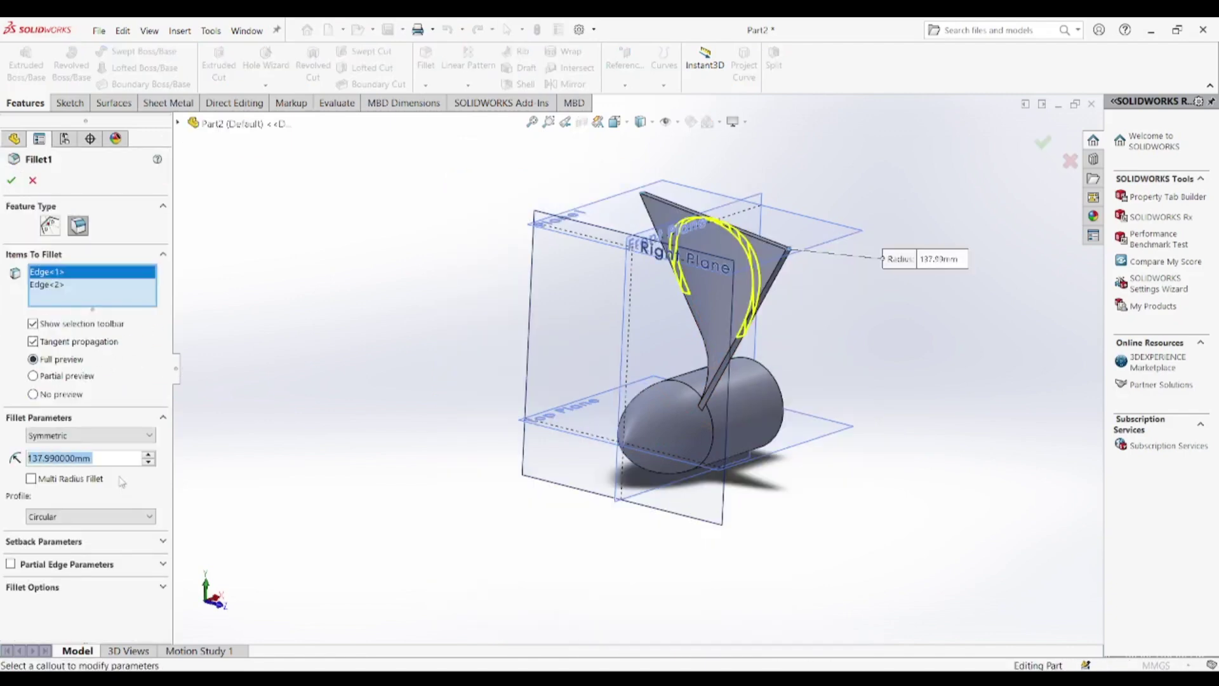
{"action": "type", "text": "13"}
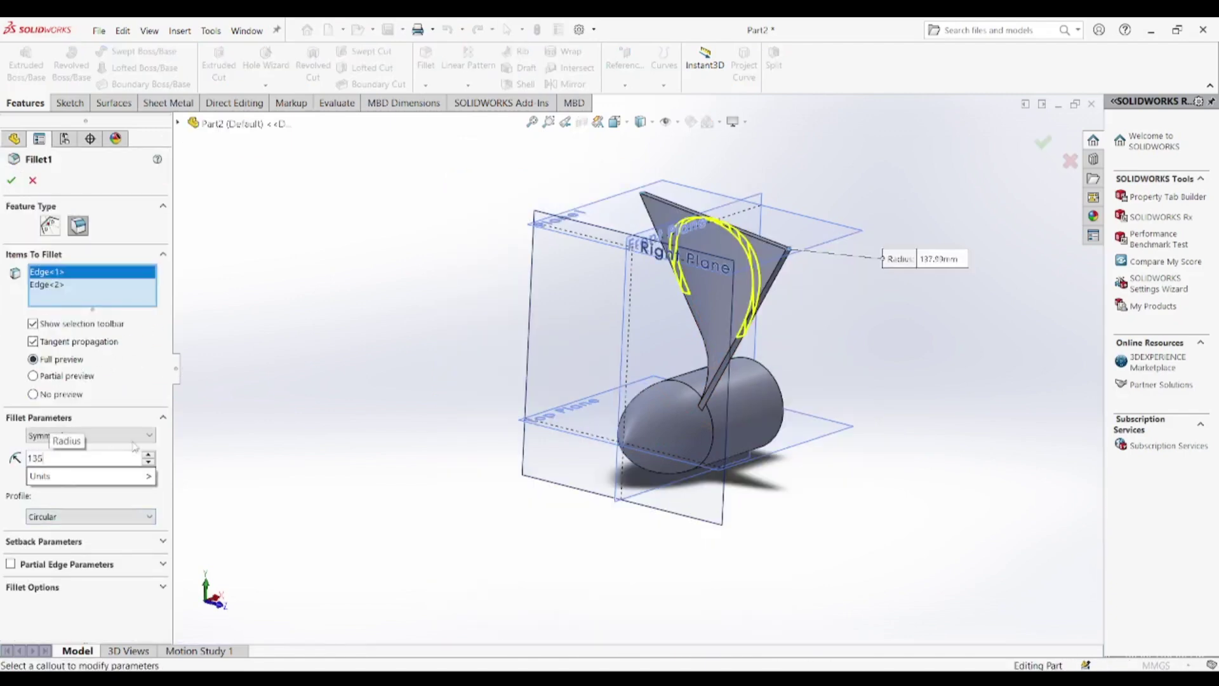
{"action": "type", "text": "5"}
{"action": "key", "text": "Return"}
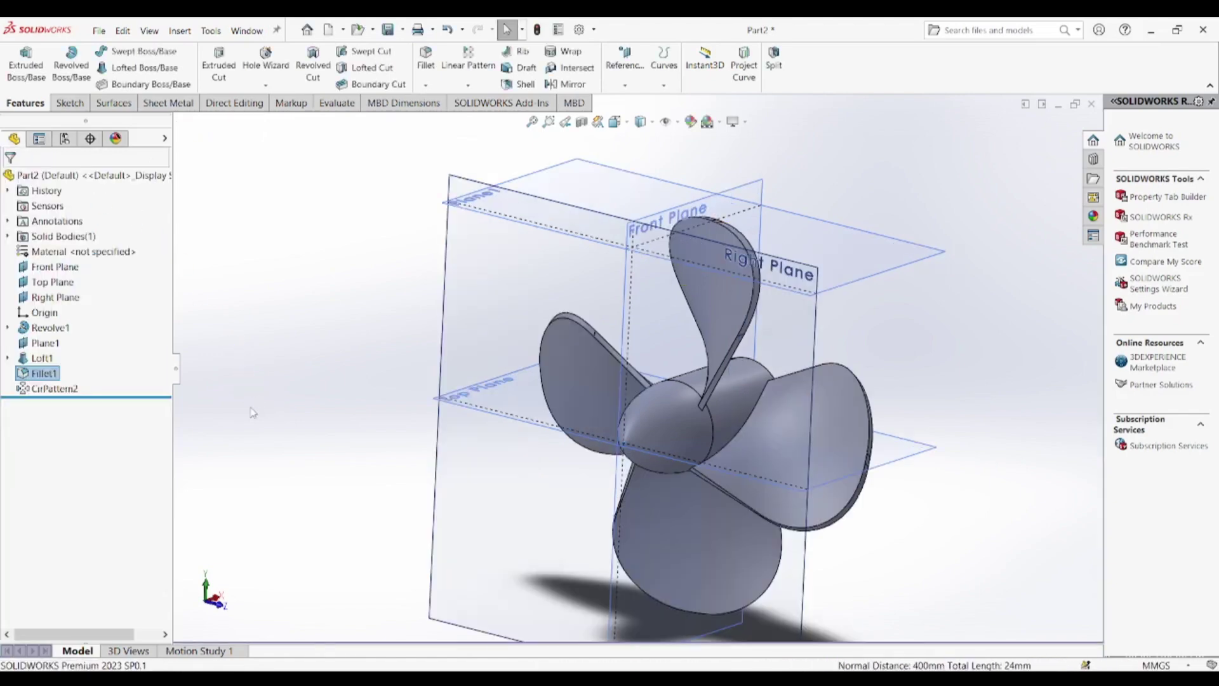
Step: Edit CirPattern2, trying 6 and 5 instances before settling back on 4 blades
{"action": "left_click", "coordinate": [49, 389]}
{"action": "left_click", "coordinate": [59, 348]}
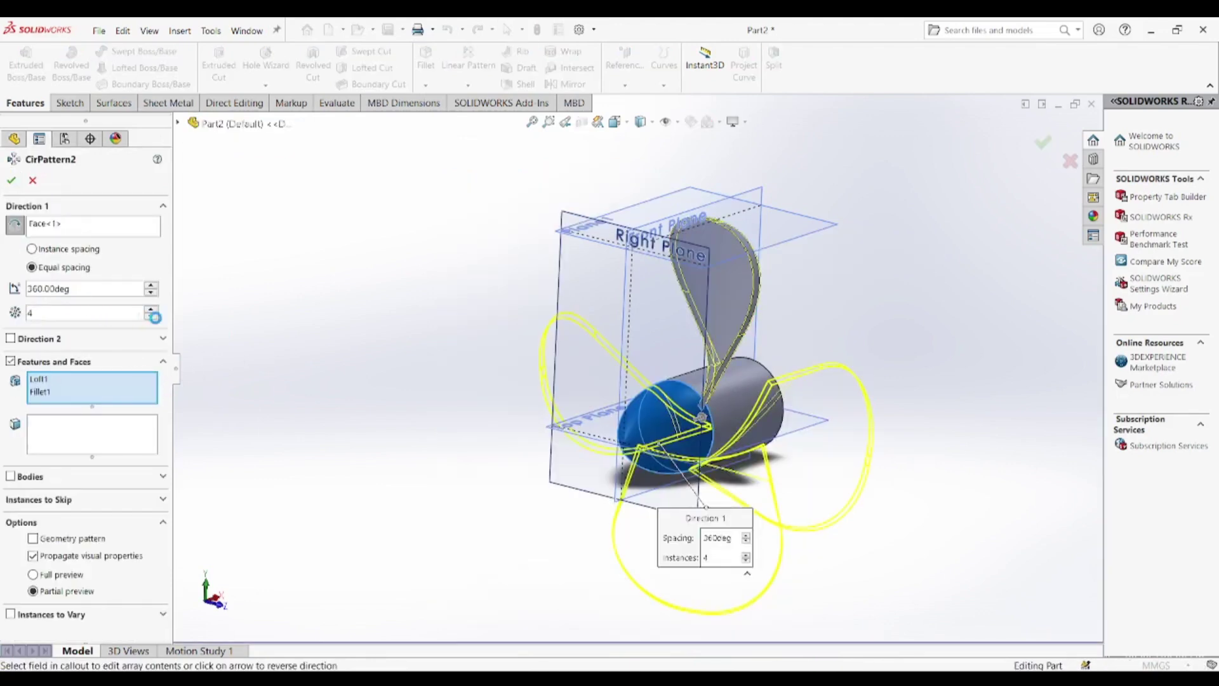
{"action": "left_click", "coordinate": [151, 310]}
{"action": "left_click", "coordinate": [151, 310]}
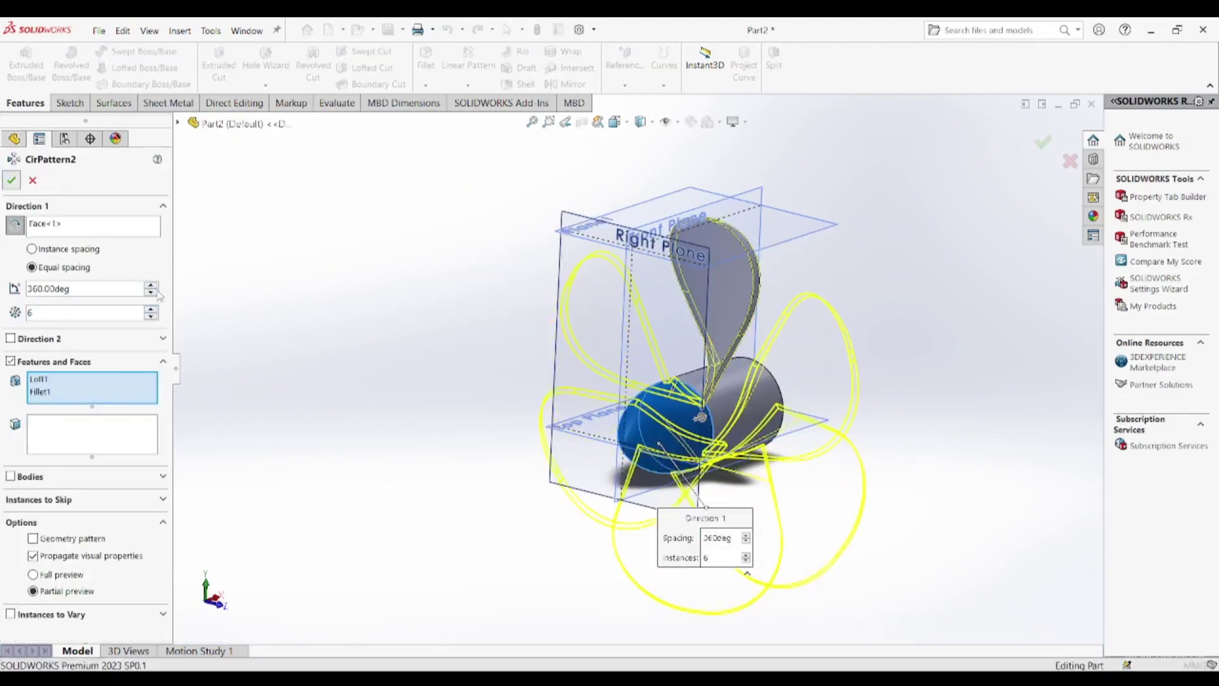
{"action": "left_click", "coordinate": [151, 316]}
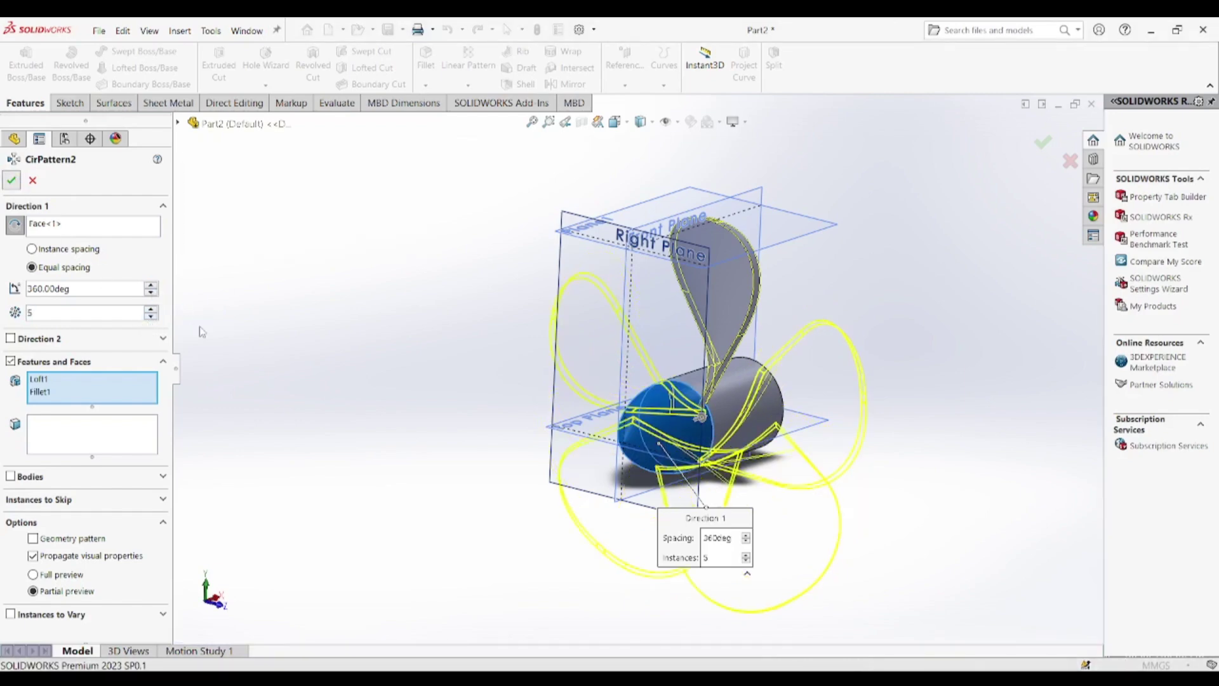
{"action": "left_click", "coordinate": [151, 316]}
{"action": "left_click", "coordinate": [12, 181]}
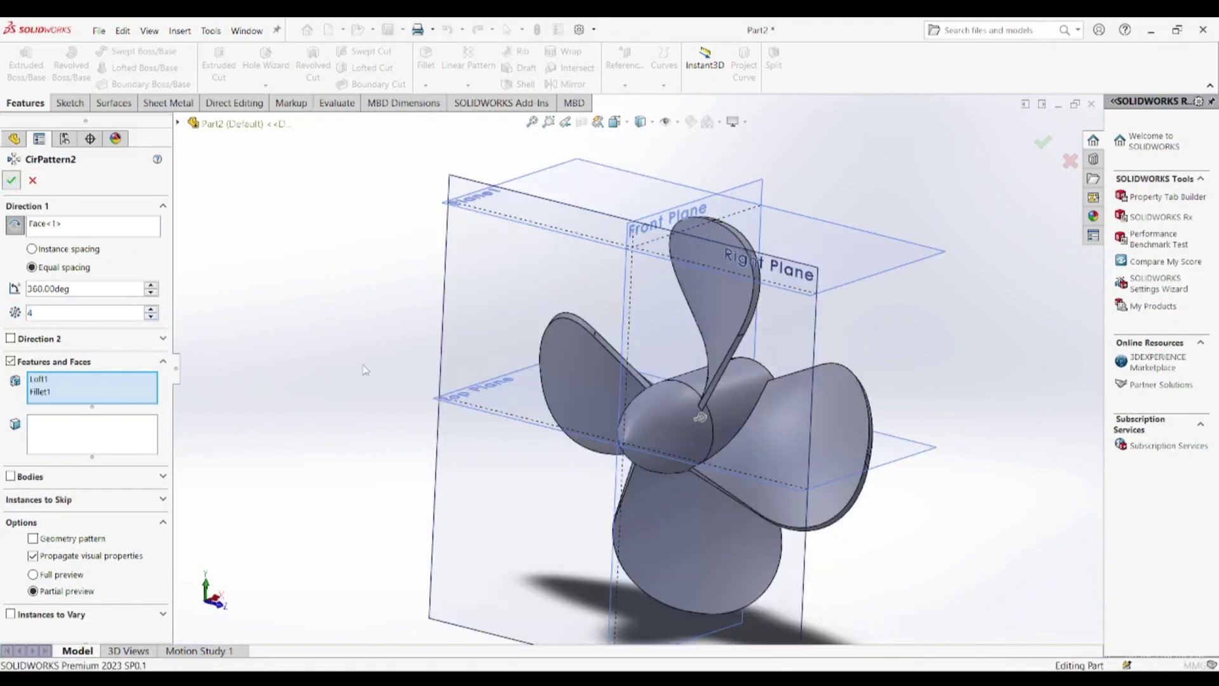
Step: Turn off all reference plane display and orbit the finished four-blade propeller
{"action": "scroll", "coordinate": [531, 371], "scroll_direction": "up", "scroll_amount": 2}
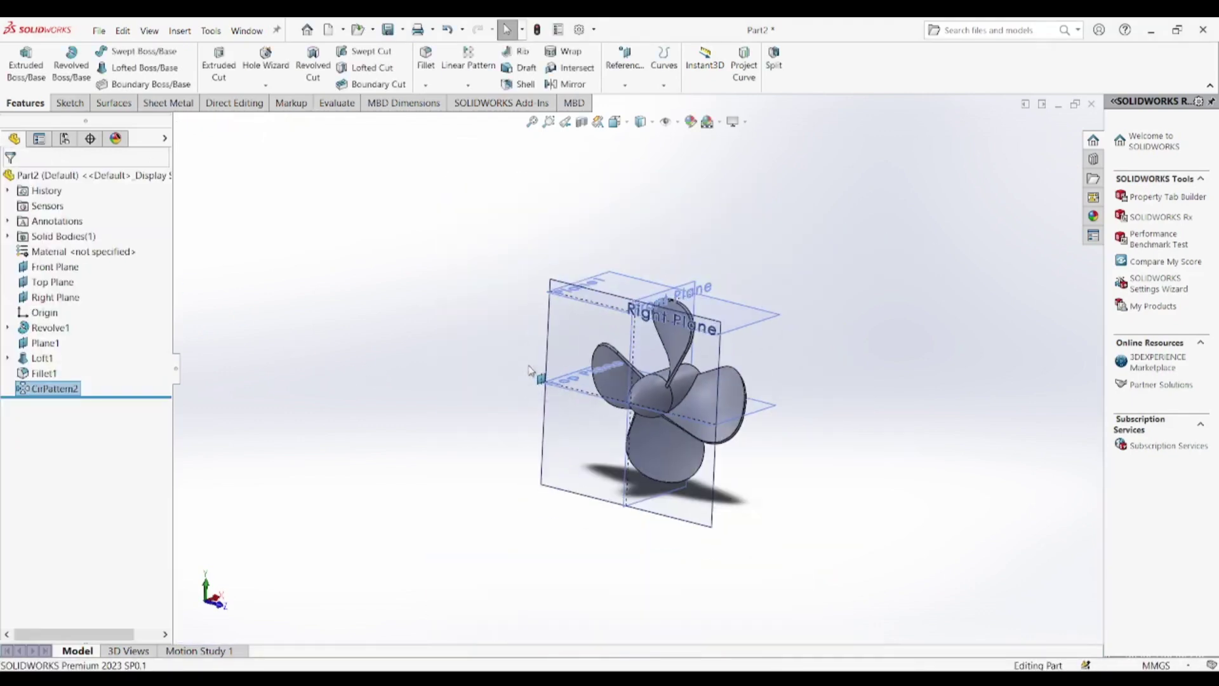
{"action": "left_click", "coordinate": [678, 122]}
{"action": "left_click", "coordinate": [684, 139]}
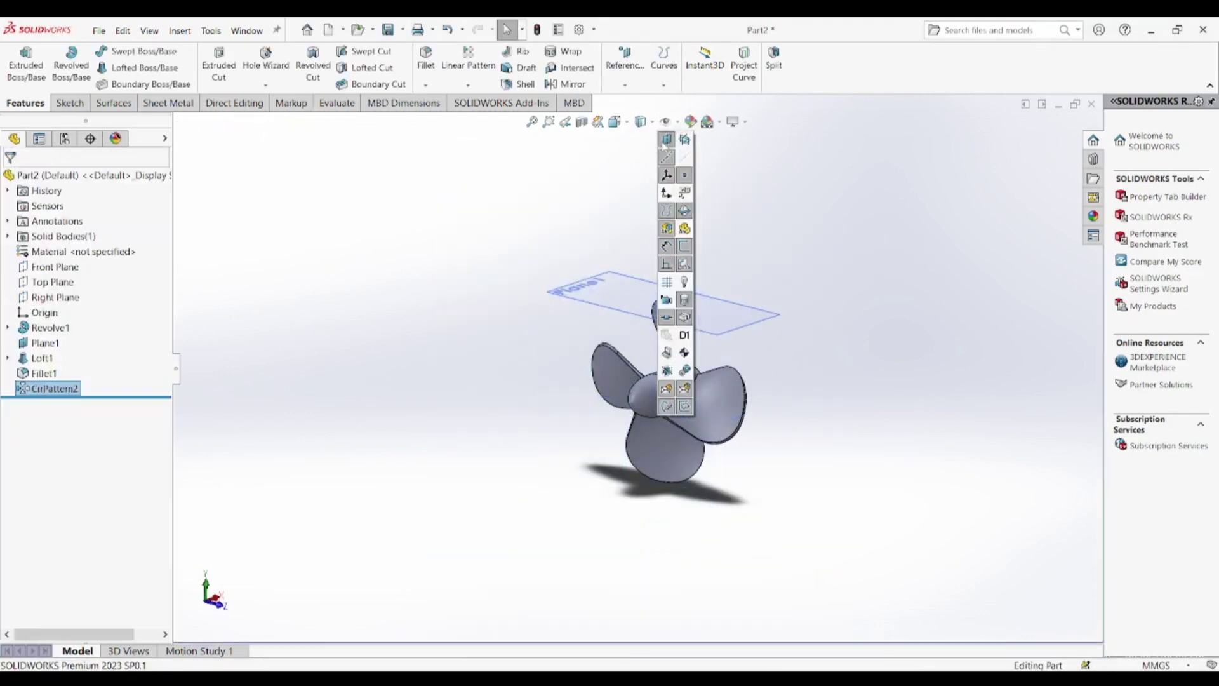
{"action": "left_click", "coordinate": [666, 140]}
{"action": "middle_click_drag", "start_coordinate": [740, 300], "coordinate": [765, 143]}
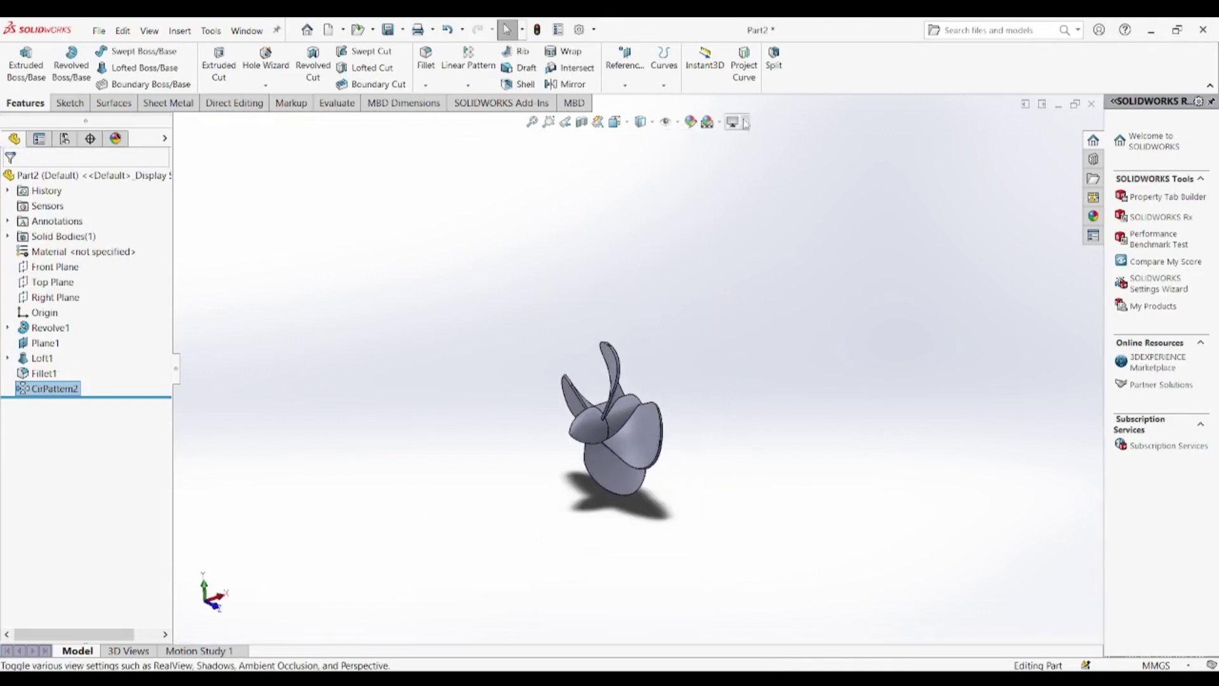
{"action": "left_click", "coordinate": [746, 122]}
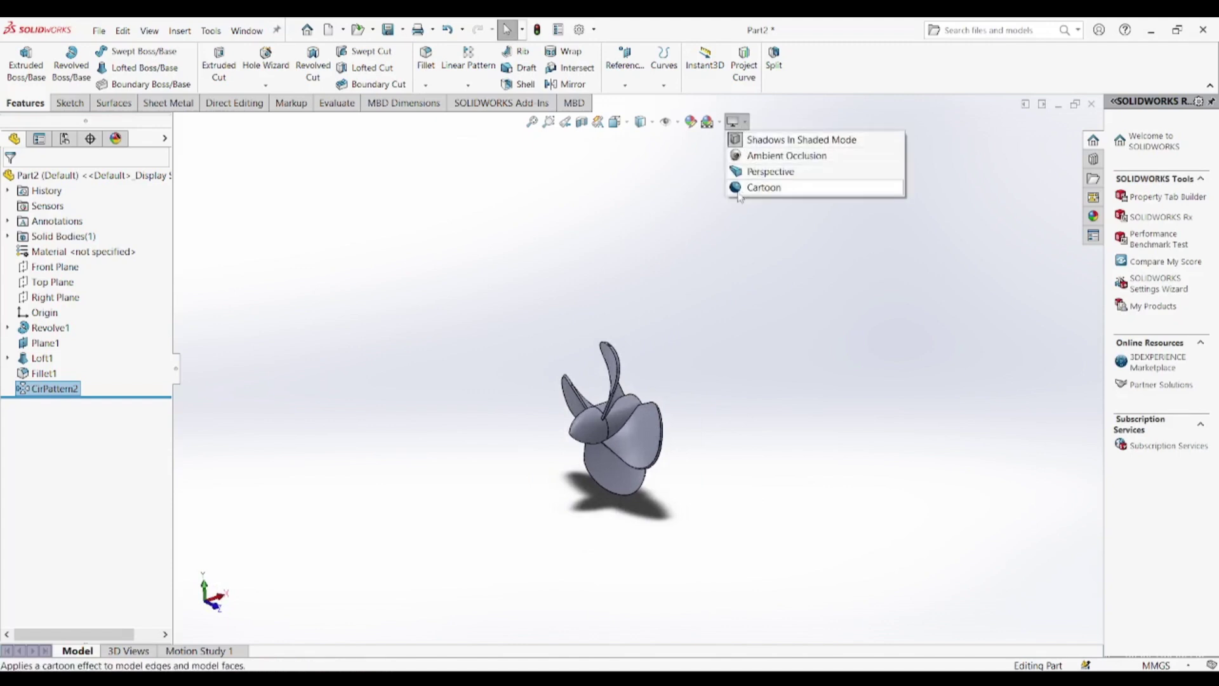
{"action": "left_click", "coordinate": [696, 248]}
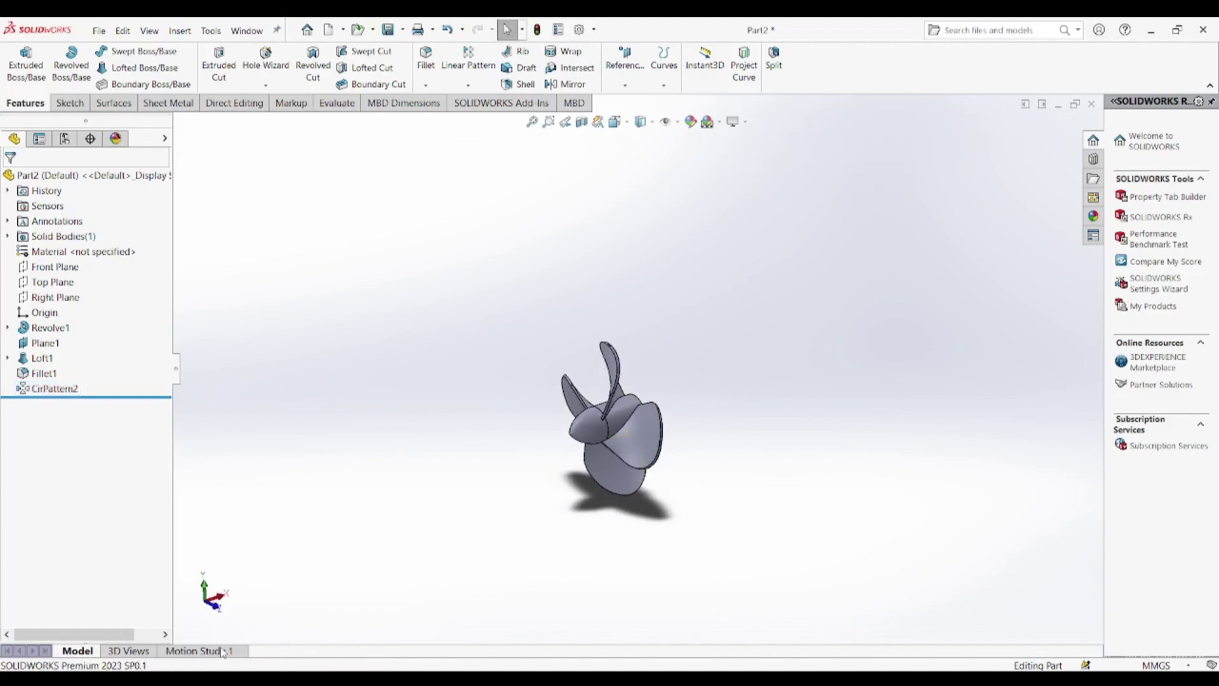
Step: In Motion Study 1, add a 10 s, one-turn clockwise Y-axis rotation and play it
{"action": "left_click", "coordinate": [198, 651]}
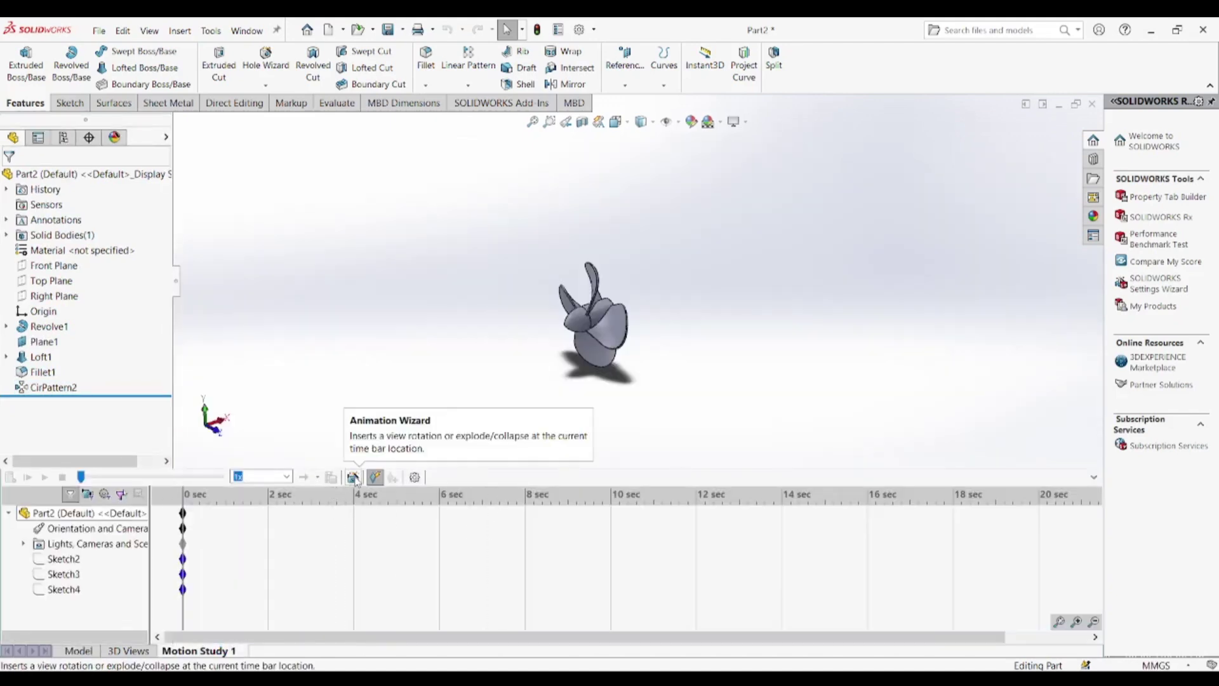
{"action": "middle_click_drag", "start_coordinate": [525, 368], "coordinate": [642, 314]}
{"action": "scroll", "coordinate": [642, 315], "scroll_direction": "down", "scroll_amount": 2}
{"action": "scroll", "coordinate": [493, 180], "scroll_direction": "up", "scroll_amount": 2}
{"action": "scroll", "coordinate": [520, 206], "scroll_direction": "down", "scroll_amount": 2}
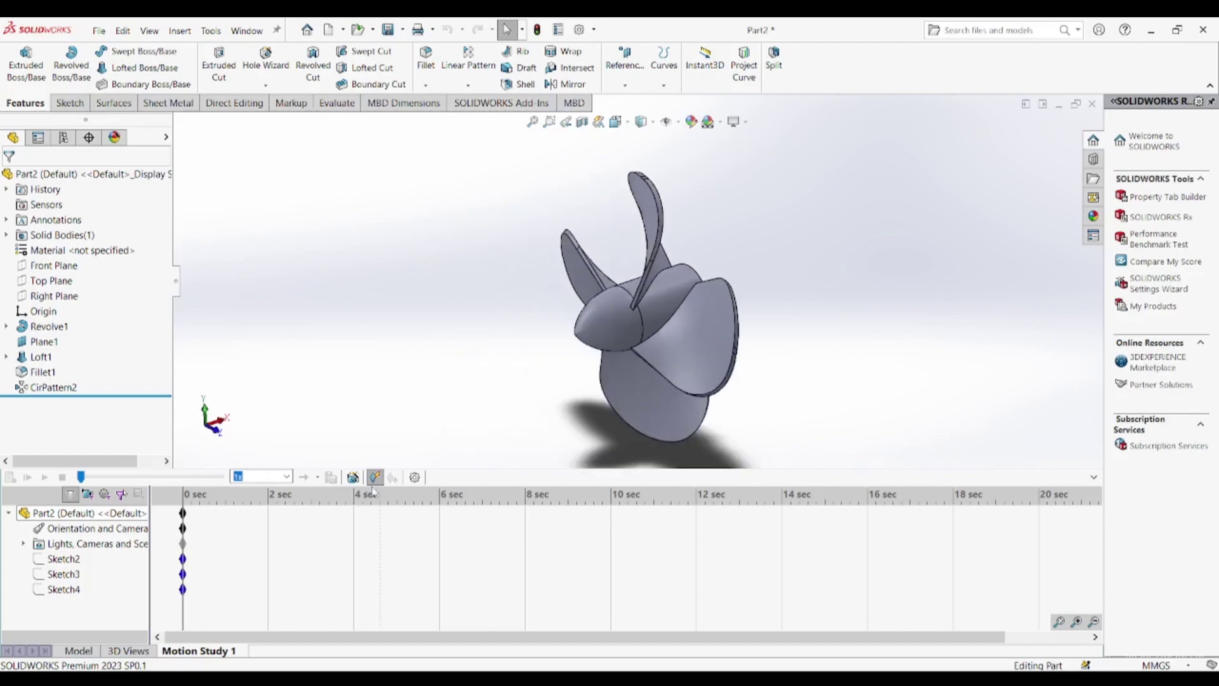
{"action": "left_click", "coordinate": [356, 478]}
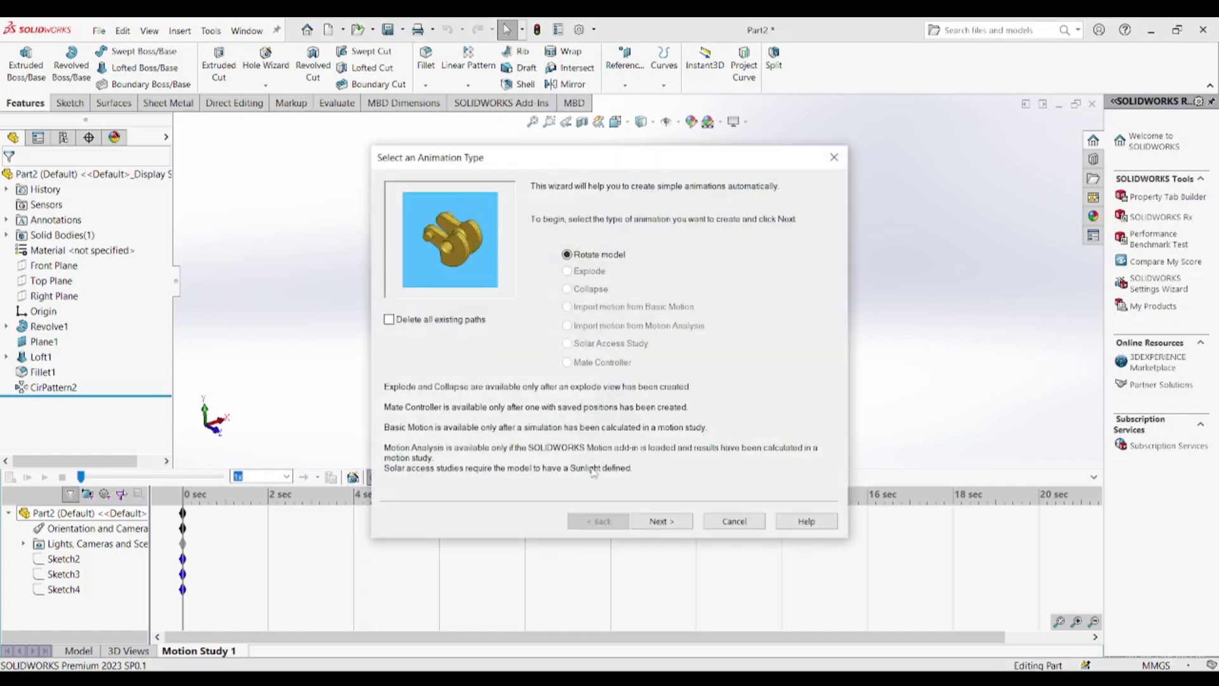
{"action": "left_click", "coordinate": [661, 521]}
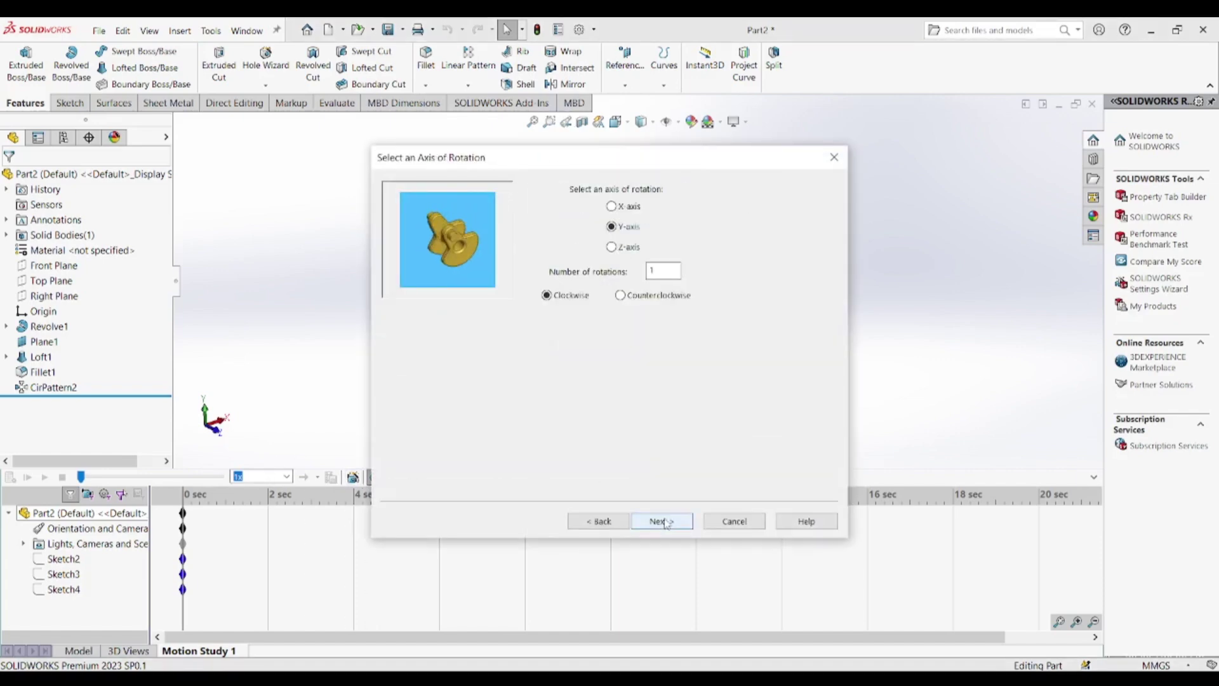
{"action": "left_click", "coordinate": [661, 521]}
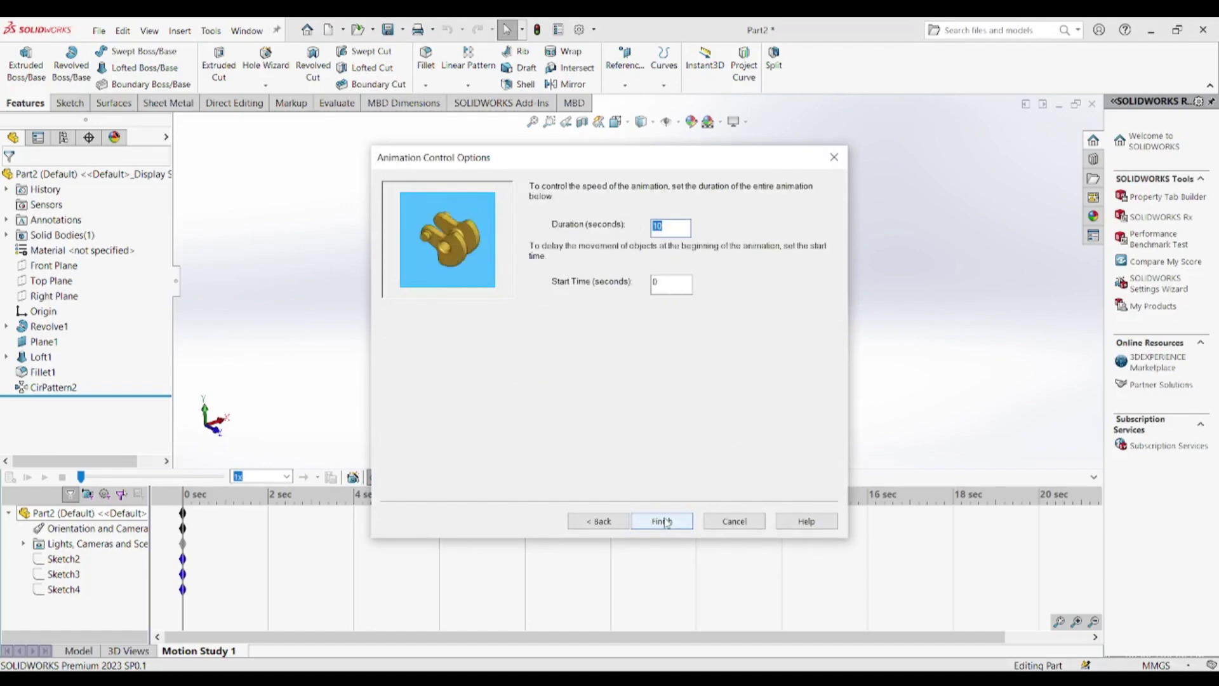
{"action": "left_click", "coordinate": [663, 521]}
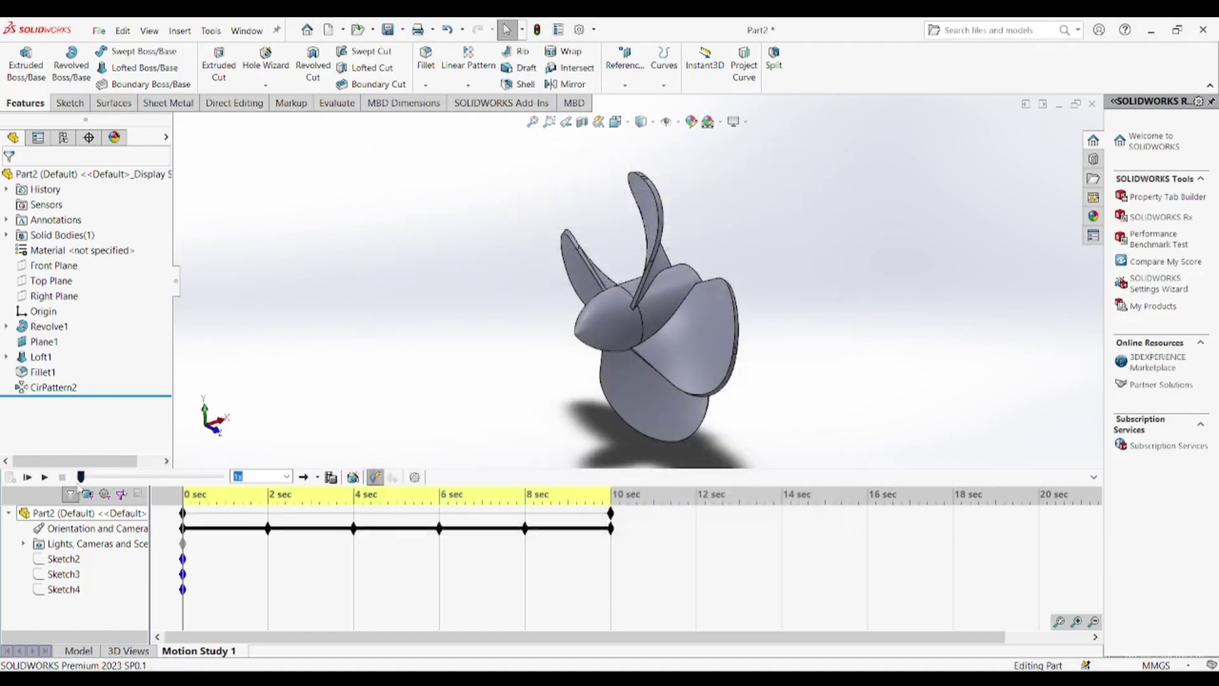
{"action": "left_click", "coordinate": [43, 477]}
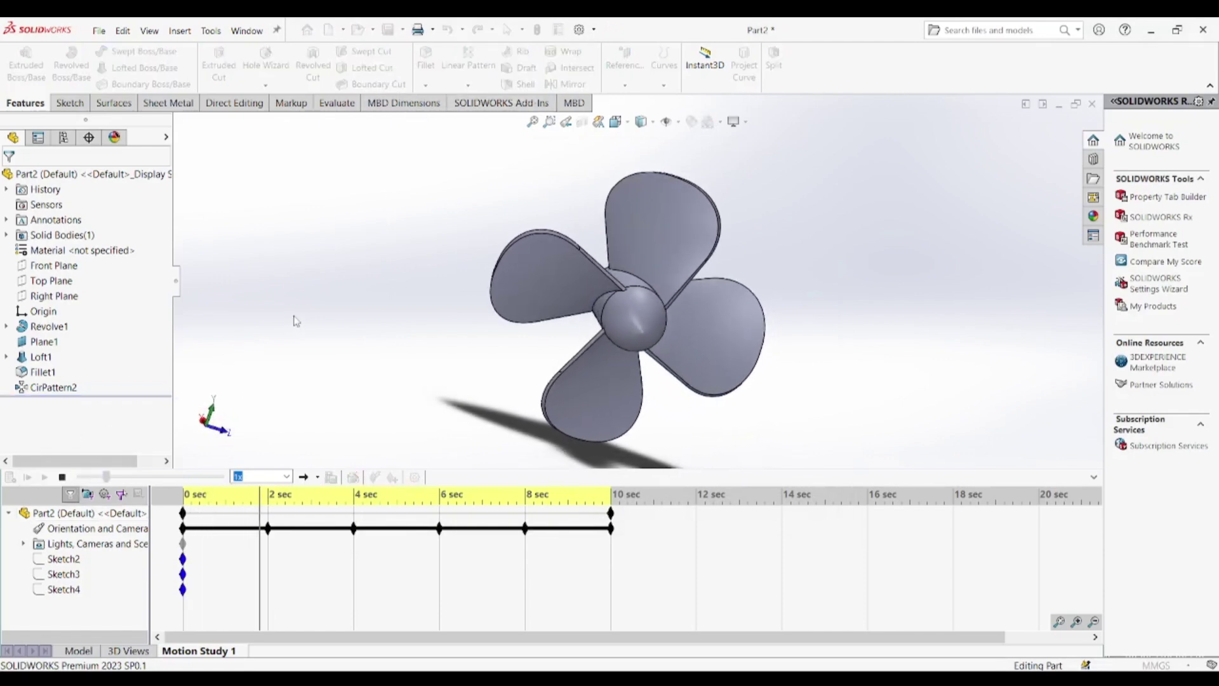